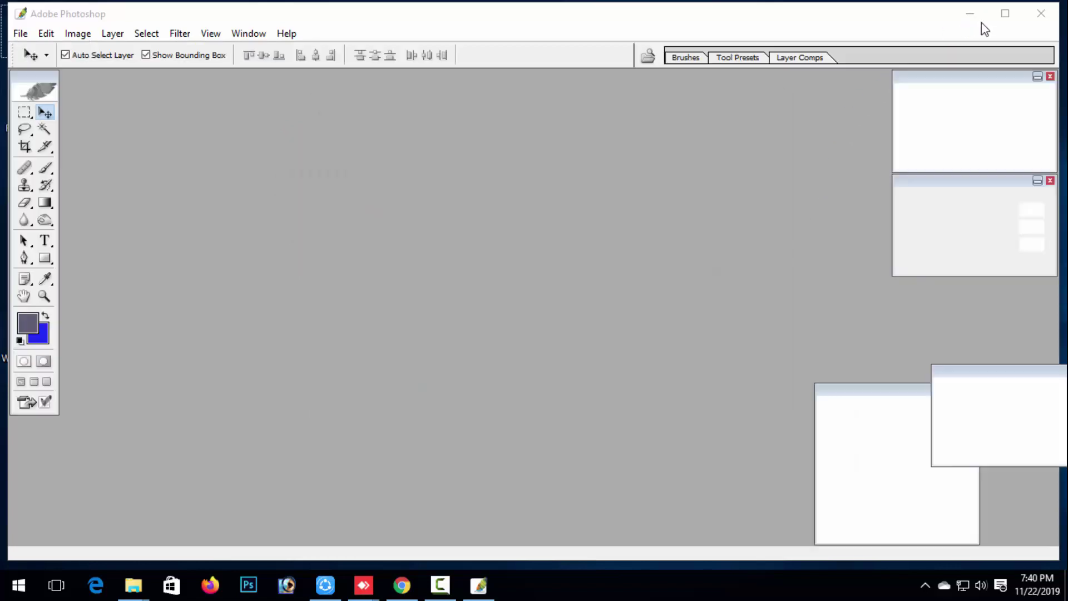
Step: Open the desktop photo IMG_0087 in Photoshop and maximize its document window
{"action": "left_click", "coordinate": [969, 14]}
{"action": "right_click", "coordinate": [661, 155]}
{"action": "left_click", "coordinate": [692, 201]}
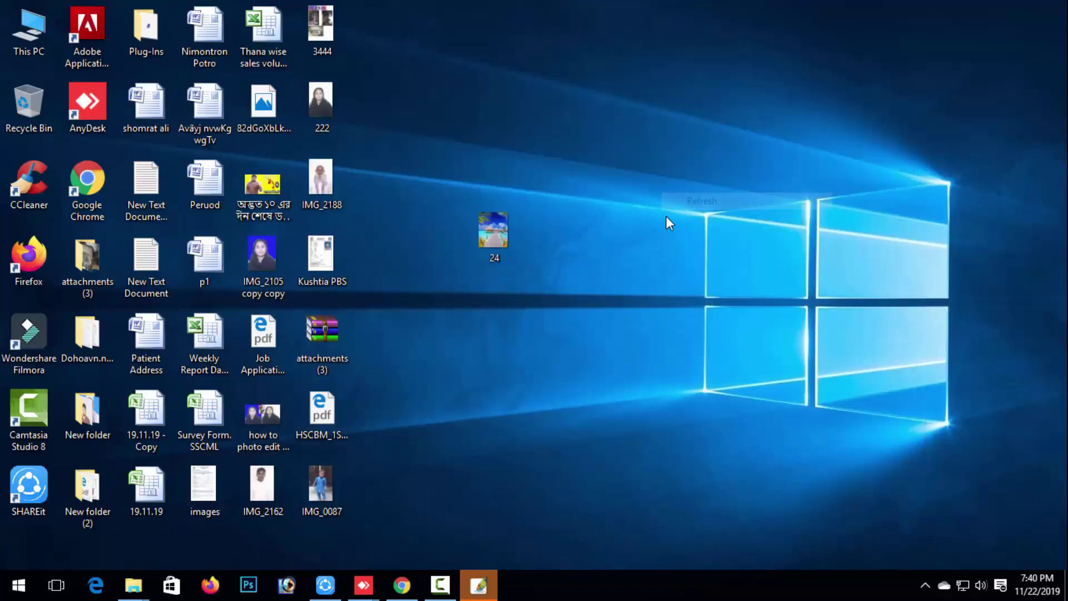
{"action": "left_click_drag", "start_coordinate": [317, 501], "coordinate": [381, 210]}
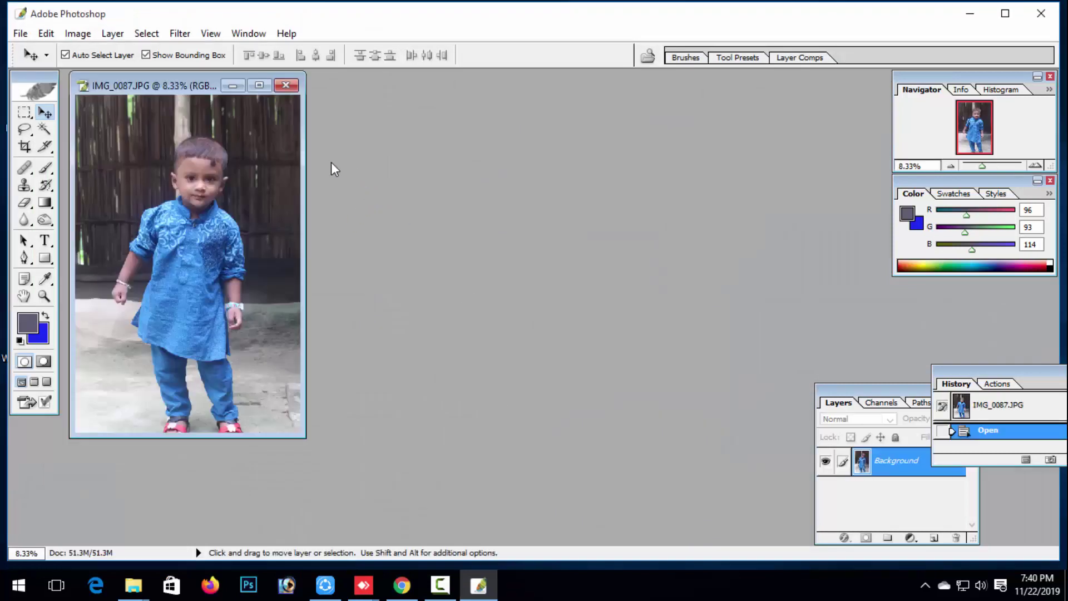
{"action": "double_click", "coordinate": [261, 84]}
{"action": "key", "text": "ctrl+plus"}
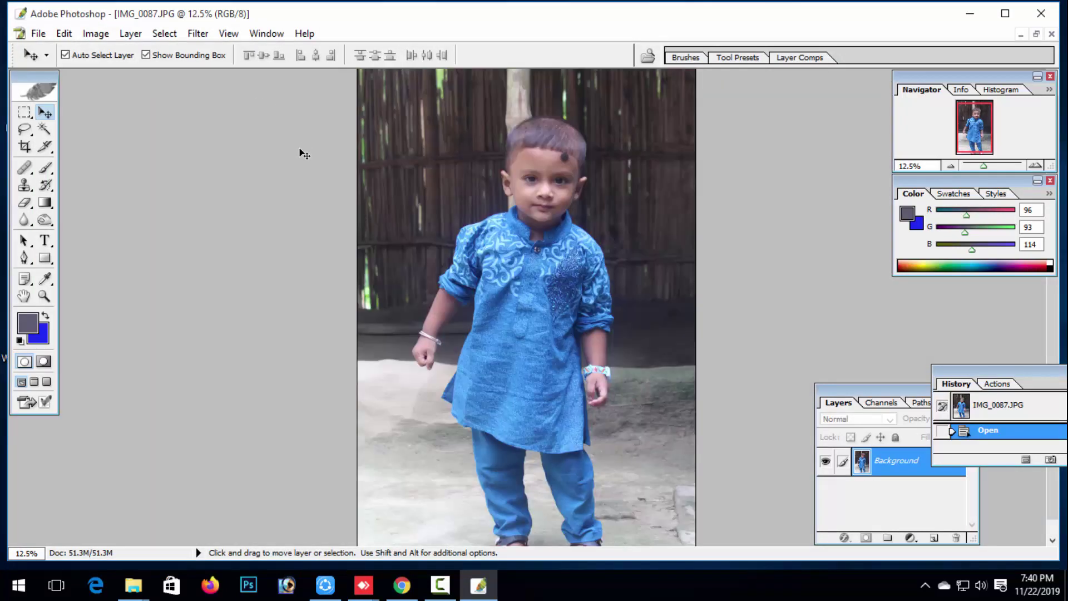
Step: Examine the boy's face, hair and shoulder edges up close before outlining him
{"action": "left_click", "coordinate": [45, 296]}
{"action": "left_click", "coordinate": [520, 332], "text": "alt"}
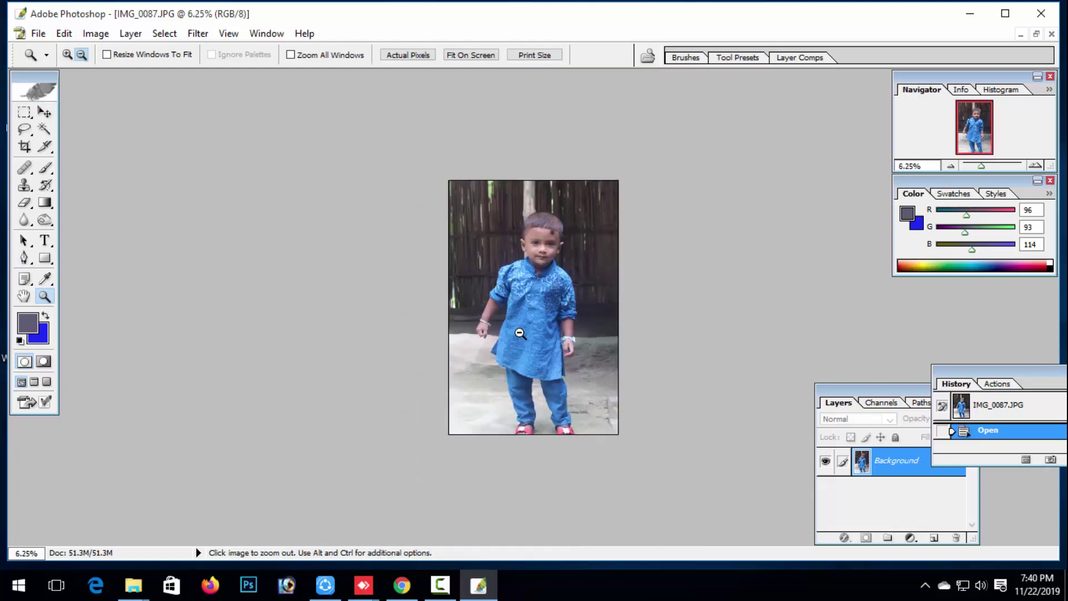
{"action": "left_click", "coordinate": [67, 54]}
{"action": "left_click", "coordinate": [545, 277]}
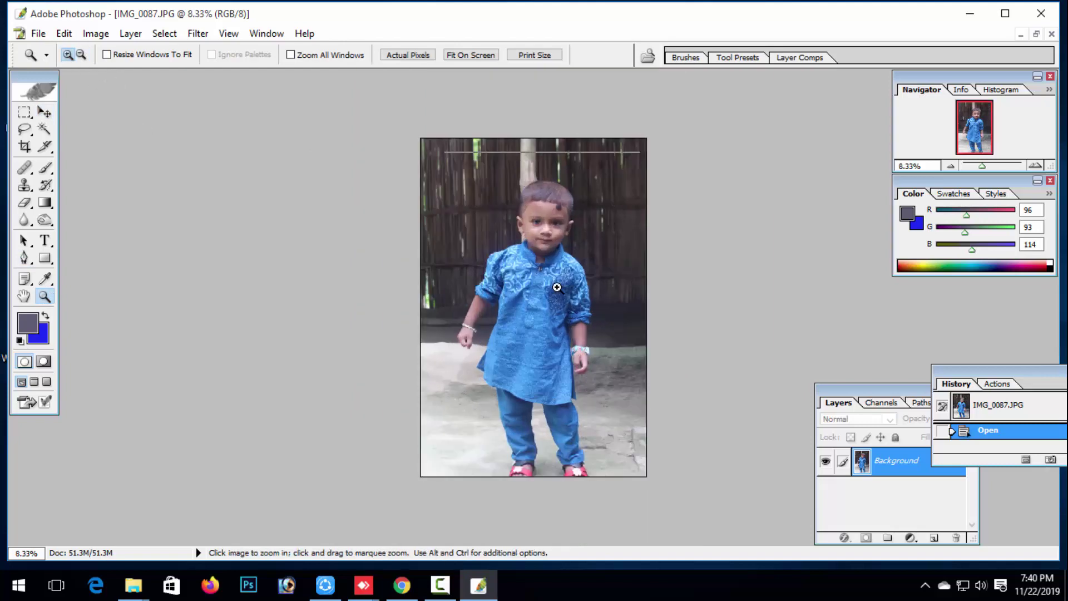
{"action": "left_click", "coordinate": [544, 278]}
{"action": "left_click", "coordinate": [545, 277]}
{"action": "left_click", "coordinate": [556, 287]}
{"action": "left_click", "coordinate": [556, 286]}
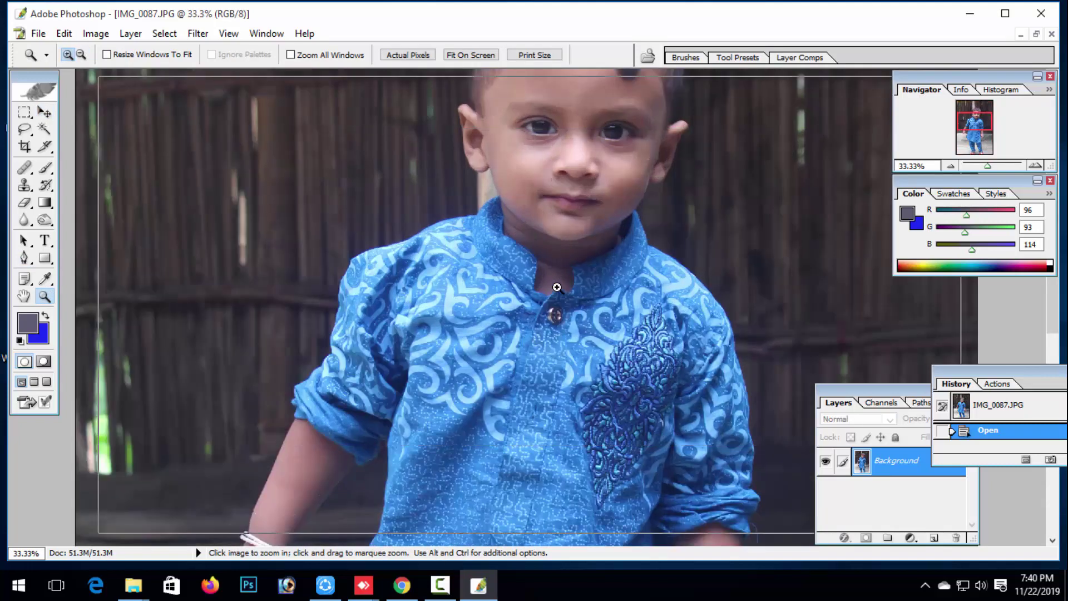
{"action": "left_click", "coordinate": [551, 290]}
{"action": "scroll", "coordinate": [544, 298], "scroll_direction": "up", "scroll_amount": 3}
{"action": "left_click", "coordinate": [556, 304]}
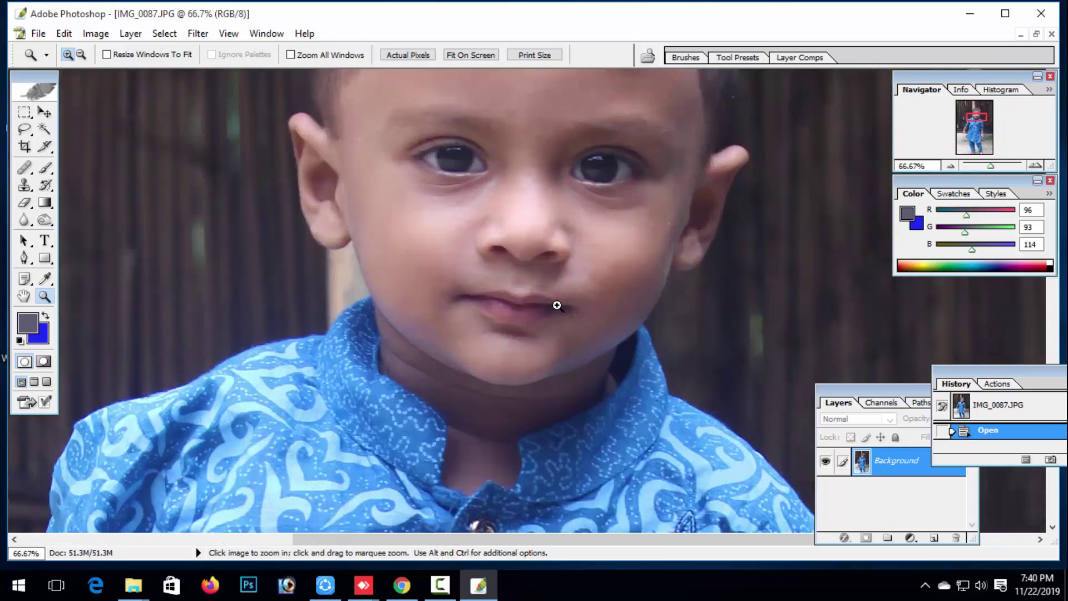
{"action": "scroll", "coordinate": [558, 308], "scroll_direction": "up", "scroll_amount": 4}
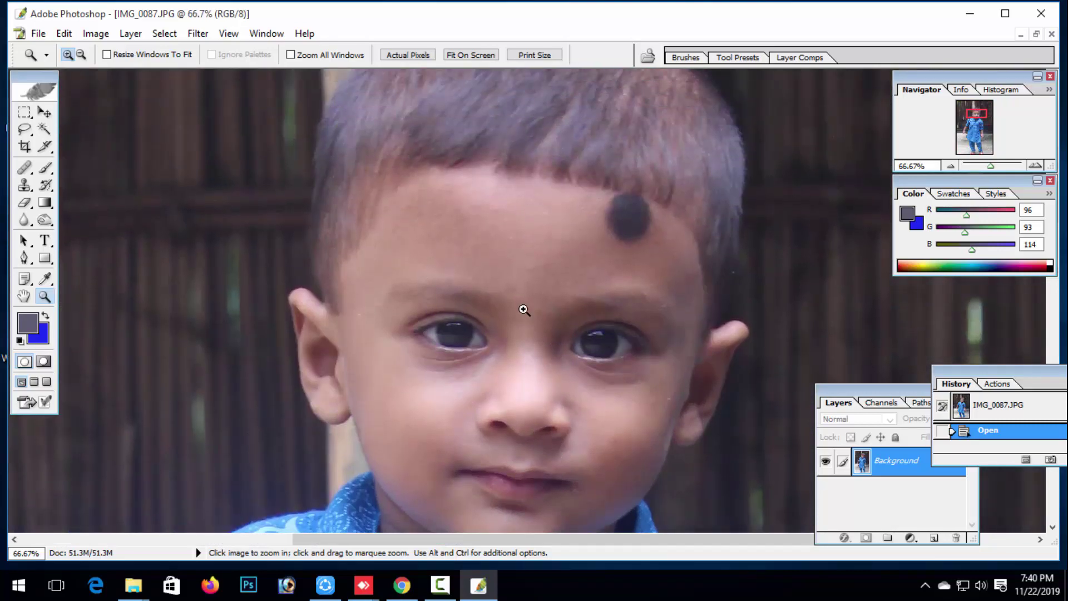
{"action": "left_click", "coordinate": [24, 297]}
{"action": "left_click_drag", "start_coordinate": [279, 301], "coordinate": [379, 323]}
Step: Start a Pen tool path along the upper edge of the boy's shoulder on the image's left side
{"action": "left_click", "coordinate": [24, 257]}
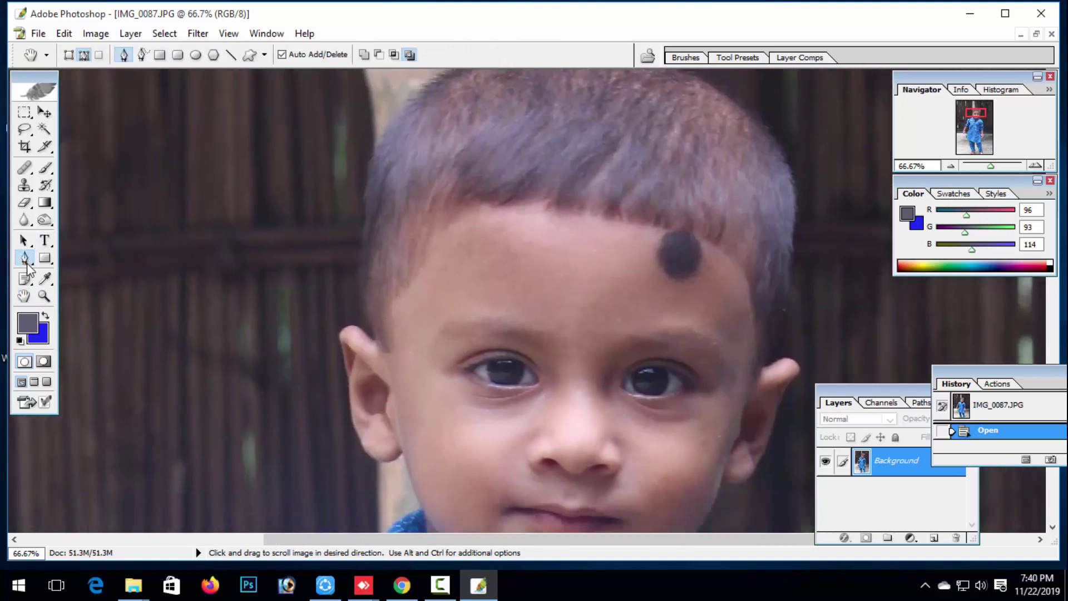
{"action": "scroll", "coordinate": [253, 412], "scroll_direction": "down", "scroll_amount": 5}
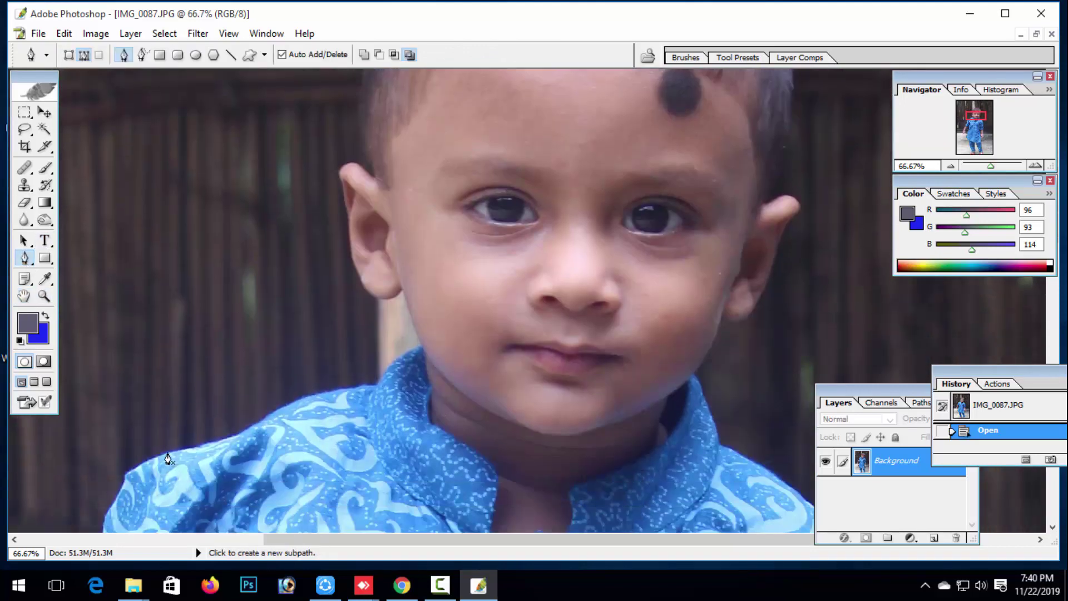
{"action": "left_click_drag", "start_coordinate": [168, 455], "coordinate": [242, 439]}
{"action": "left_click_drag", "start_coordinate": [279, 409], "coordinate": [309, 398]}
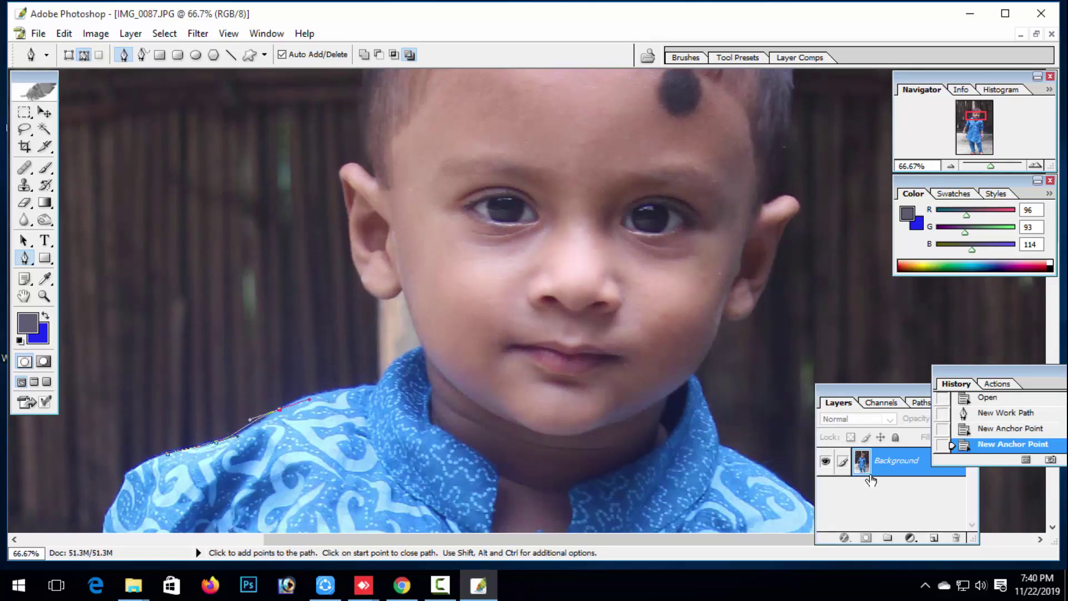
Step: Convert the Background into a regular layer and extend the path along the shoulder to the top of the collar
{"action": "double_click", "coordinate": [901, 467]}
{"action": "left_click", "coordinate": [645, 270]}
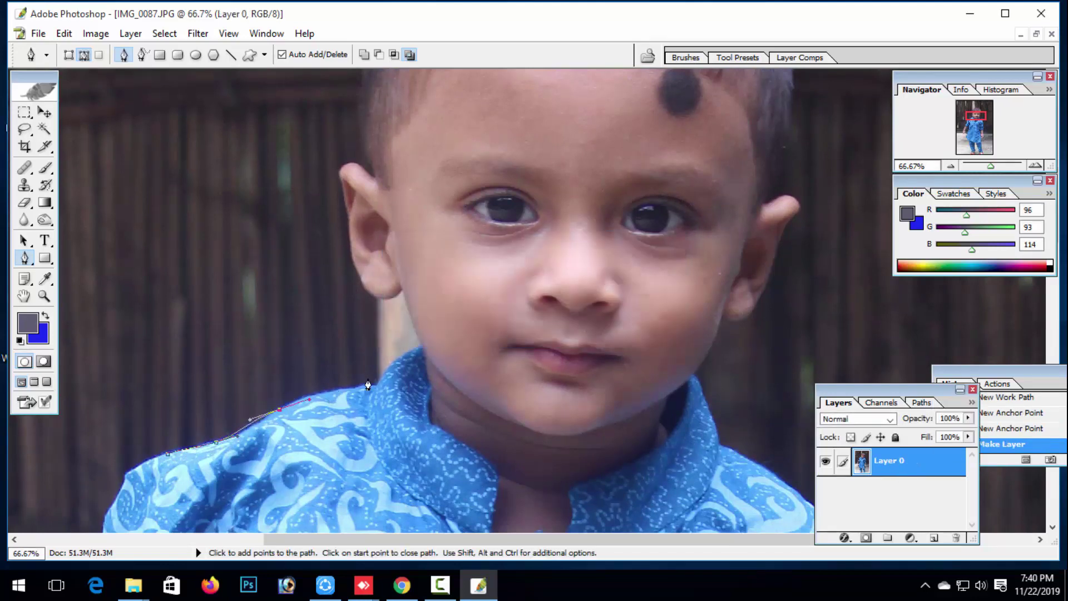
{"action": "left_click", "coordinate": [351, 388]}
{"action": "left_click_drag", "start_coordinate": [370, 388], "coordinate": [377, 382]}
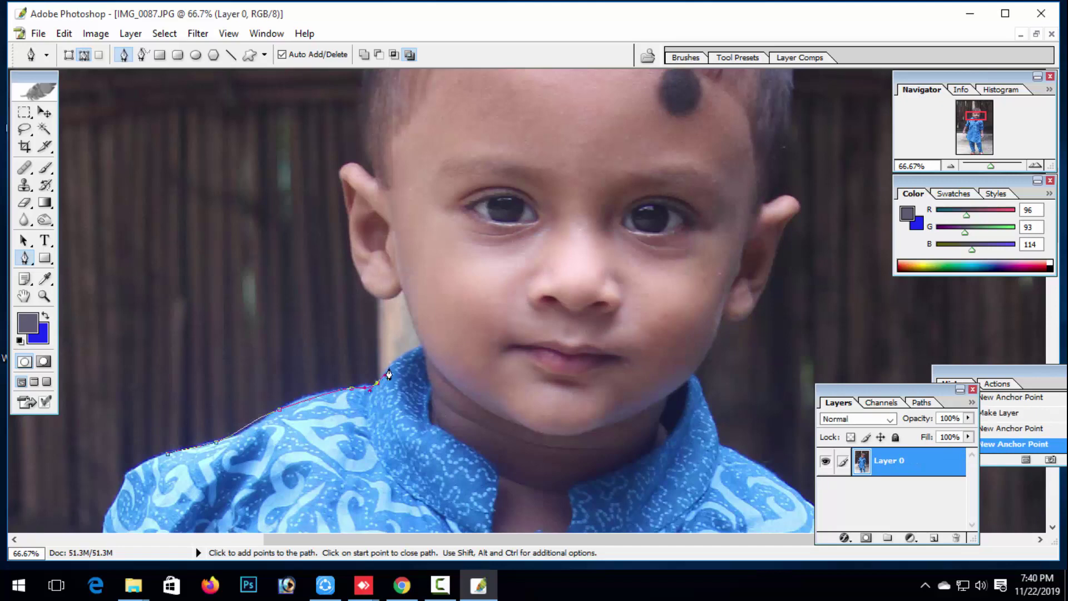
{"action": "left_click", "coordinate": [416, 347]}
Step: Extend the path from the collar up the jaw edge and around the earlobe on the image's left side
{"action": "key", "text": "z"}
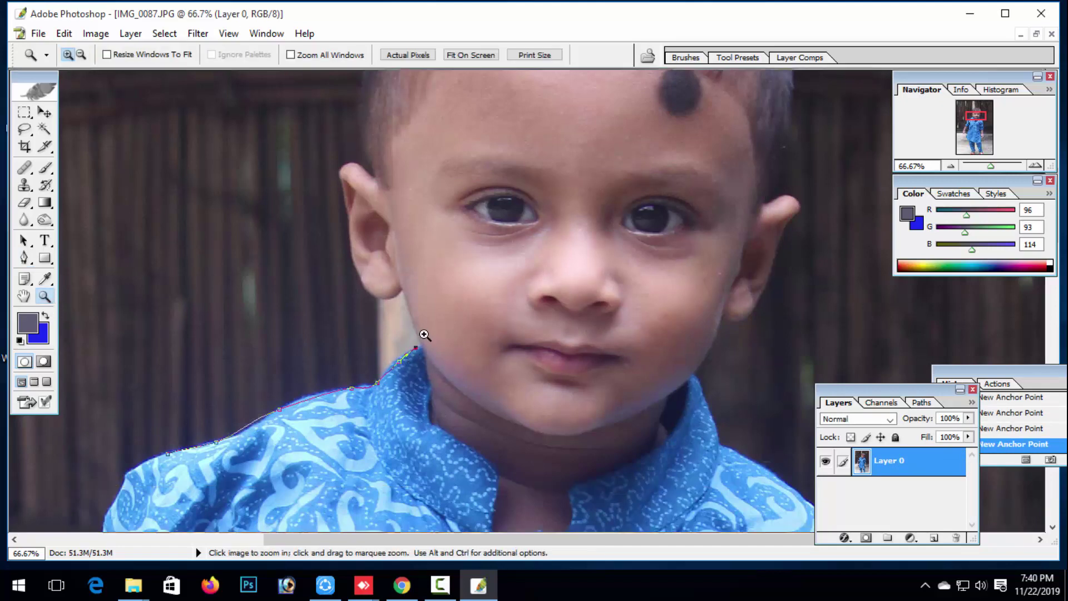
{"action": "left_click", "coordinate": [424, 334]}
{"action": "left_click", "coordinate": [424, 334]}
{"action": "key", "text": "h"}
{"action": "left_click_drag", "start_coordinate": [285, 309], "coordinate": [242, 438]}
{"action": "key", "text": "p"}
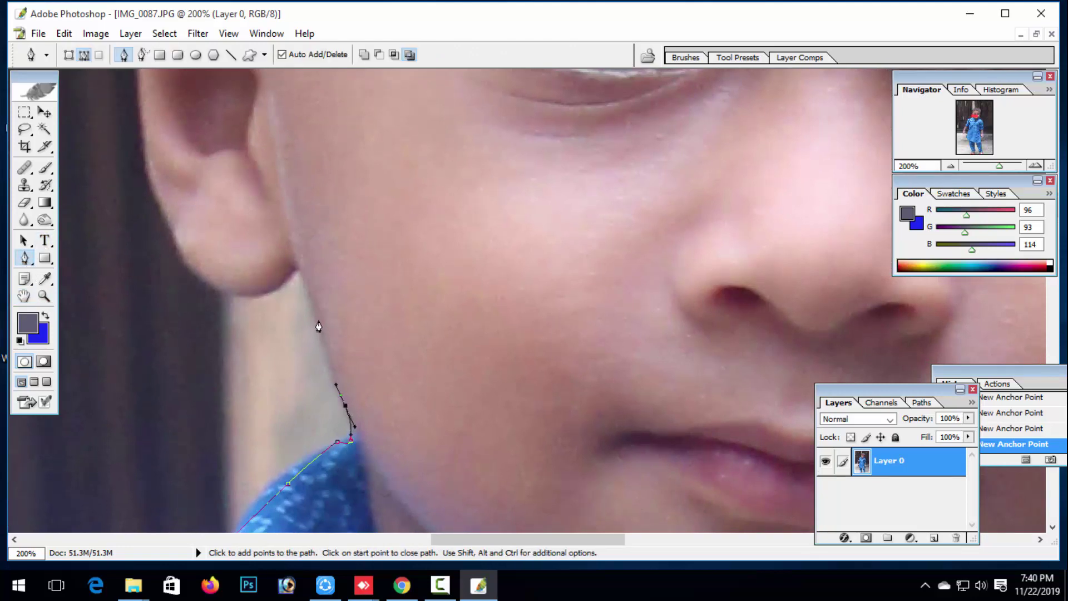
{"action": "left_click_drag", "start_coordinate": [318, 321], "coordinate": [311, 299]}
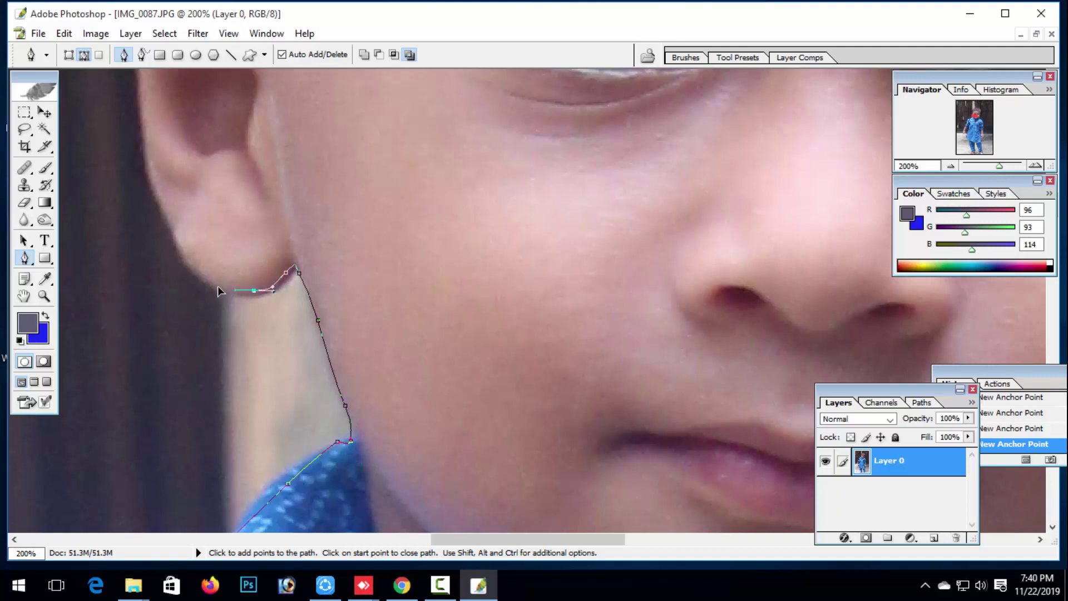
{"action": "left_click_drag", "start_coordinate": [176, 237], "coordinate": [158, 203]}
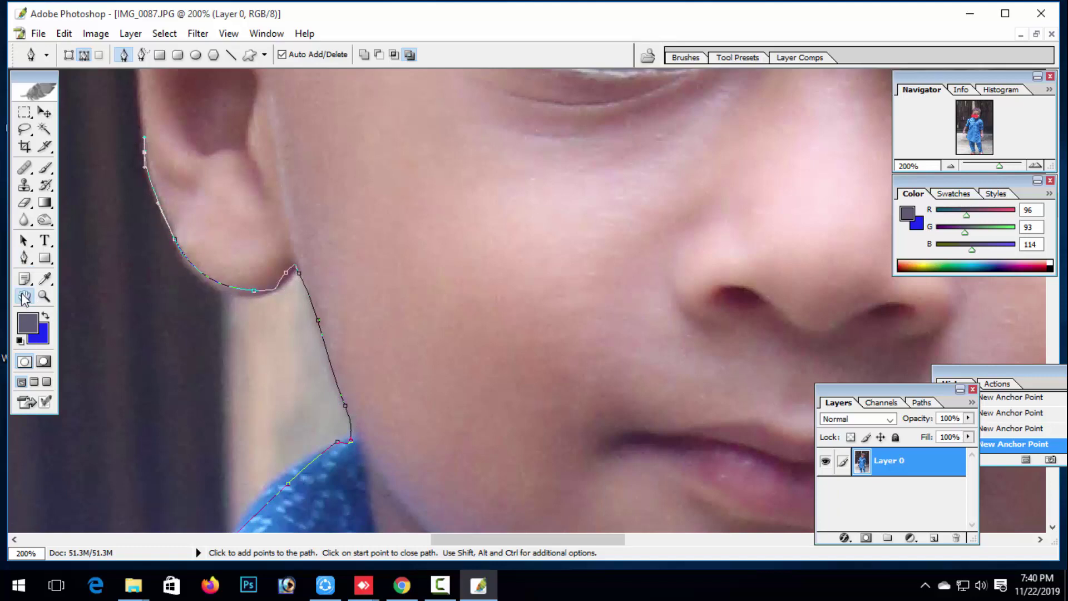
Step: Trace the path up the ear's outer edge and over its top to the hairline
{"action": "left_click", "coordinate": [24, 296]}
{"action": "scroll", "coordinate": [44, 301], "scroll_direction": "up", "scroll_amount": 5}
{"action": "left_click", "coordinate": [24, 257]}
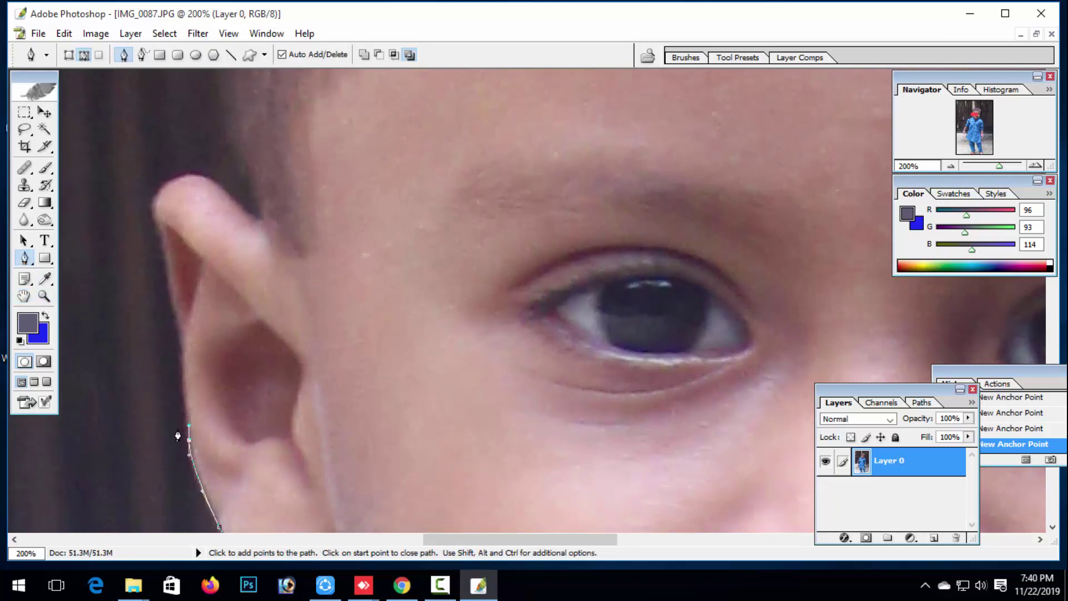
{"action": "left_click_drag", "start_coordinate": [180, 372], "coordinate": [171, 318]}
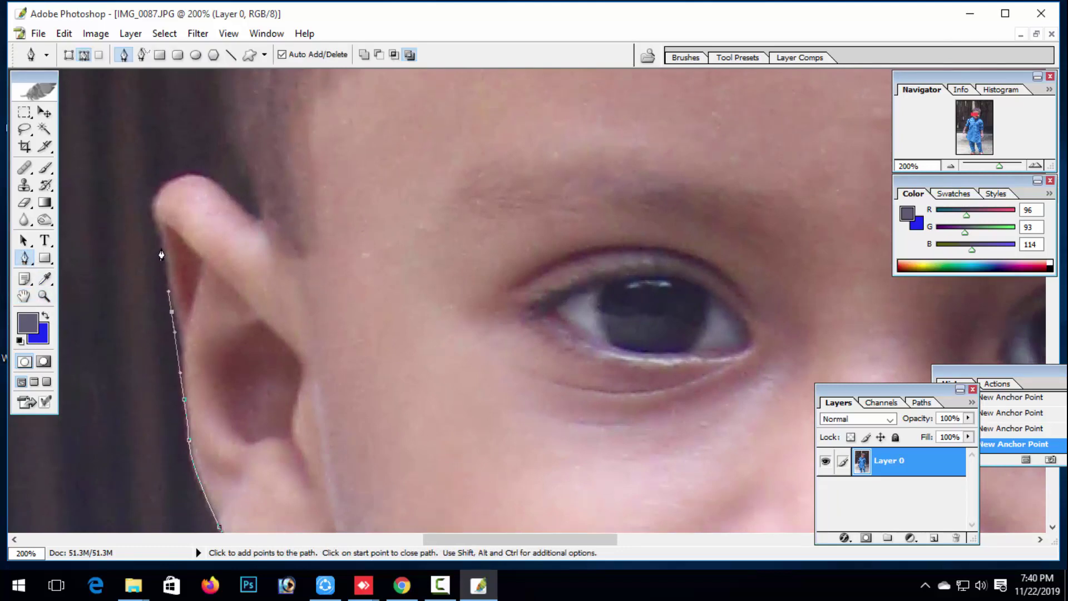
{"action": "left_click_drag", "start_coordinate": [185, 177], "coordinate": [239, 149]}
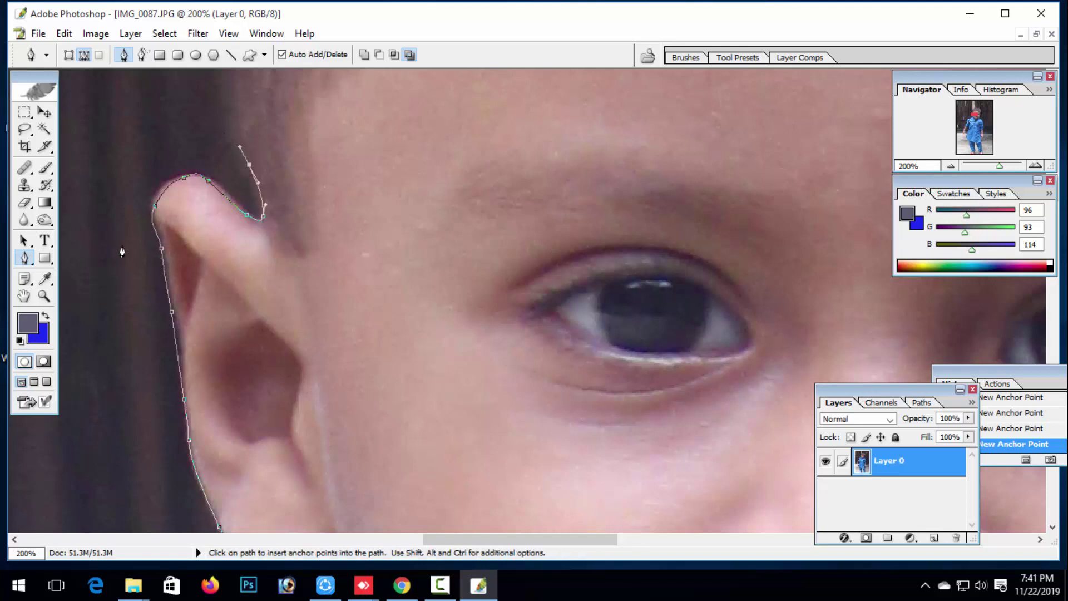
Step: Extend the path from behind the ear up the side of the hair
{"action": "key", "text": "space"}
{"action": "left_click_drag", "start_coordinate": [395, 196], "coordinate": [436, 435]}
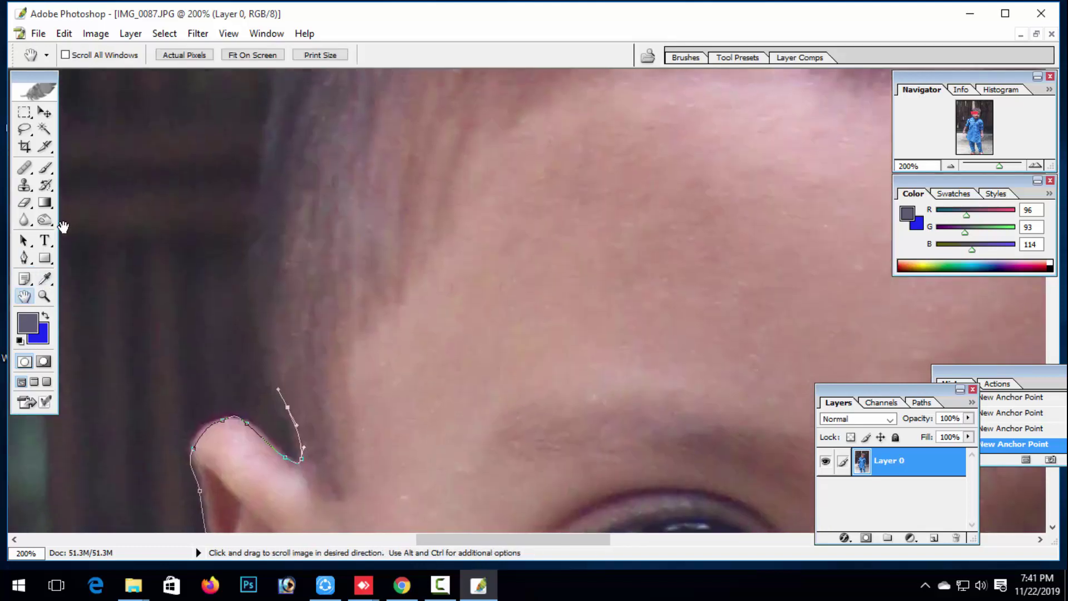
{"action": "left_click", "coordinate": [24, 258]}
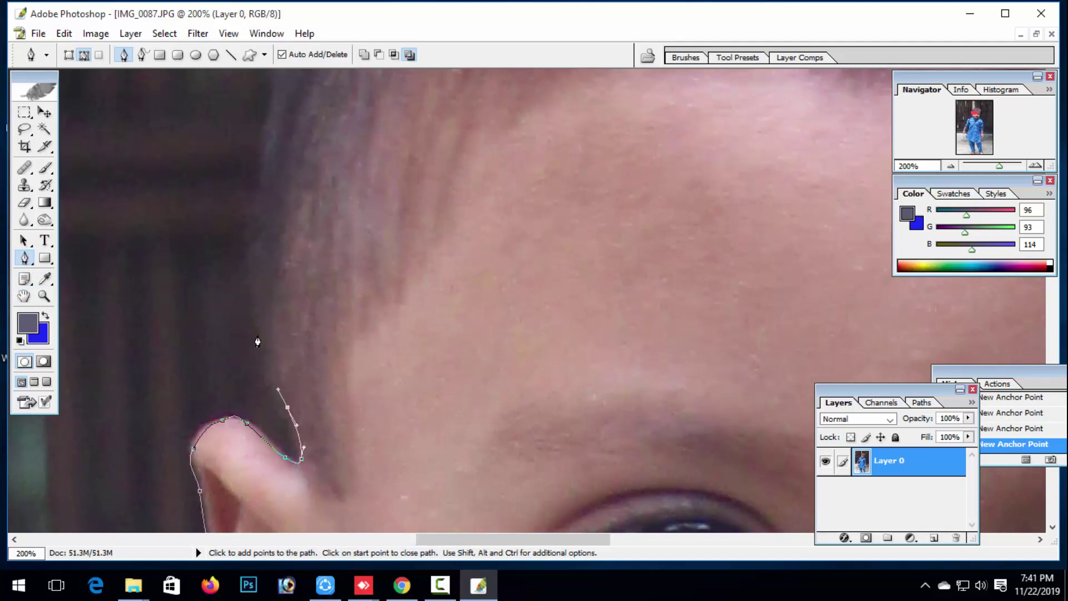
{"action": "left_click_drag", "start_coordinate": [259, 335], "coordinate": [258, 259]}
{"action": "left_click_drag", "start_coordinate": [253, 187], "coordinate": [265, 154]}
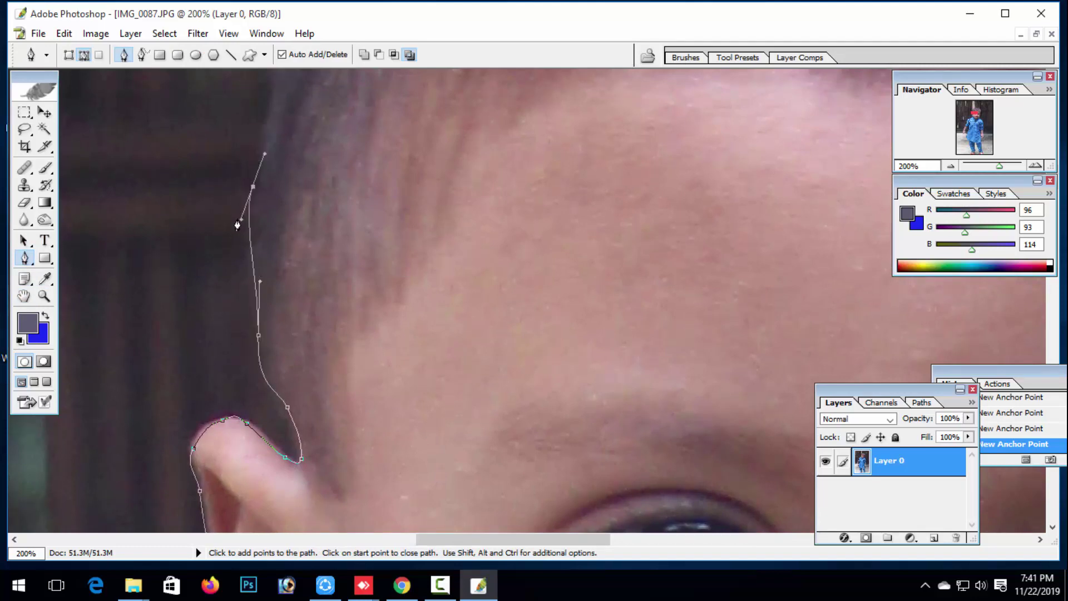
{"action": "scroll", "coordinate": [306, 382], "scroll_direction": "up", "scroll_amount": 5}
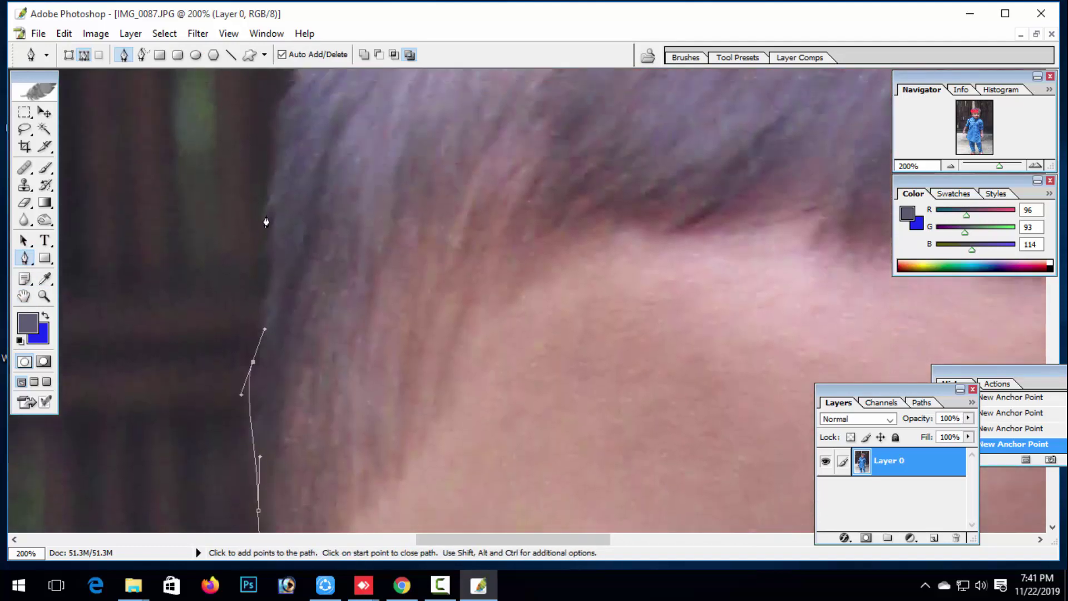
{"action": "left_click_drag", "start_coordinate": [267, 217], "coordinate": [339, 127]}
Step: Curve the path along the upper hair outline and across the top of the head
{"action": "scroll", "coordinate": [306, 242], "scroll_direction": "up", "scroll_amount": 4}
{"action": "scroll", "coordinate": [336, 202], "scroll_direction": "up", "scroll_amount": 6}
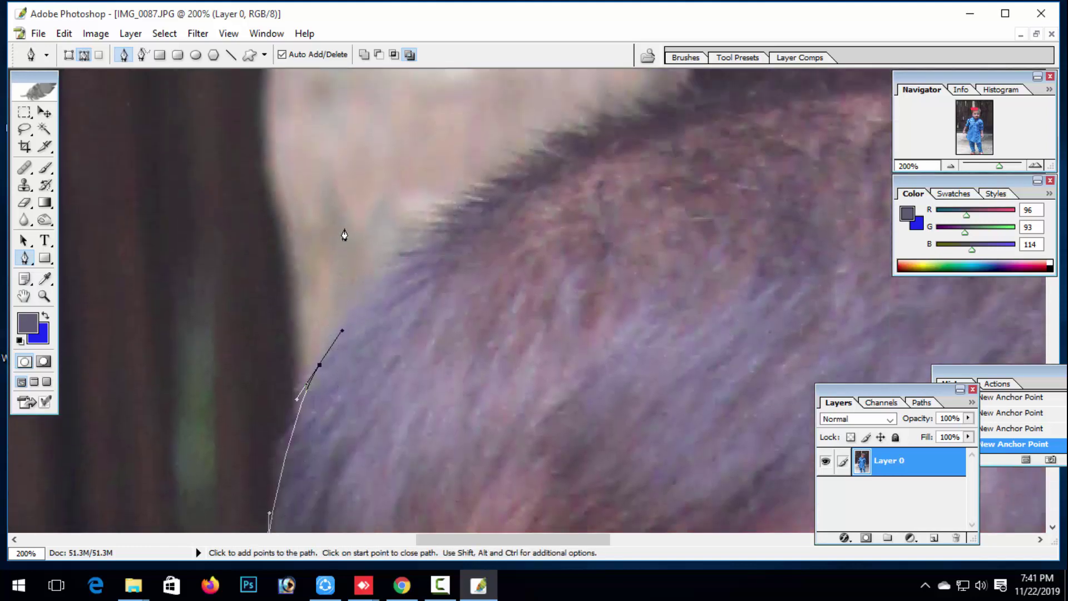
{"action": "left_click_drag", "start_coordinate": [426, 214], "coordinate": [486, 175]}
{"action": "left_click_drag", "start_coordinate": [560, 127], "coordinate": [600, 104]}
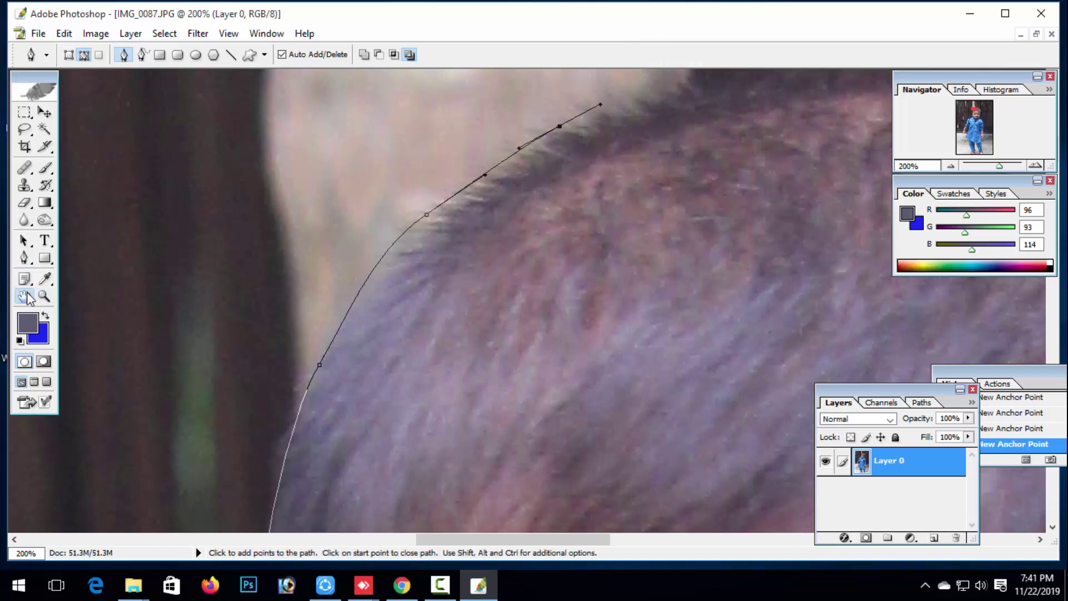
{"action": "left_click", "coordinate": [23, 296]}
{"action": "left_click_drag", "start_coordinate": [538, 139], "coordinate": [248, 284]}
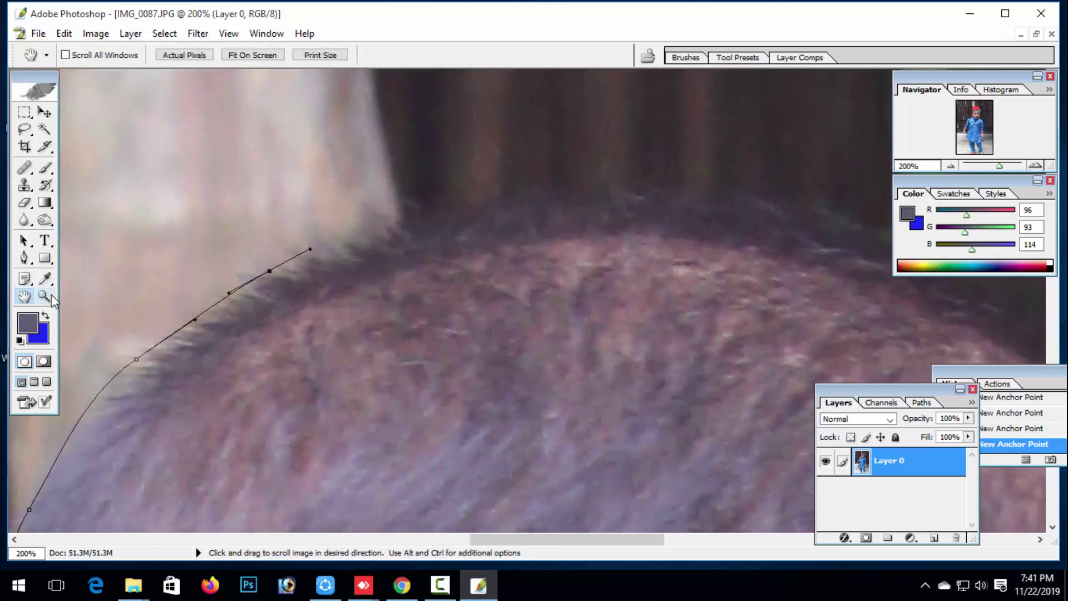
{"action": "left_click", "coordinate": [24, 257]}
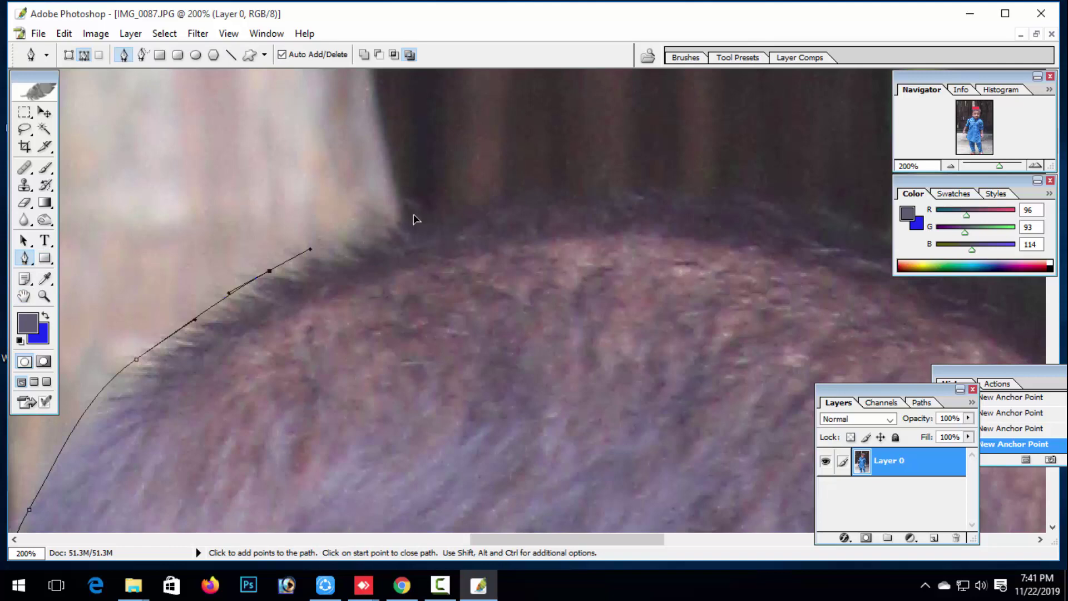
{"action": "left_click_drag", "start_coordinate": [404, 216], "coordinate": [459, 202]}
{"action": "left_click_drag", "start_coordinate": [538, 191], "coordinate": [751, 191]}
Step: Continue the path from the crown down the rounded hair outline on the image's right side
{"action": "key", "text": "h"}
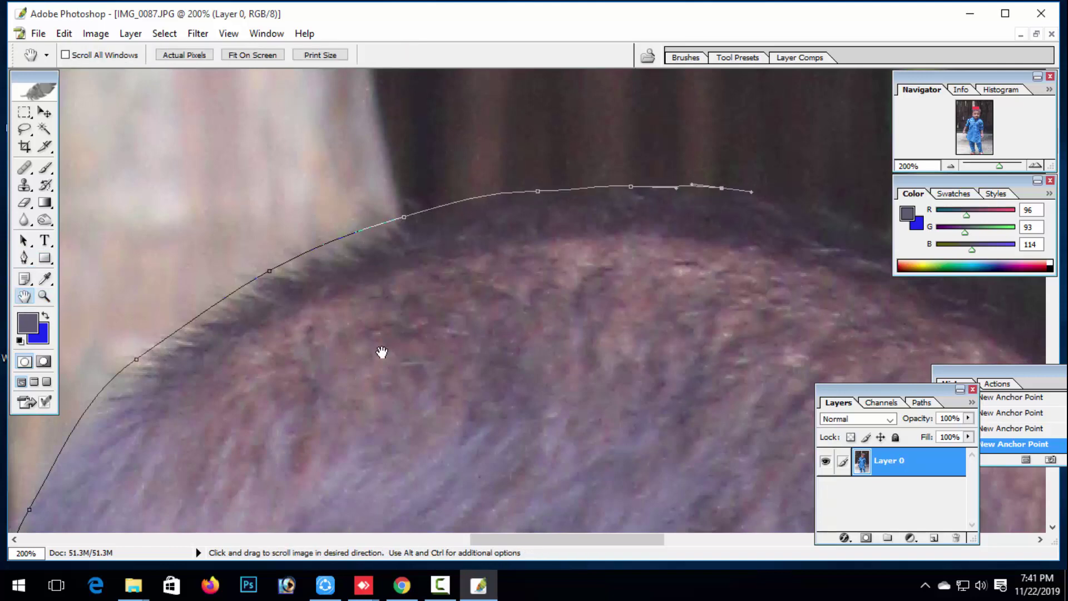
{"action": "left_click_drag", "start_coordinate": [382, 352], "coordinate": [163, 303]}
{"action": "left_click", "coordinate": [24, 257]}
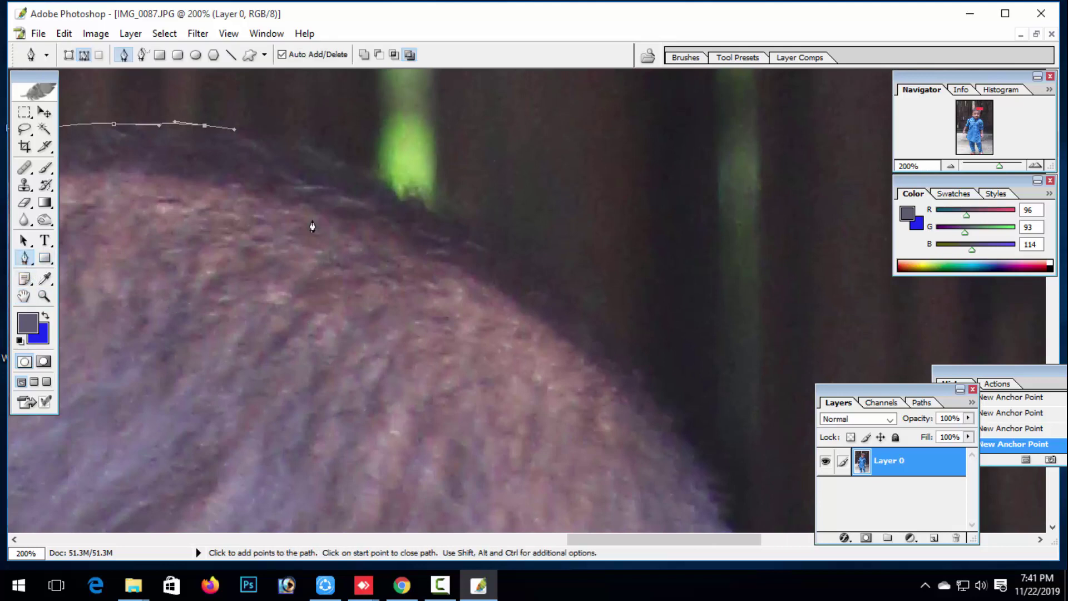
{"action": "left_click_drag", "start_coordinate": [416, 197], "coordinate": [469, 223]}
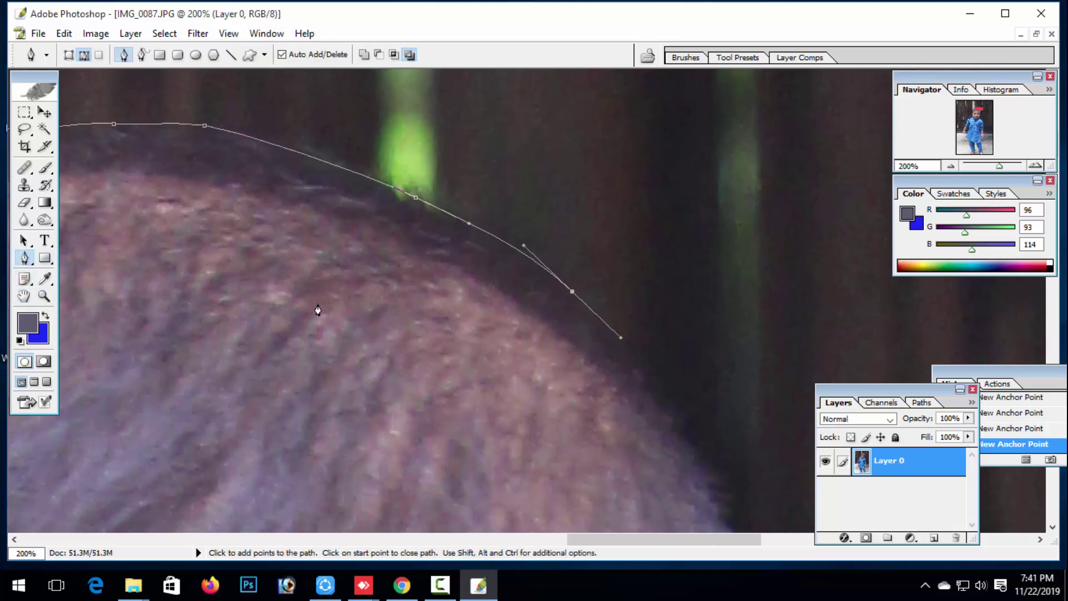
{"action": "left_click", "coordinate": [24, 295]}
{"action": "left_click_drag", "start_coordinate": [282, 345], "coordinate": [346, 328]}
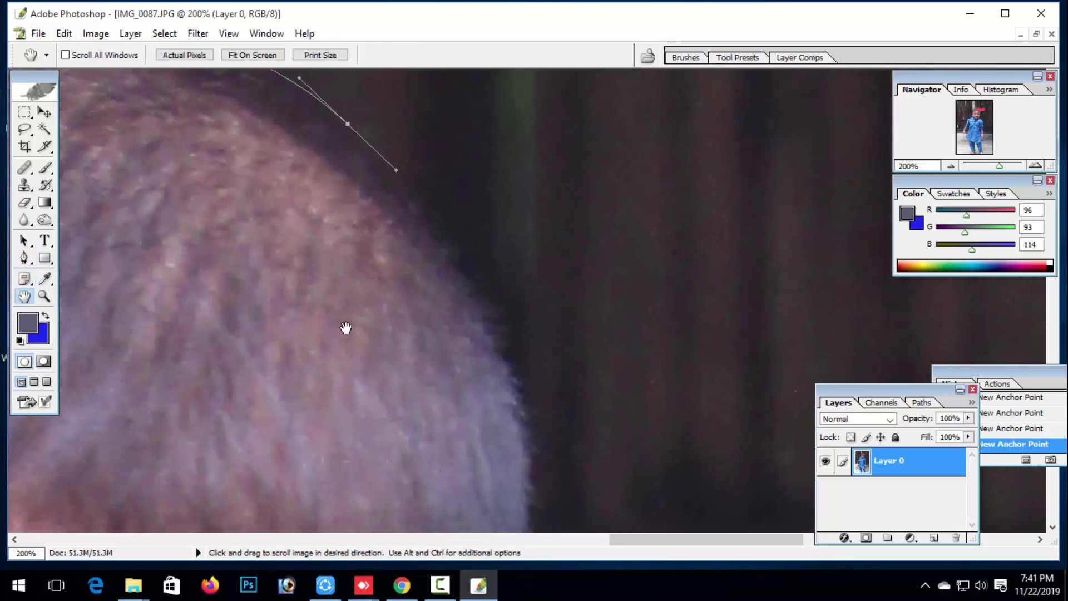
{"action": "left_click", "coordinate": [24, 258]}
{"action": "left_click_drag", "start_coordinate": [484, 304], "coordinate": [506, 362]}
Step: Extend the path down the side of the hair to beside the dark forehead spot
{"action": "left_click", "coordinate": [23, 296]}
{"action": "left_click_drag", "start_coordinate": [305, 353], "coordinate": [257, 189]}
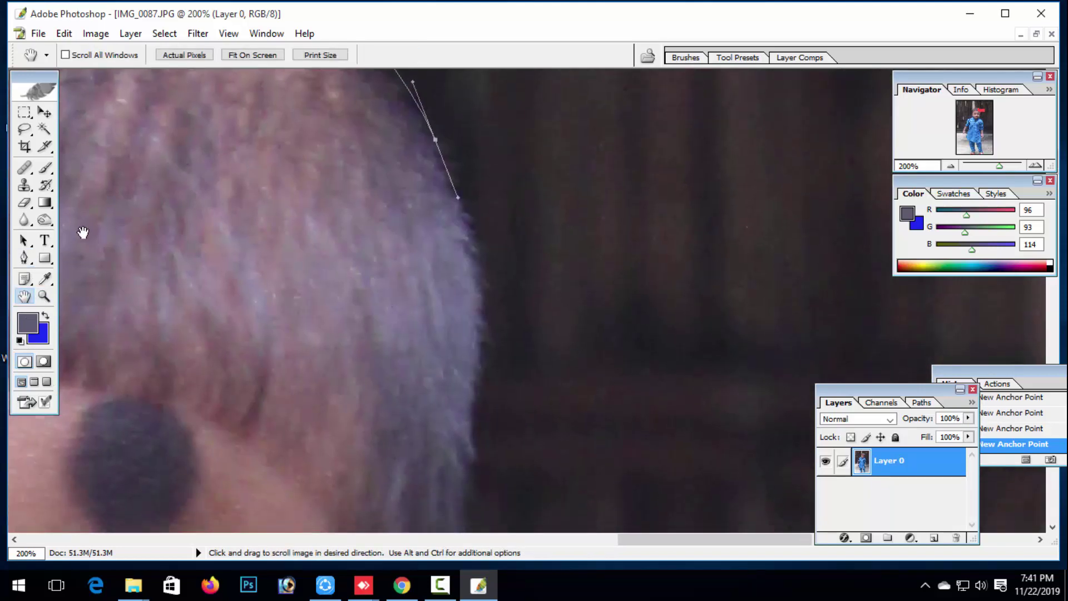
{"action": "left_click", "coordinate": [24, 258]}
{"action": "left_click_drag", "start_coordinate": [481, 286], "coordinate": [475, 347]}
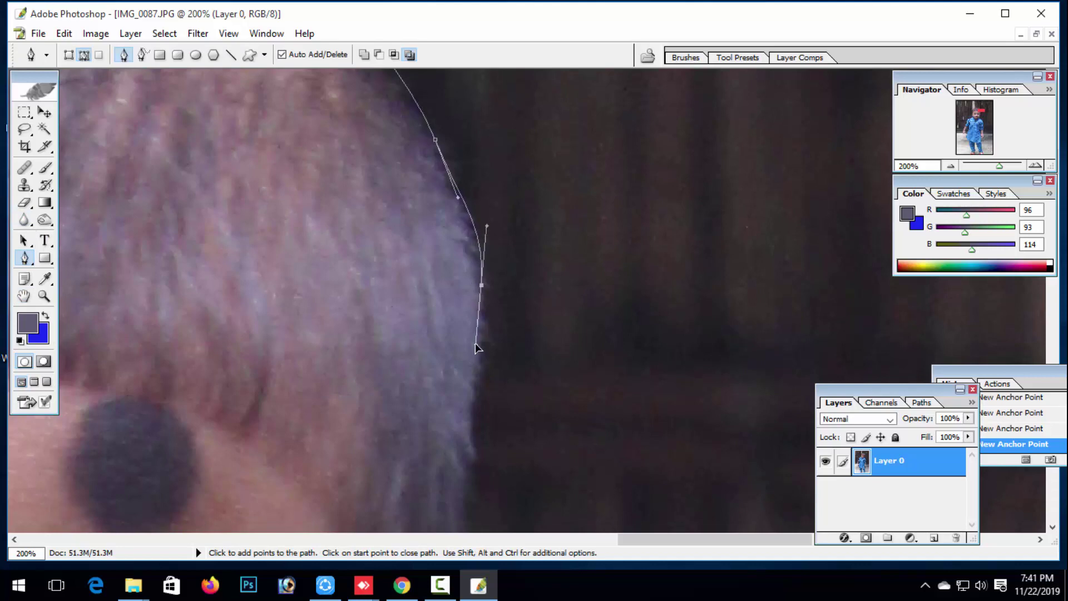
{"action": "left_click_drag", "start_coordinate": [471, 452], "coordinate": [461, 506]}
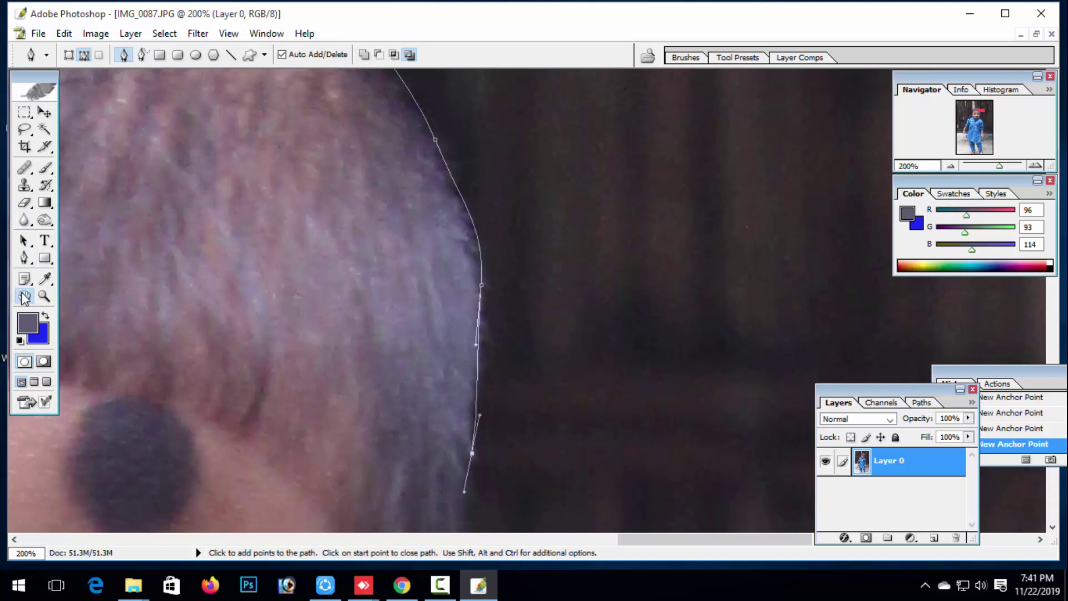
Step: Extend the path with curved anchor points down the side of the hair to just above the ear
{"action": "left_click", "coordinate": [24, 296]}
{"action": "left_click_drag", "start_coordinate": [384, 508], "coordinate": [415, 208]}
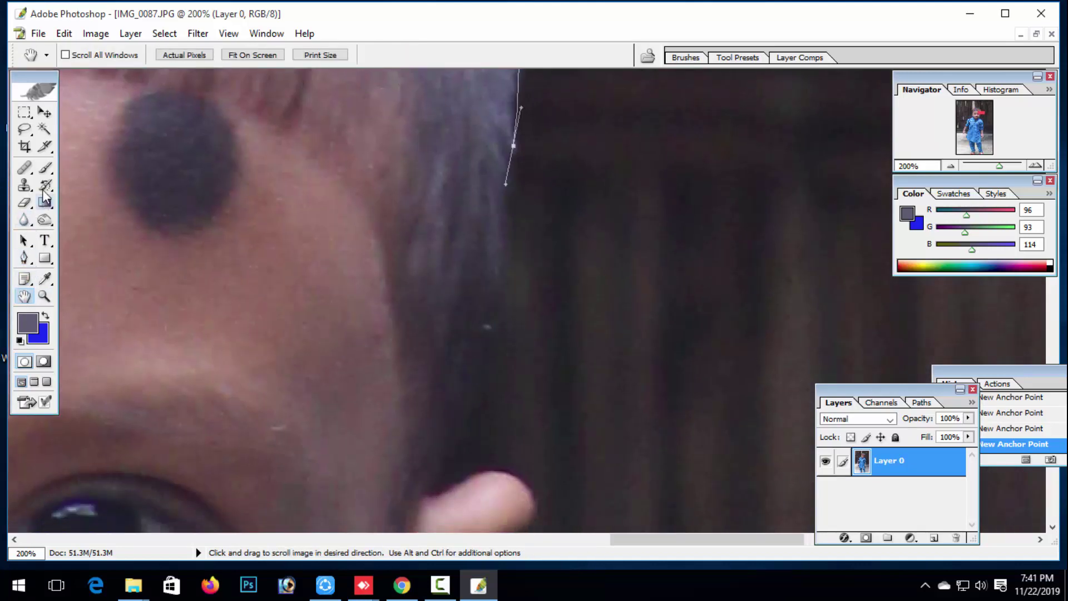
{"action": "left_click", "coordinate": [24, 258]}
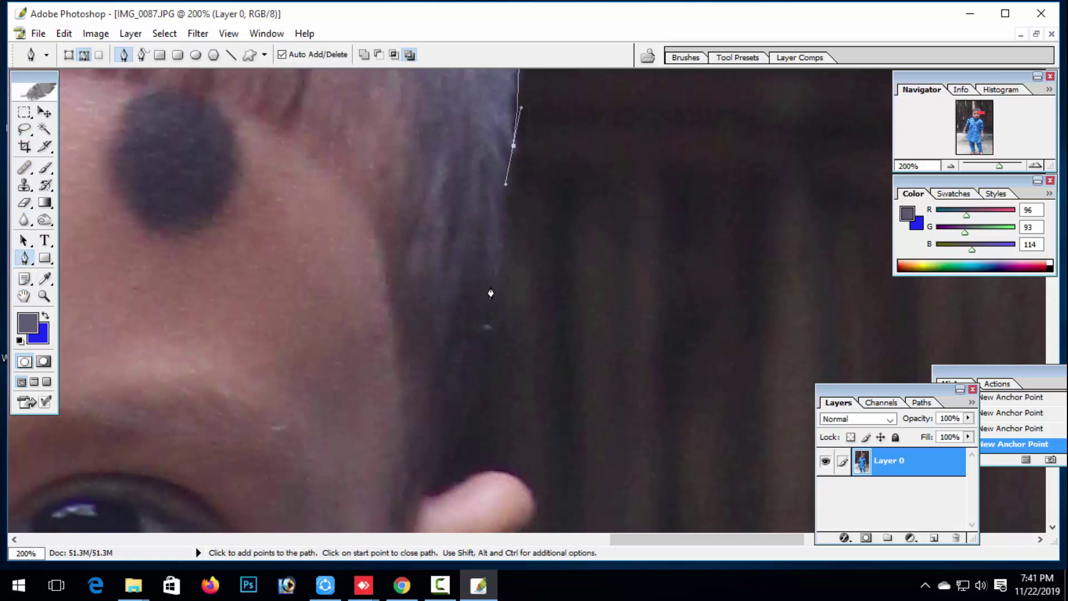
{"action": "left_click_drag", "start_coordinate": [491, 292], "coordinate": [486, 364]}
{"action": "left_click_drag", "start_coordinate": [475, 431], "coordinate": [476, 453]}
Step: Curve the path from the hairline around the rounded top of the ear and onto its outer edge
{"action": "scroll", "coordinate": [473, 440], "scroll_direction": "down", "scroll_amount": 4}
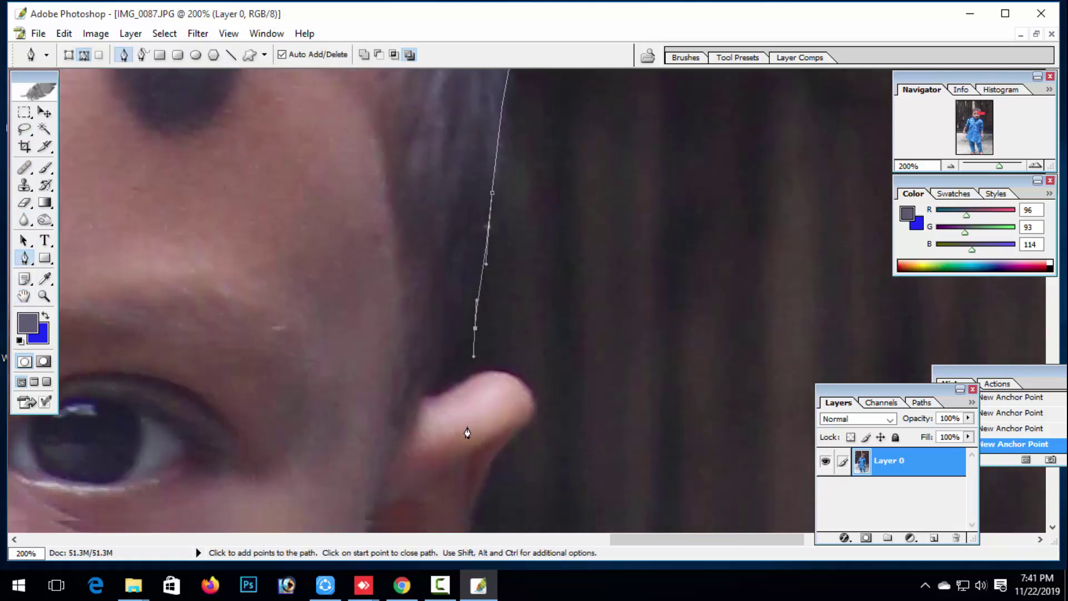
{"action": "left_click", "coordinate": [453, 362]}
{"action": "left_click_drag", "start_coordinate": [463, 367], "coordinate": [475, 362]}
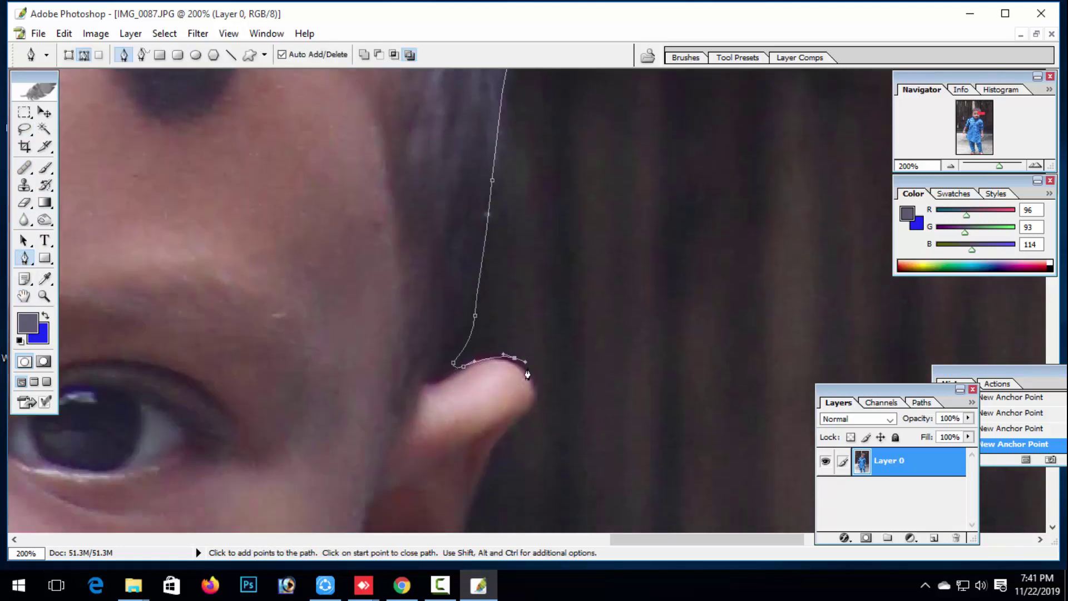
{"action": "left_click_drag", "start_coordinate": [518, 419], "coordinate": [504, 444]}
{"action": "scroll", "coordinate": [473, 492], "scroll_direction": "down", "scroll_amount": 9}
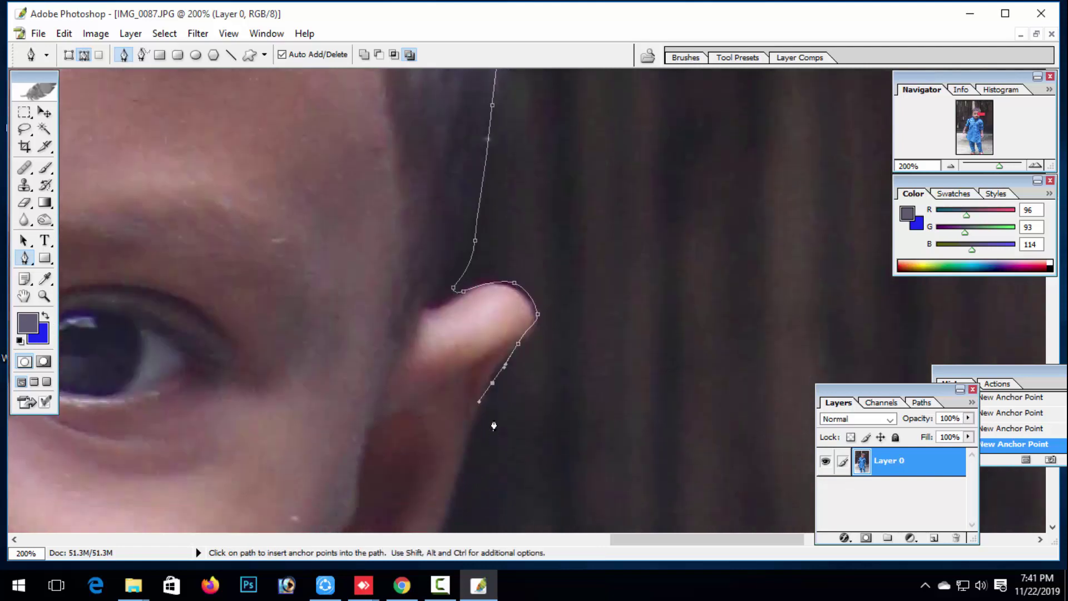
Step: Continue the path down the ear's outer edge and around the earlobe to the cheek
{"action": "left_click", "coordinate": [415, 409]}
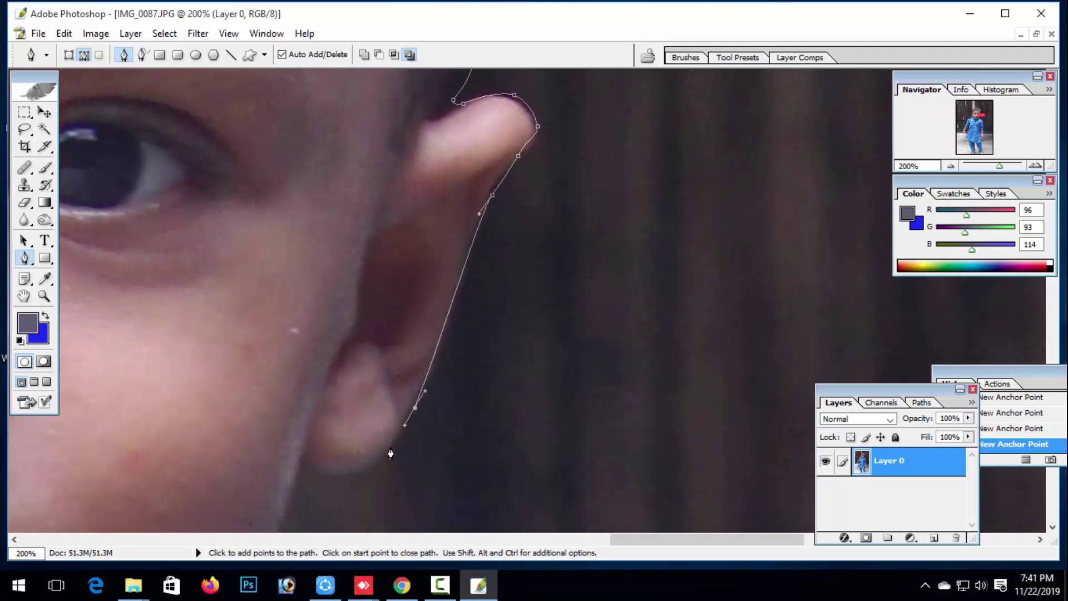
{"action": "left_click", "coordinate": [388, 451]}
{"action": "left_click", "coordinate": [348, 475]}
{"action": "left_click", "coordinate": [304, 474]}
{"action": "scroll", "coordinate": [322, 424], "scroll_direction": "down", "scroll_amount": 7}
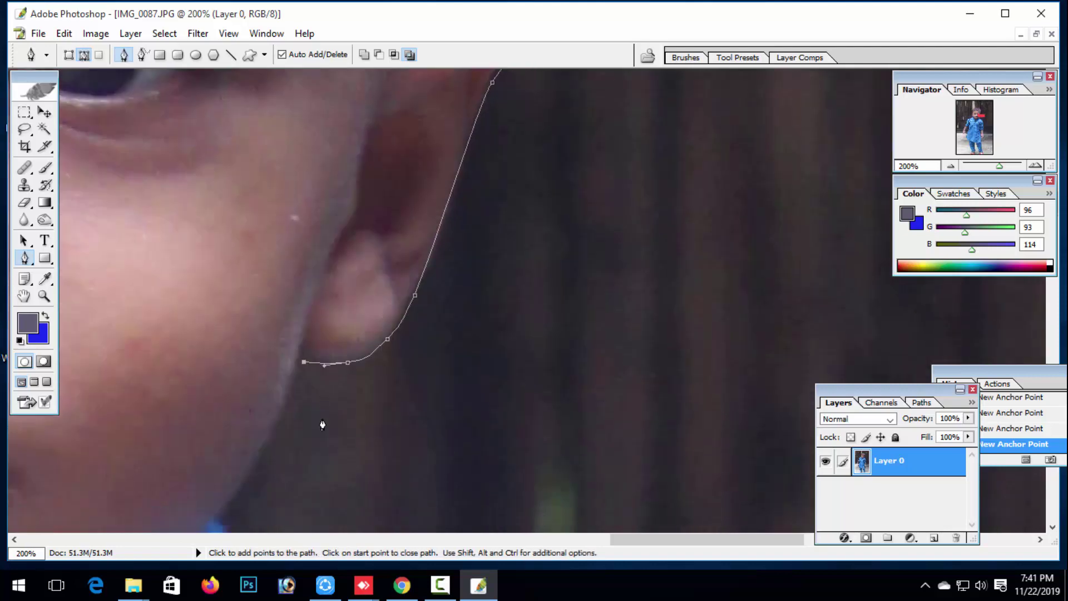
Step: Trace the path along the jaw to the shirt collar and down the collar's outer edge
{"action": "left_click_drag", "start_coordinate": [238, 395], "coordinate": [216, 420]}
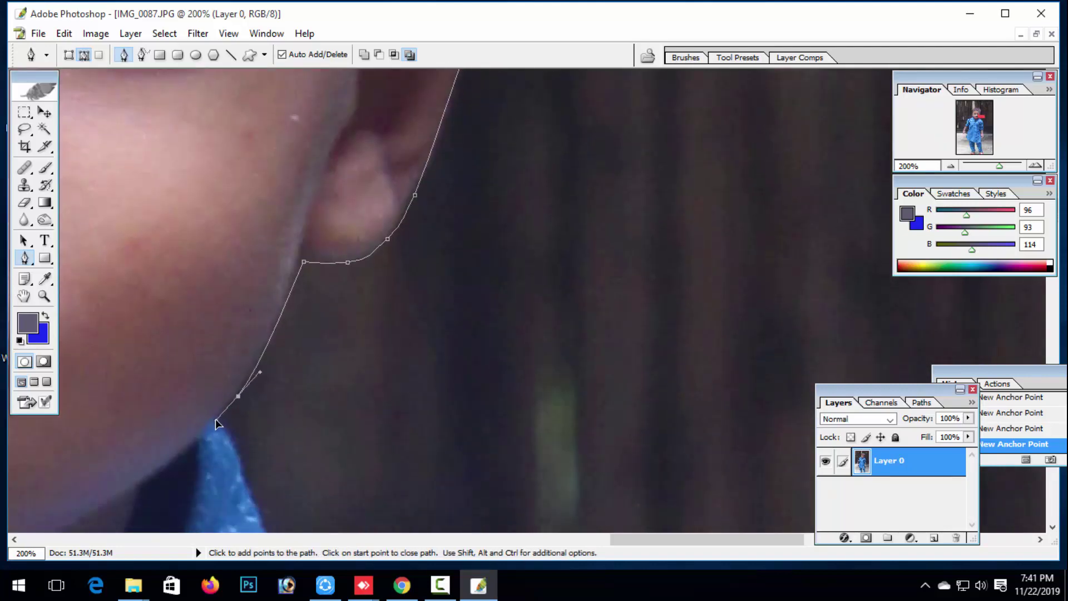
{"action": "scroll", "coordinate": [255, 424], "scroll_direction": "down", "scroll_amount": 5}
{"action": "scroll", "coordinate": [278, 395], "scroll_direction": "down", "scroll_amount": 1}
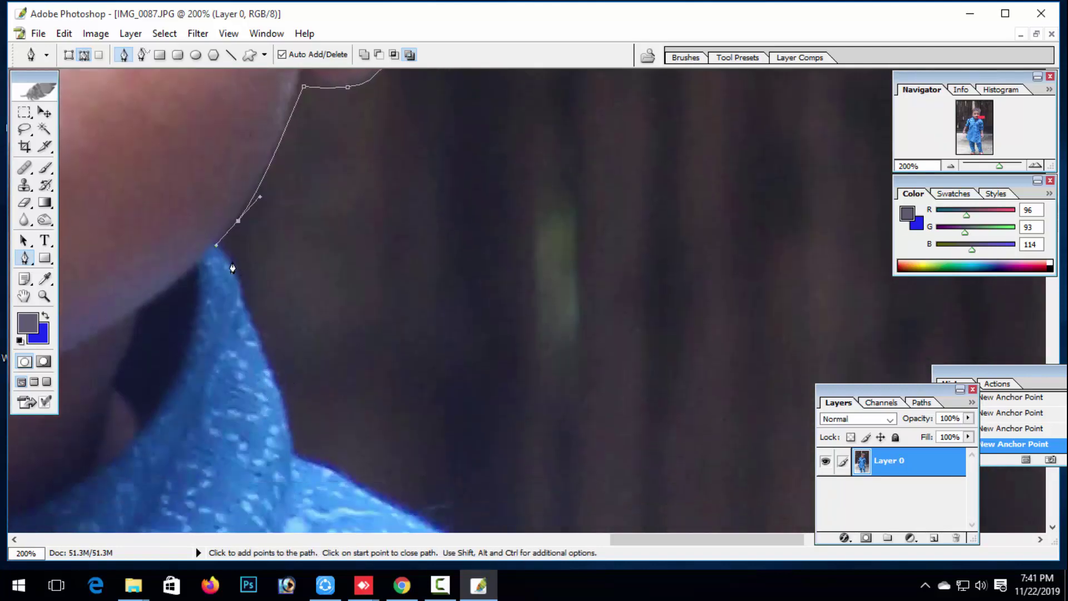
{"action": "left_click_drag", "start_coordinate": [225, 257], "coordinate": [240, 289]}
{"action": "left_click_drag", "start_coordinate": [269, 363], "coordinate": [284, 388]}
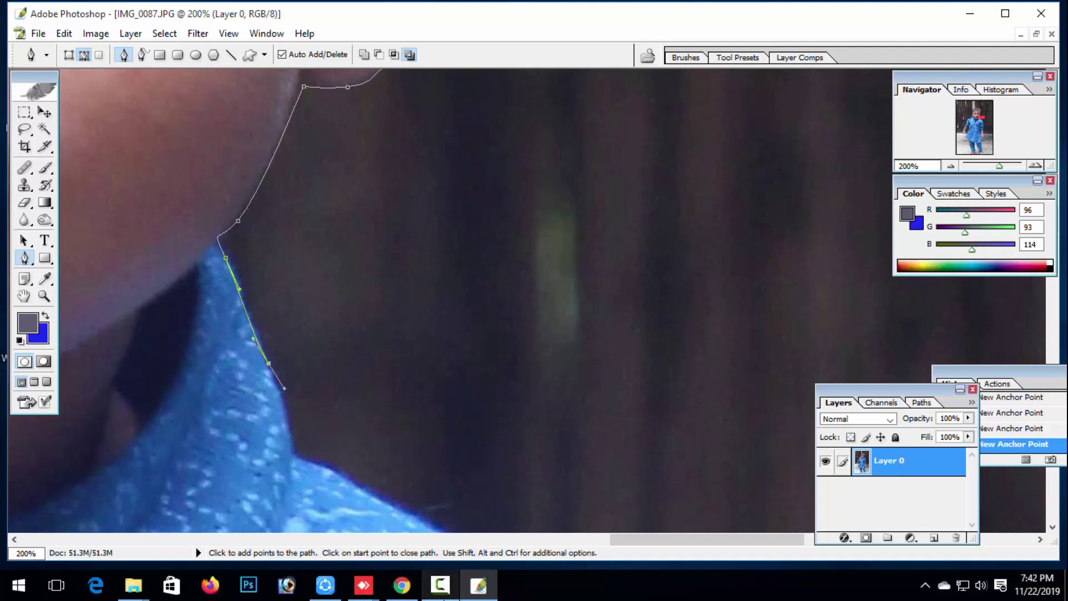
{"action": "left_click", "coordinate": [439, 584]}
{"action": "left_click", "coordinate": [988, 513]}
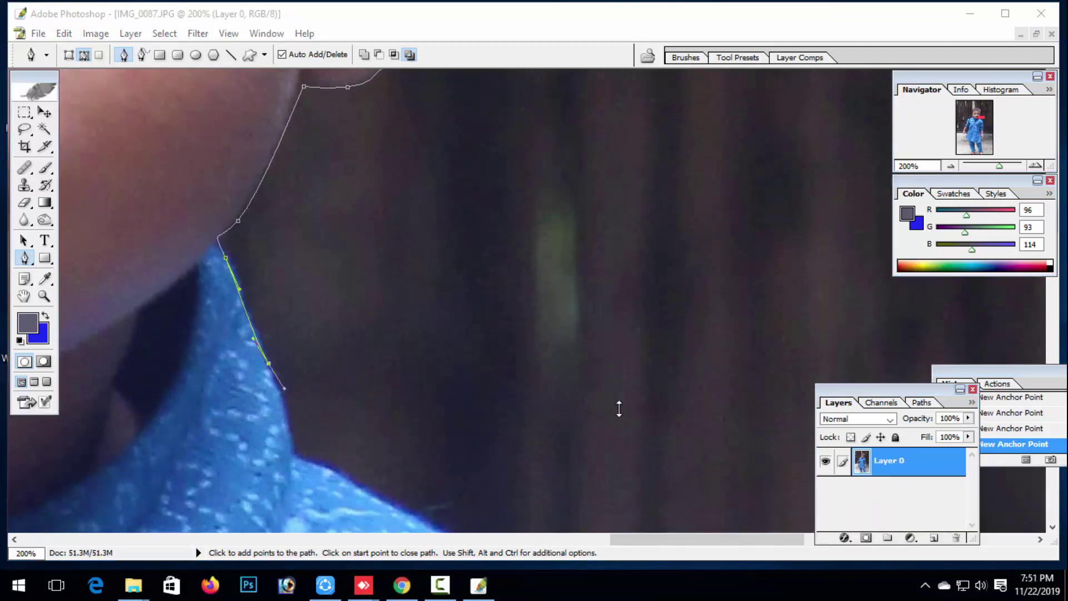
Step: Extend the path from the base of the collar along the shoulder seam side of the blue shirt
{"action": "scroll", "coordinate": [603, 441], "scroll_direction": "down", "scroll_amount": 5}
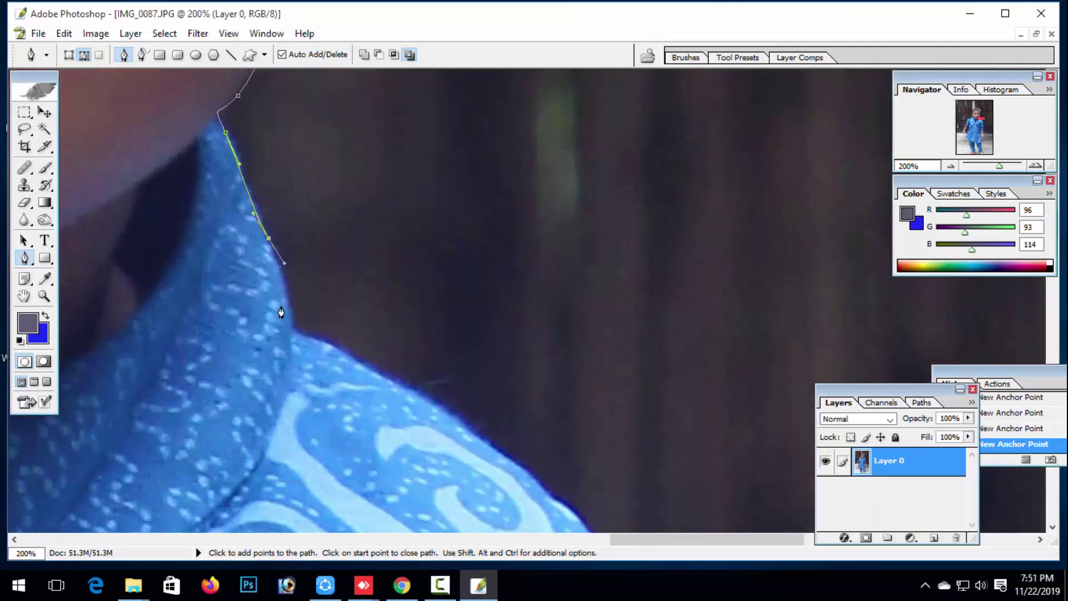
{"action": "left_click_drag", "start_coordinate": [292, 332], "coordinate": [350, 361]}
{"action": "left_click_drag", "start_coordinate": [481, 443], "coordinate": [520, 474]}
{"action": "scroll", "coordinate": [579, 470], "scroll_direction": "down", "scroll_amount": 7}
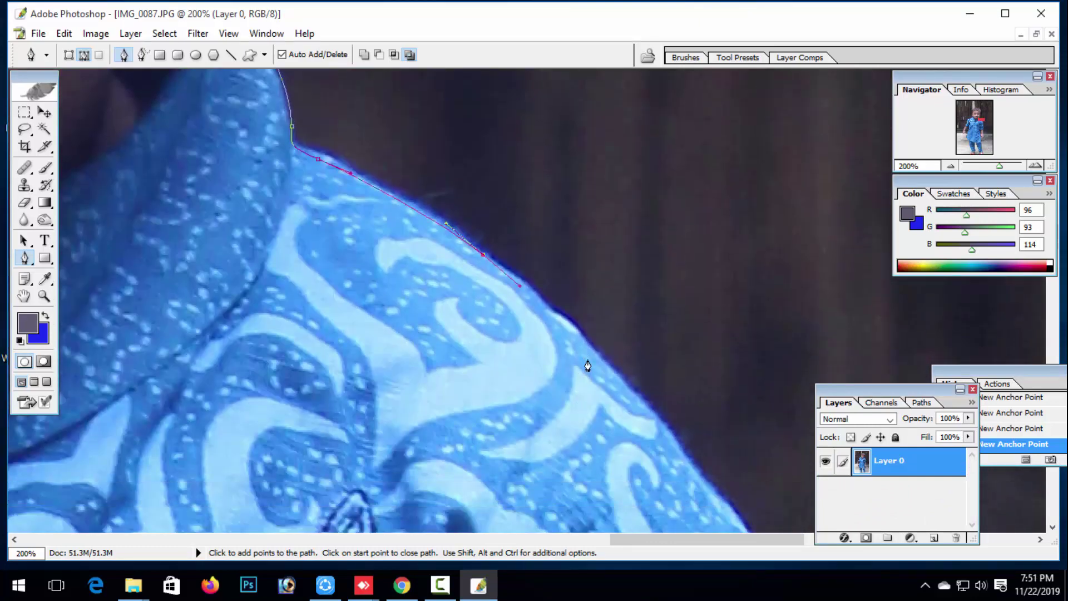
{"action": "left_click_drag", "start_coordinate": [600, 362], "coordinate": [625, 385]}
{"action": "left_click_drag", "start_coordinate": [690, 463], "coordinate": [717, 490]}
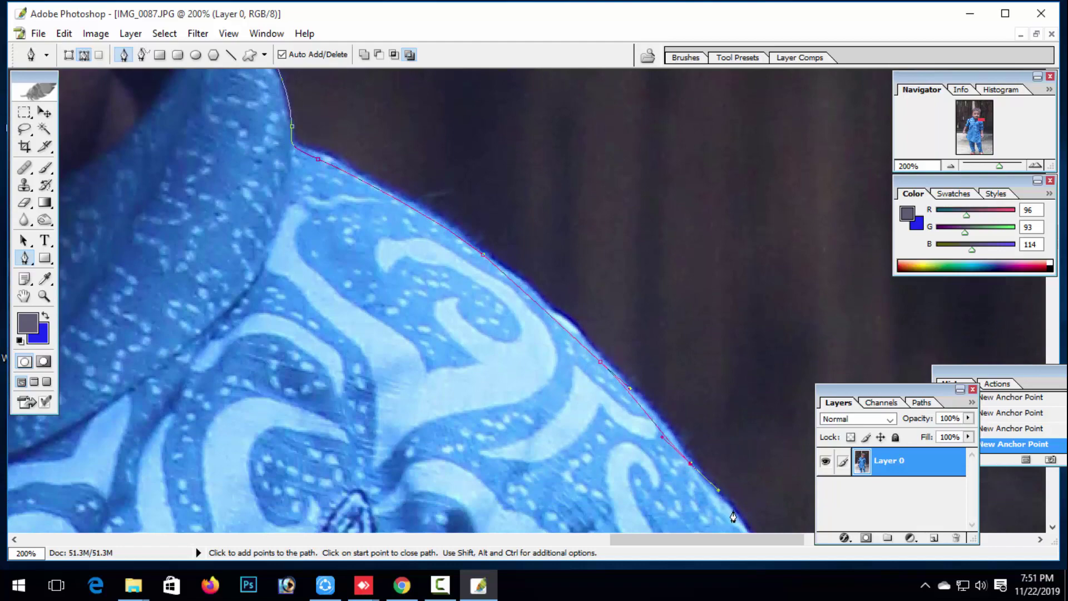
Step: Continue the path from the shoulder down the outer edge of the upper sleeve
{"action": "scroll", "coordinate": [698, 448], "scroll_direction": "down", "scroll_amount": 12}
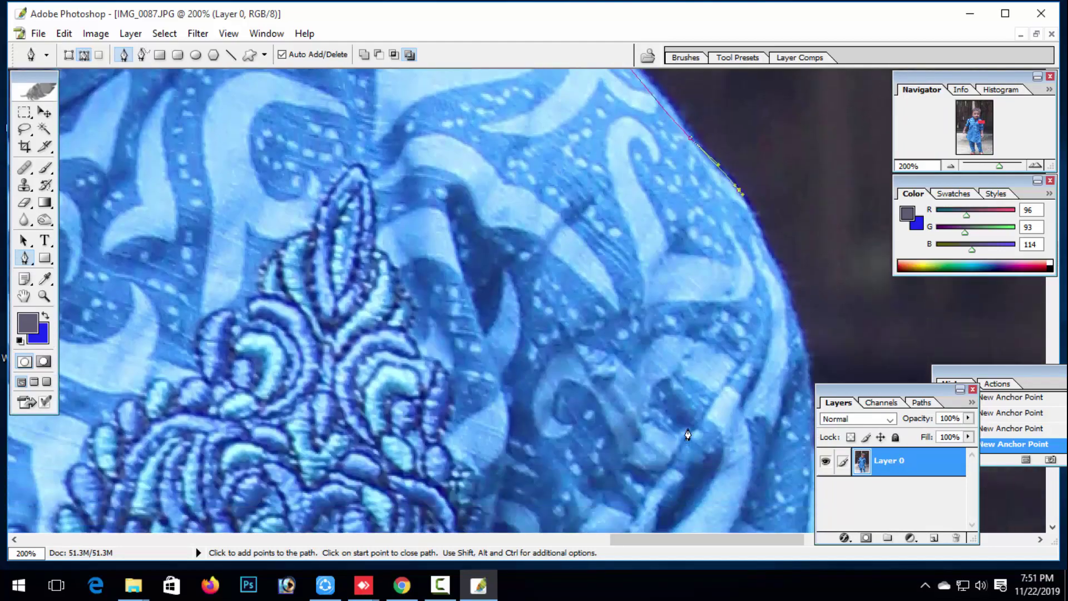
{"action": "scroll", "coordinate": [687, 434], "scroll_direction": "down", "scroll_amount": 2}
{"action": "left_click_drag", "start_coordinate": [781, 229], "coordinate": [802, 271]}
{"action": "scroll", "coordinate": [802, 271], "scroll_direction": "down", "scroll_amount": 4}
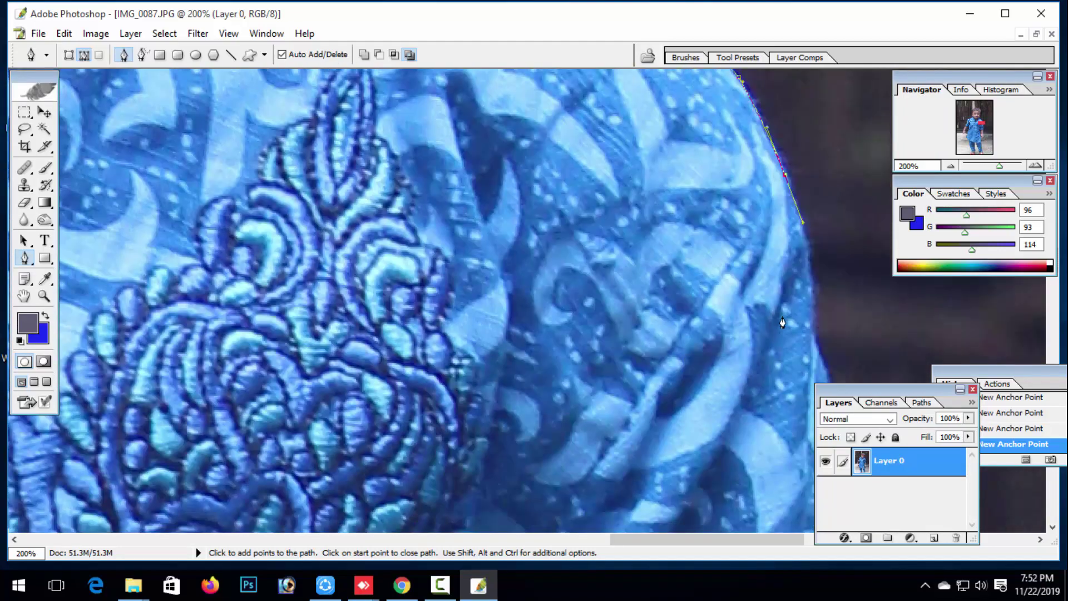
{"action": "scroll", "coordinate": [812, 311], "scroll_direction": "down", "scroll_amount": 4}
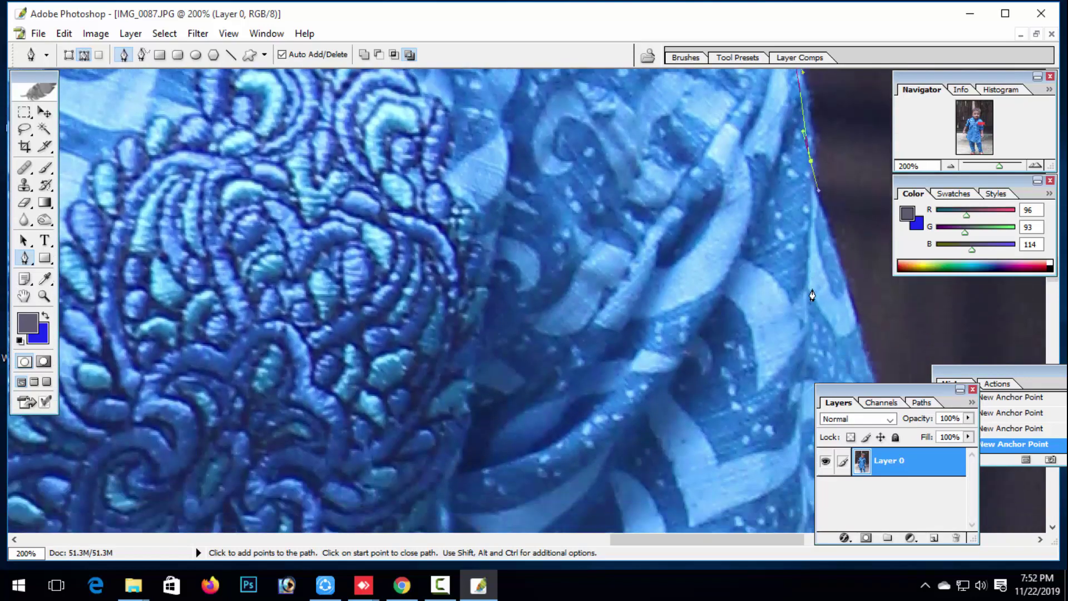
{"action": "scroll", "coordinate": [849, 338], "scroll_direction": "down", "scroll_amount": 5}
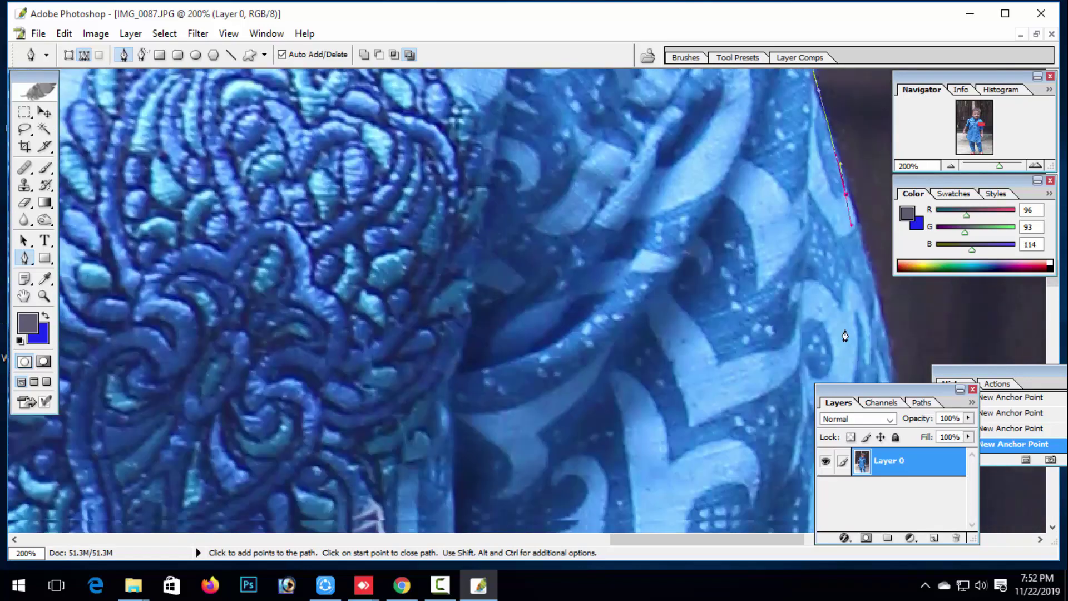
{"action": "scroll", "coordinate": [890, 346], "scroll_direction": "down", "scroll_amount": 4}
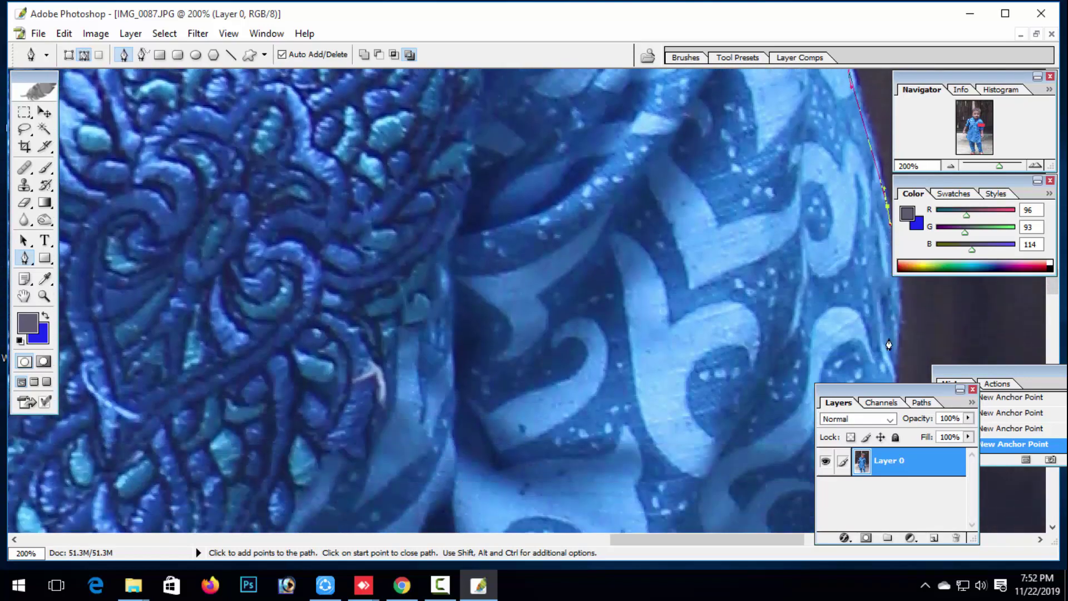
Step: Extend the path down the lower part of the sleeve's outer edge, toward the rolled cuff
{"action": "left_click", "coordinate": [24, 296]}
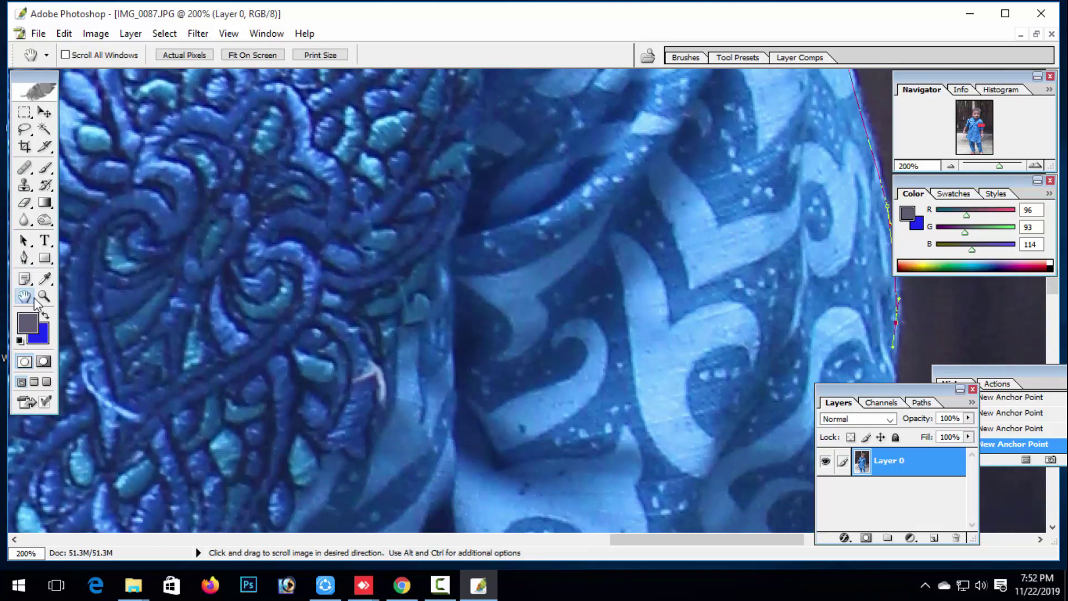
{"action": "left_click_drag", "start_coordinate": [533, 431], "coordinate": [129, 237]}
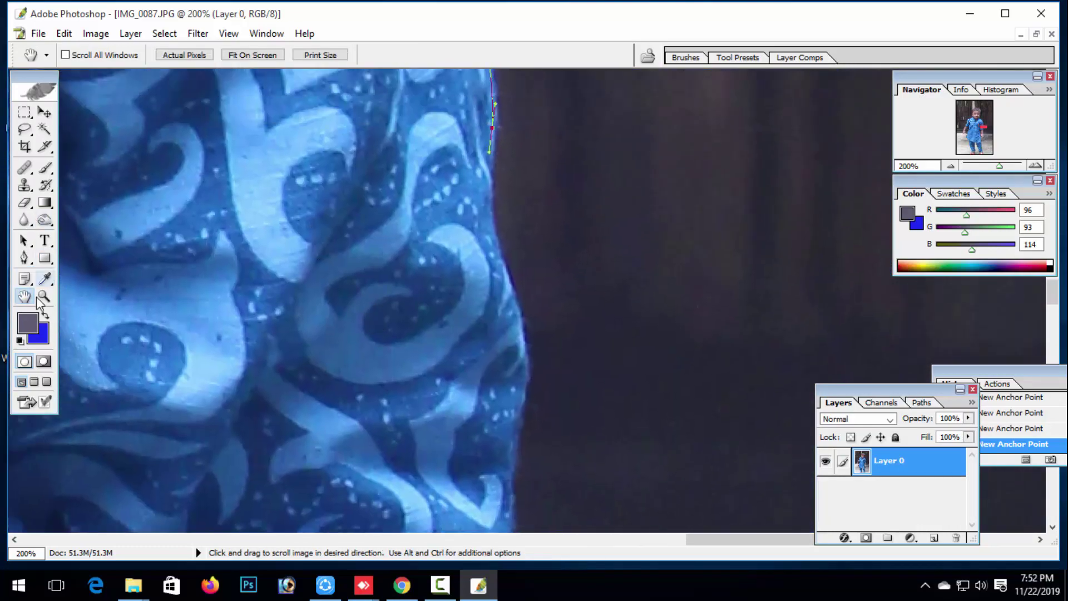
{"action": "left_click", "coordinate": [23, 257]}
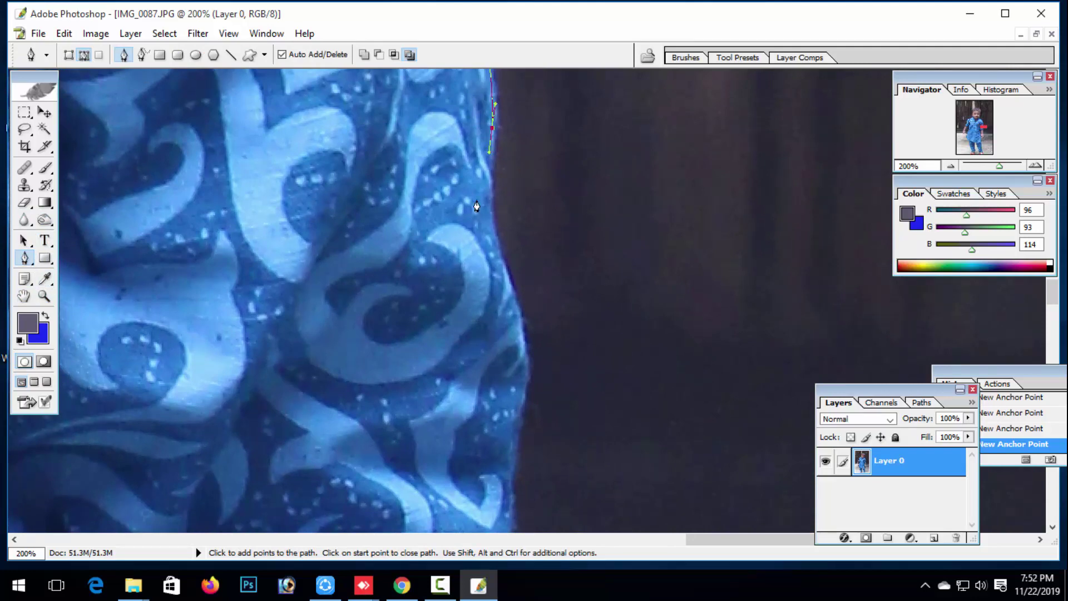
{"action": "left_click_drag", "start_coordinate": [517, 304], "coordinate": [521, 352]}
{"action": "left_click_drag", "start_coordinate": [513, 435], "coordinate": [511, 486]}
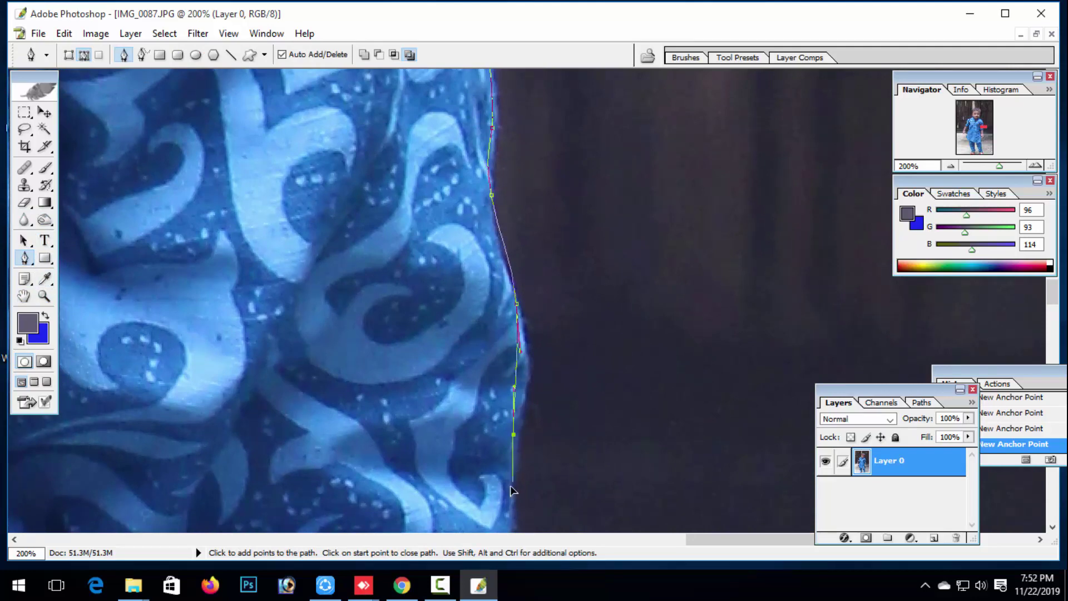
{"action": "scroll", "coordinate": [488, 391], "scroll_direction": "down", "scroll_amount": 2}
Step: Trace the path around the bulging outer edge of the rolled sleeve cuff
{"action": "left_click", "coordinate": [24, 296]}
{"action": "left_click_drag", "start_coordinate": [335, 497], "coordinate": [324, 279]}
{"action": "left_click", "coordinate": [24, 257]}
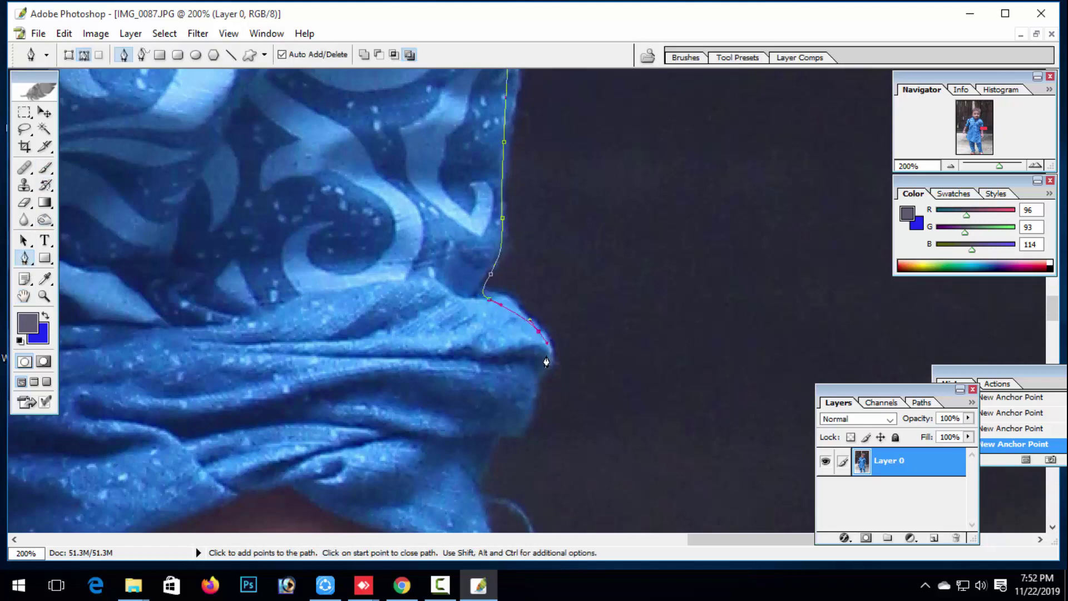
{"action": "left_click_drag", "start_coordinate": [539, 378], "coordinate": [529, 402]}
{"action": "scroll", "coordinate": [510, 418], "scroll_direction": "down", "scroll_amount": 3}
{"action": "left_click_drag", "start_coordinate": [500, 368], "coordinate": [489, 376]}
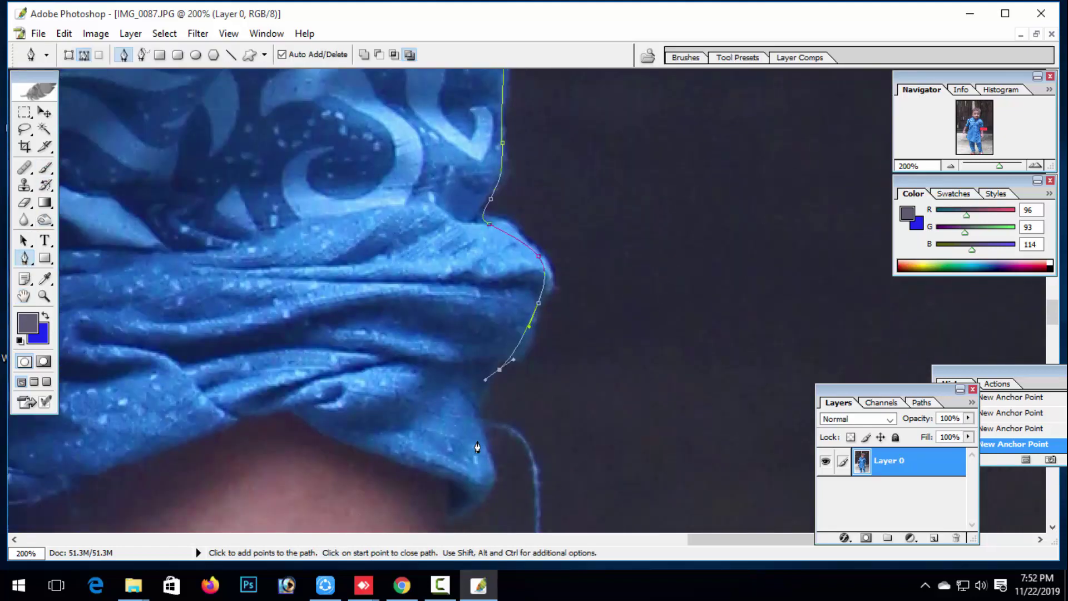
{"action": "left_click_drag", "start_coordinate": [489, 450], "coordinate": [489, 461]}
Step: Carry the path around the cuff's lower corner and onto the outer edge of the upper forearm, leaving out the loose thread
{"action": "left_click", "coordinate": [24, 296]}
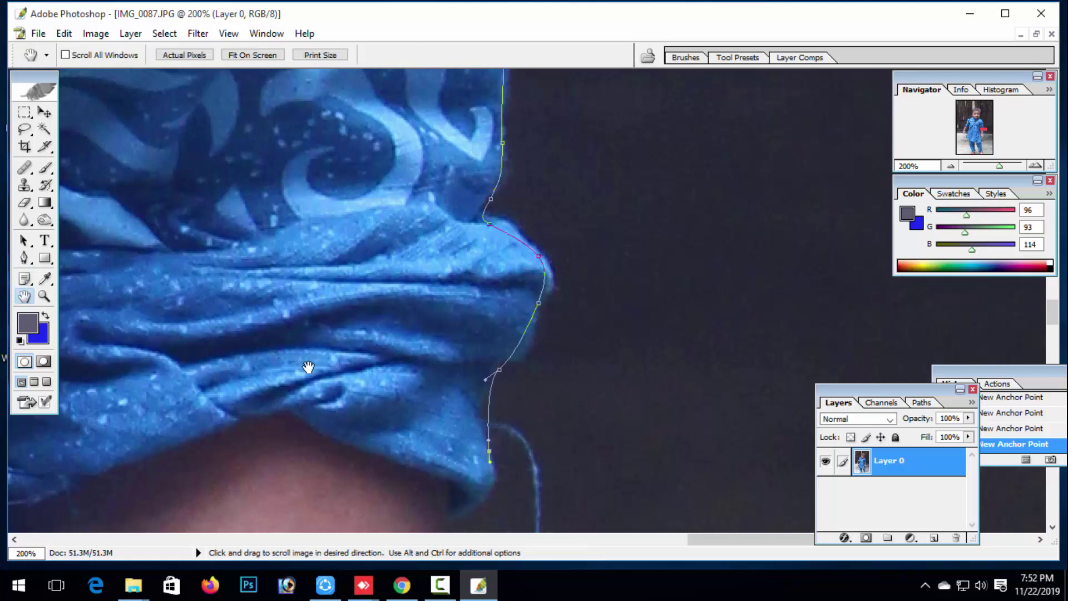
{"action": "left_click_drag", "start_coordinate": [308, 368], "coordinate": [319, 119]}
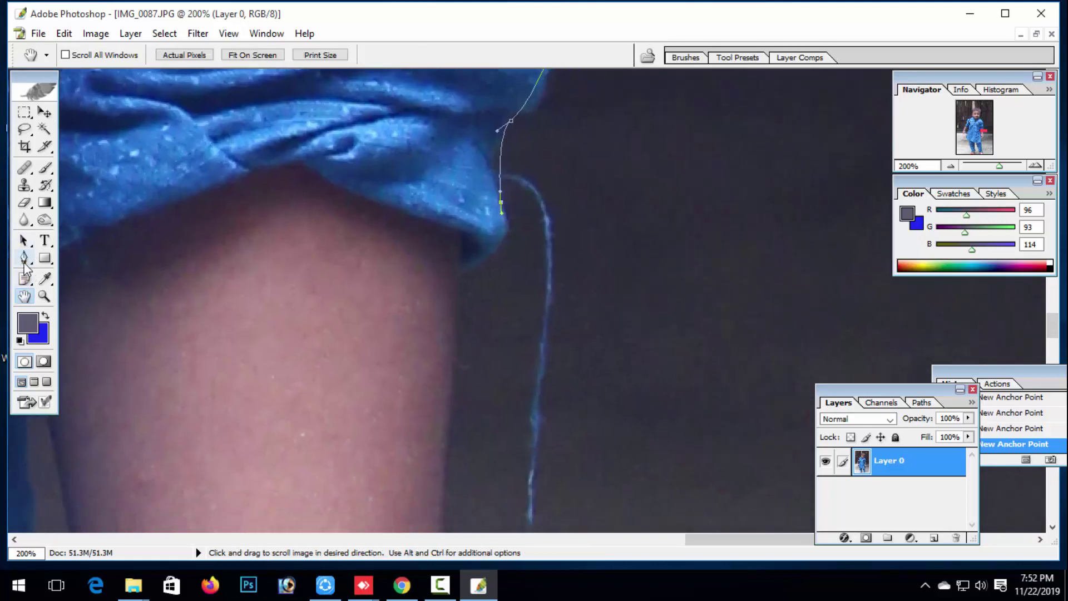
{"action": "left_click", "coordinate": [24, 257]}
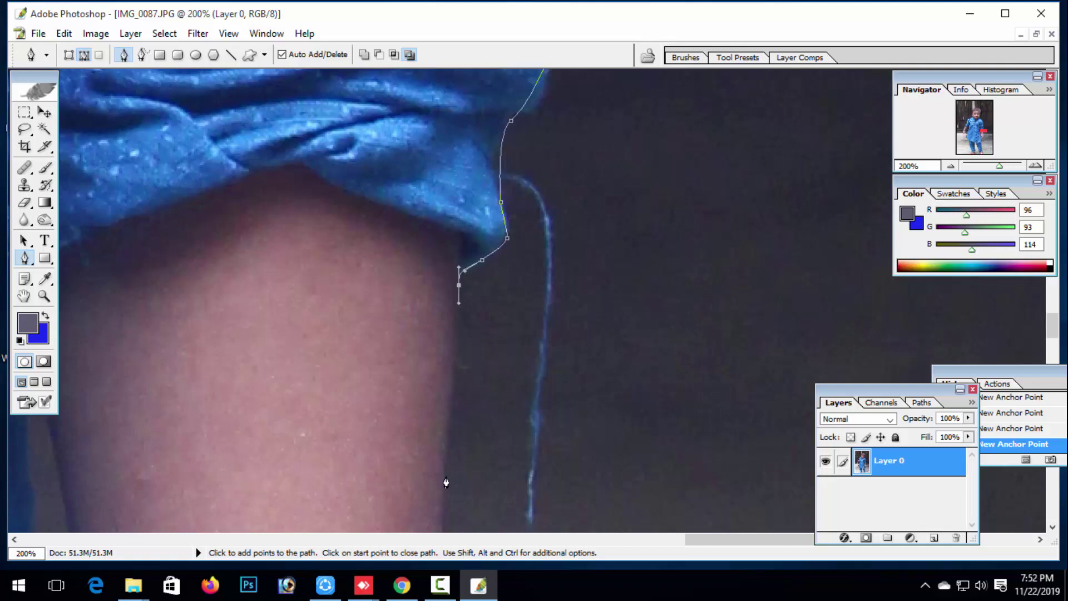
{"action": "left_click_drag", "start_coordinate": [447, 477], "coordinate": [447, 520]}
Step: Extend the path down the outer edge of the forearm toward the wristwatch
{"action": "left_click", "coordinate": [24, 296]}
{"action": "left_click_drag", "start_coordinate": [456, 354], "coordinate": [456, 198]}
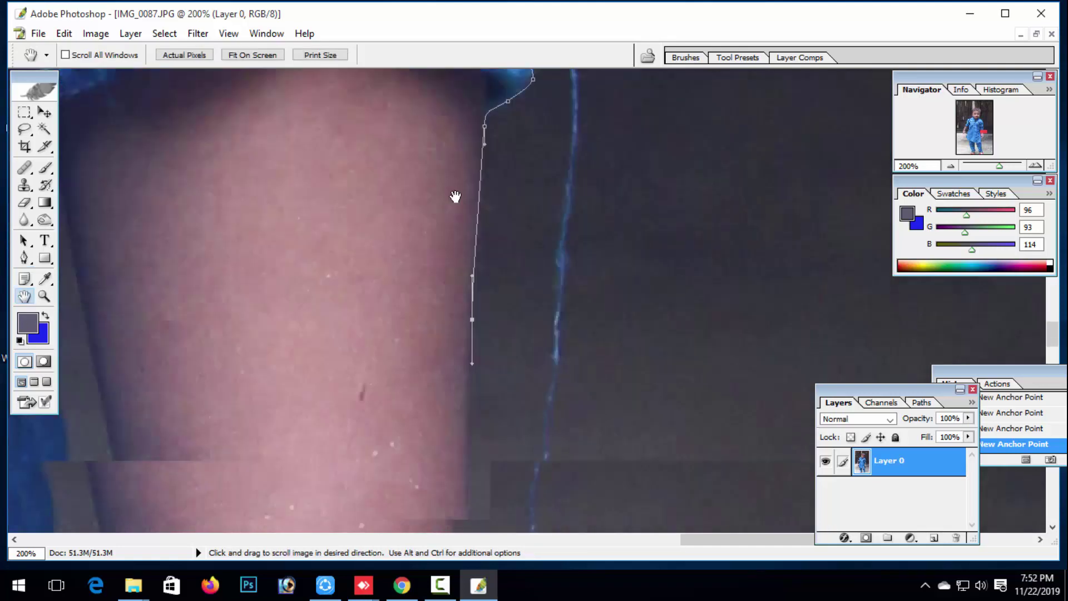
{"action": "left_click_drag", "start_coordinate": [504, 523], "coordinate": [505, 258]}
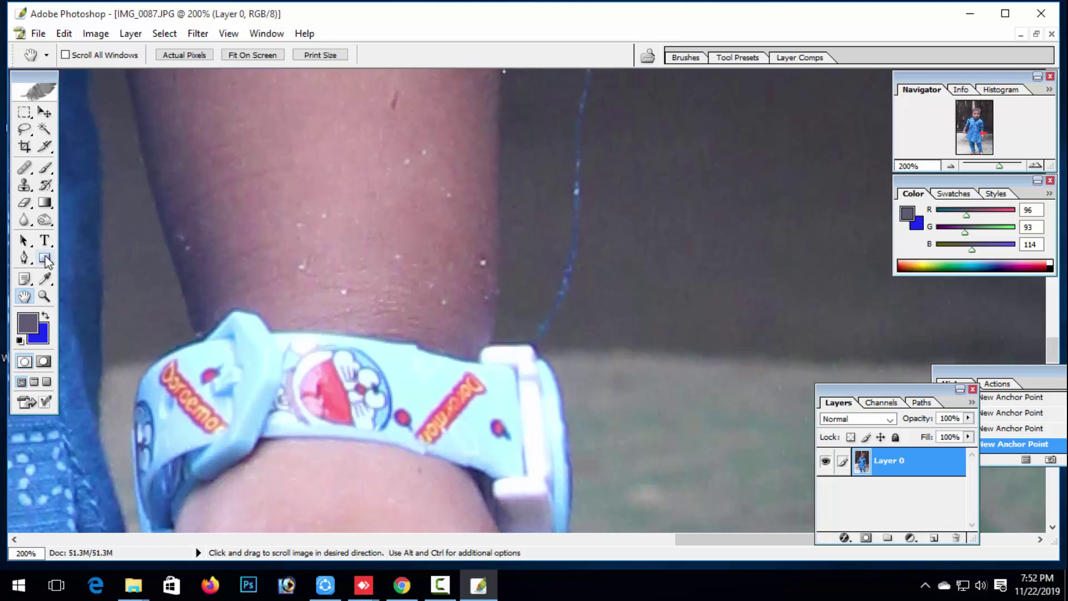
{"action": "left_click", "coordinate": [24, 257]}
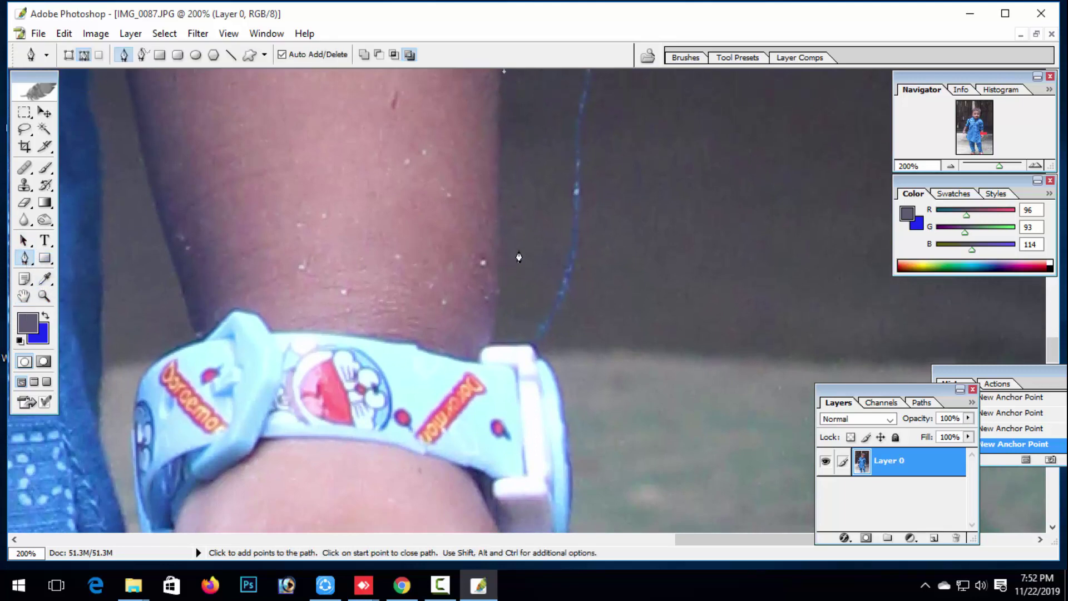
{"action": "scroll", "coordinate": [524, 186], "scroll_direction": "up", "scroll_amount": 2}
{"action": "left_click_drag", "start_coordinate": [500, 182], "coordinate": [502, 235]}
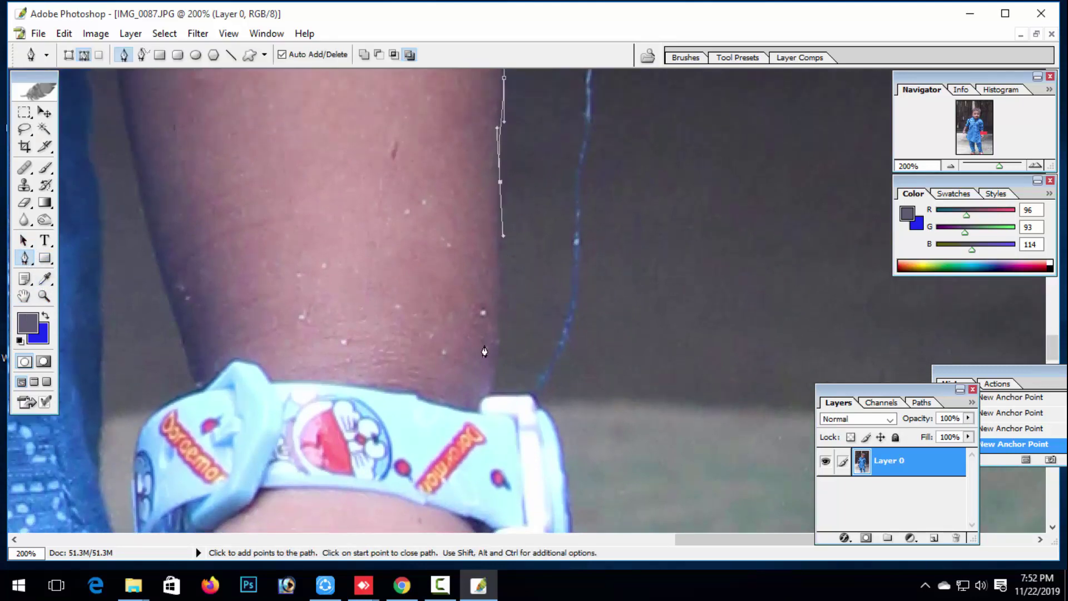
Step: Bring the path down to the wrist and around the upper corner of the watch case
{"action": "left_click", "coordinate": [489, 380]}
{"action": "left_click_drag", "start_coordinate": [500, 393], "coordinate": [517, 391]}
{"action": "left_click_drag", "start_coordinate": [531, 394], "coordinate": [540, 406]}
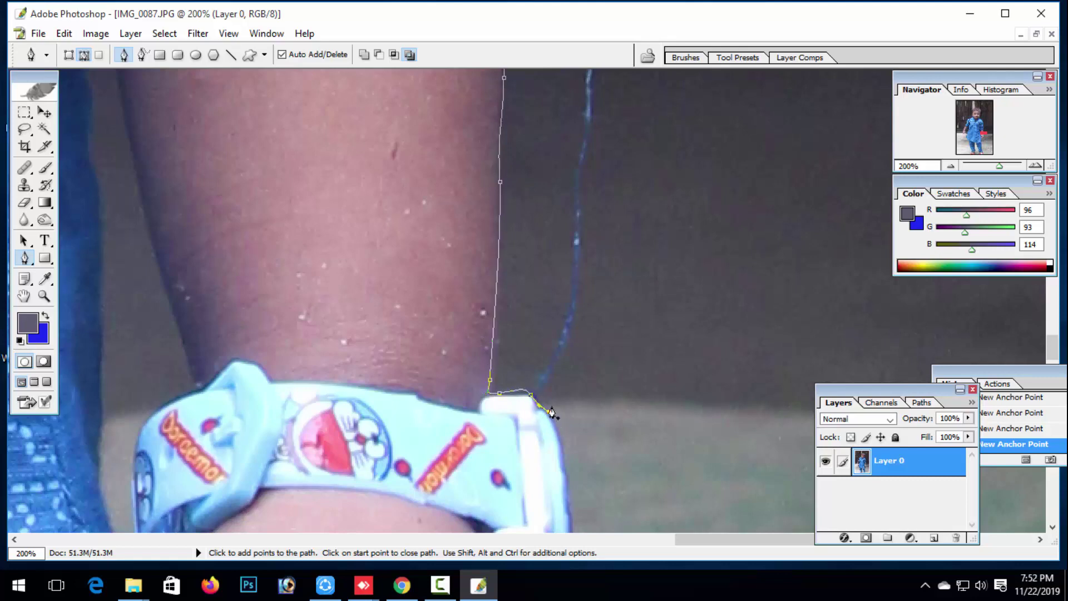
{"action": "key", "text": "z"}
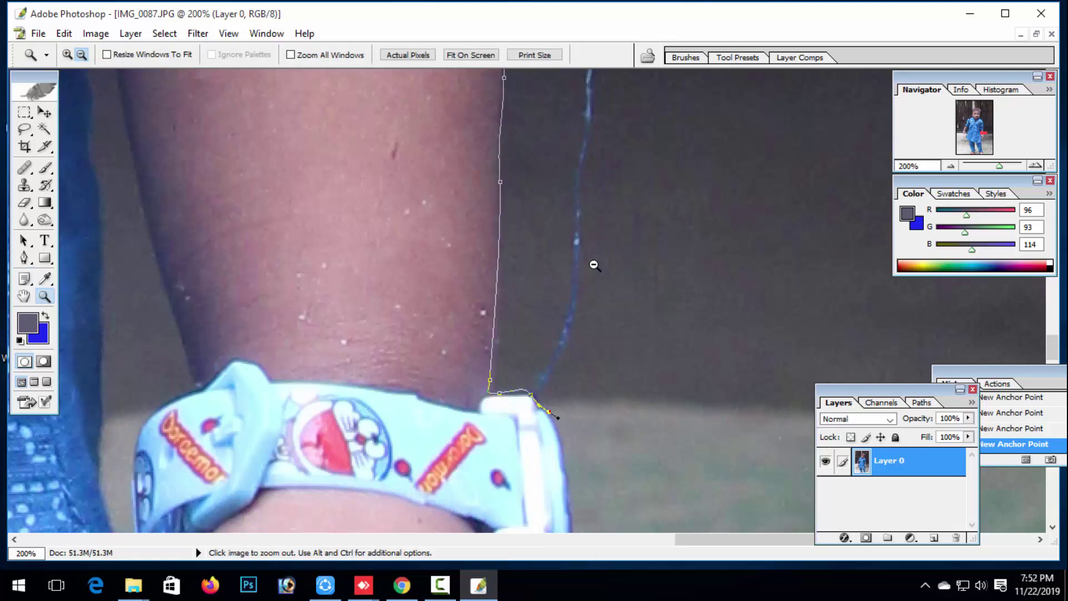
{"action": "left_click", "coordinate": [594, 265], "text": "alt"}
{"action": "left_click", "coordinate": [594, 265], "text": "alt"}
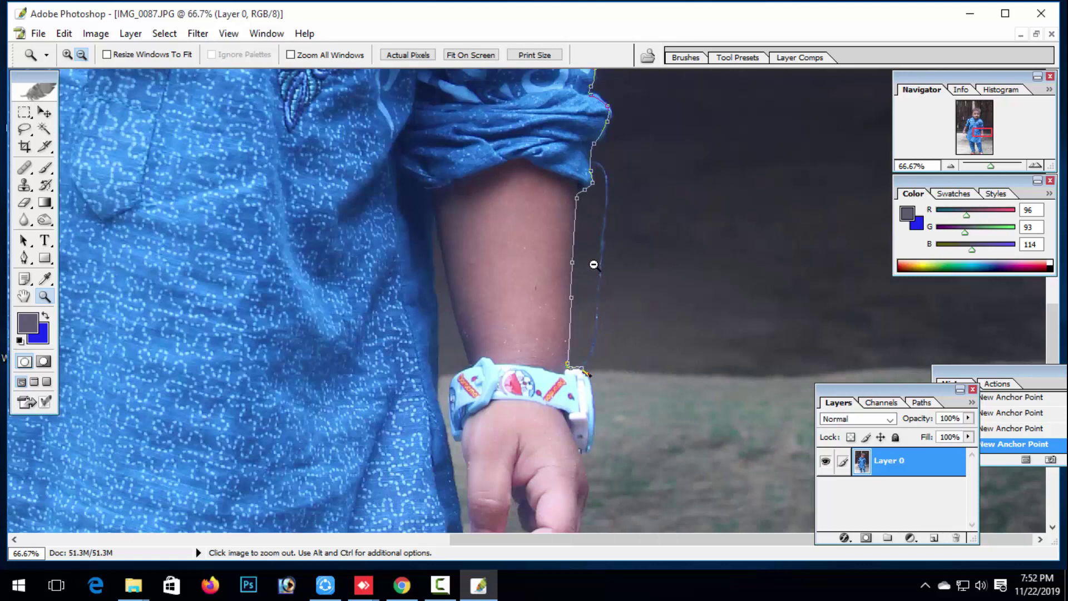
Step: Run the path from the watch across the background, past the photo's right edge, and up outside the photo to its upper corner
{"action": "left_click", "coordinate": [594, 265], "text": "alt"}
{"action": "left_click", "coordinate": [594, 265], "text": "alt"}
{"action": "left_click", "coordinate": [595, 265], "text": "alt"}
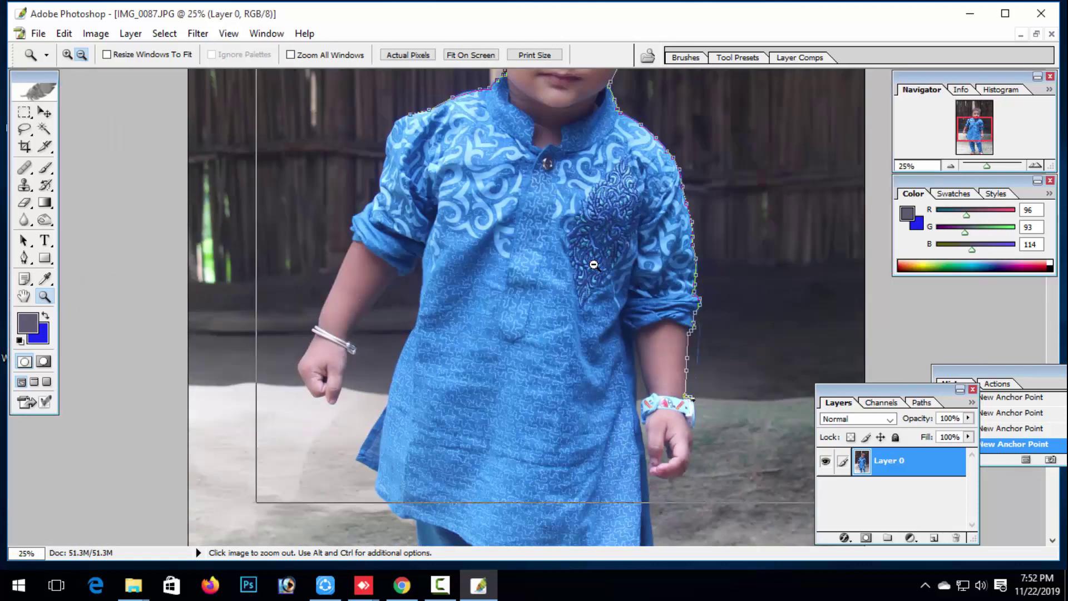
{"action": "left_click", "coordinate": [594, 266], "text": "alt"}
{"action": "left_click", "coordinate": [592, 267], "text": "alt"}
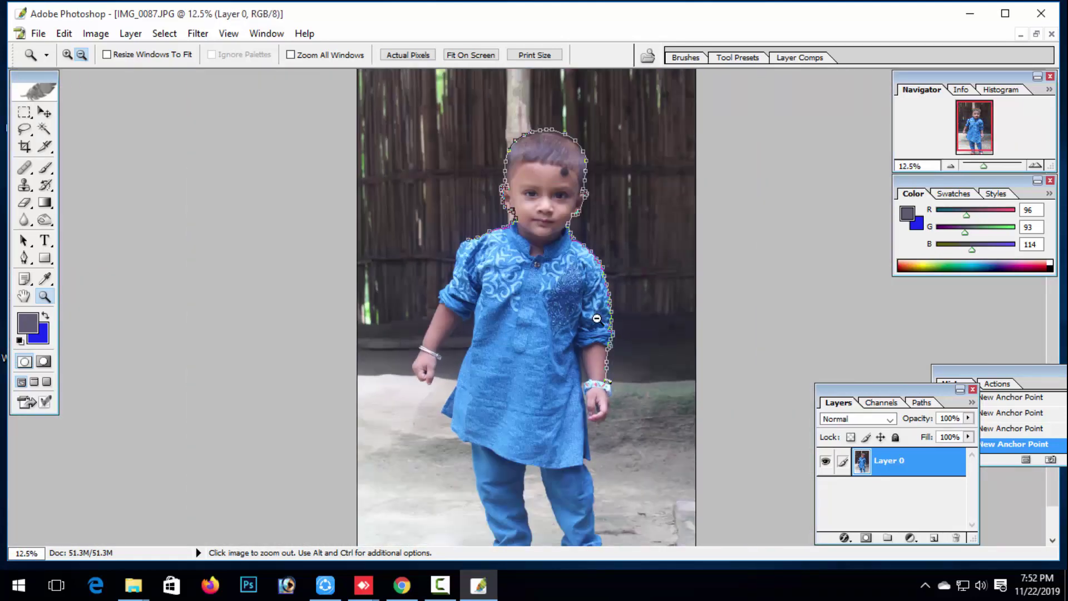
{"action": "left_click", "coordinate": [622, 312], "text": "alt"}
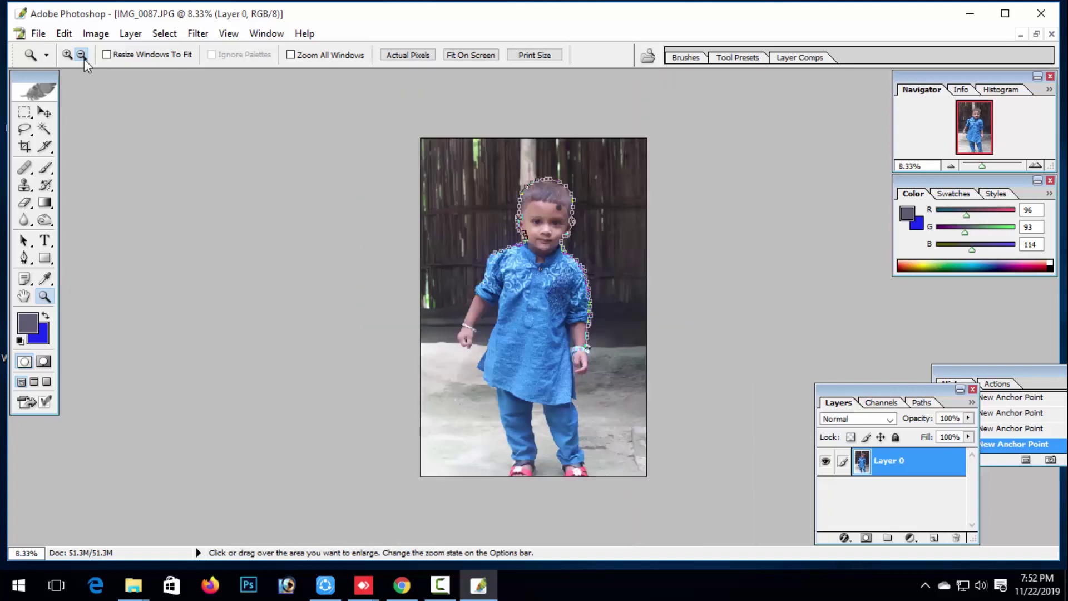
{"action": "left_click", "coordinate": [524, 253]}
{"action": "left_click", "coordinate": [511, 272]}
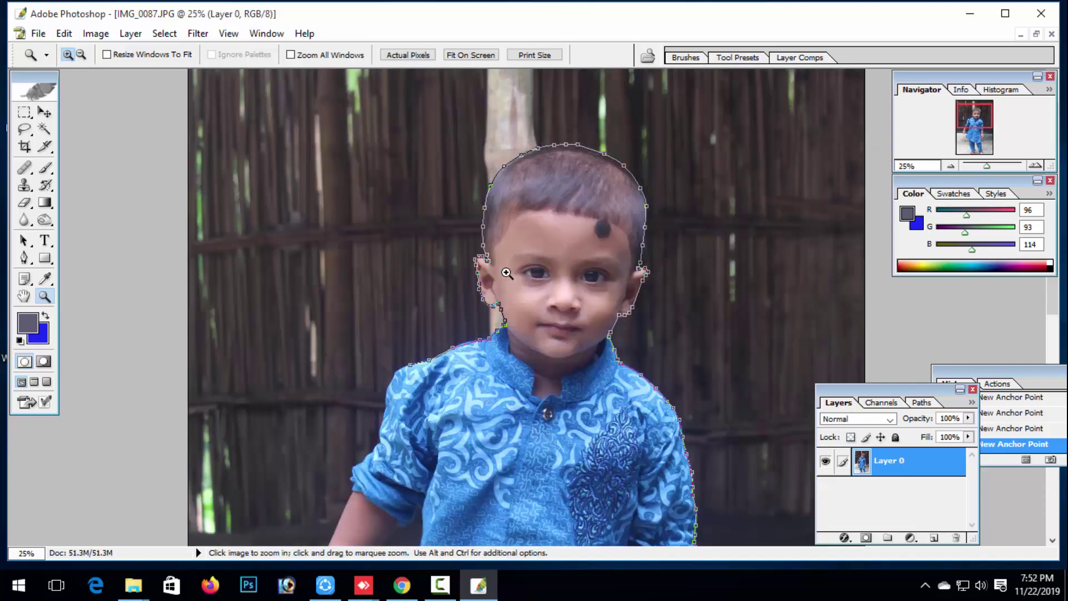
{"action": "scroll", "coordinate": [530, 312], "scroll_direction": "down", "scroll_amount": 5}
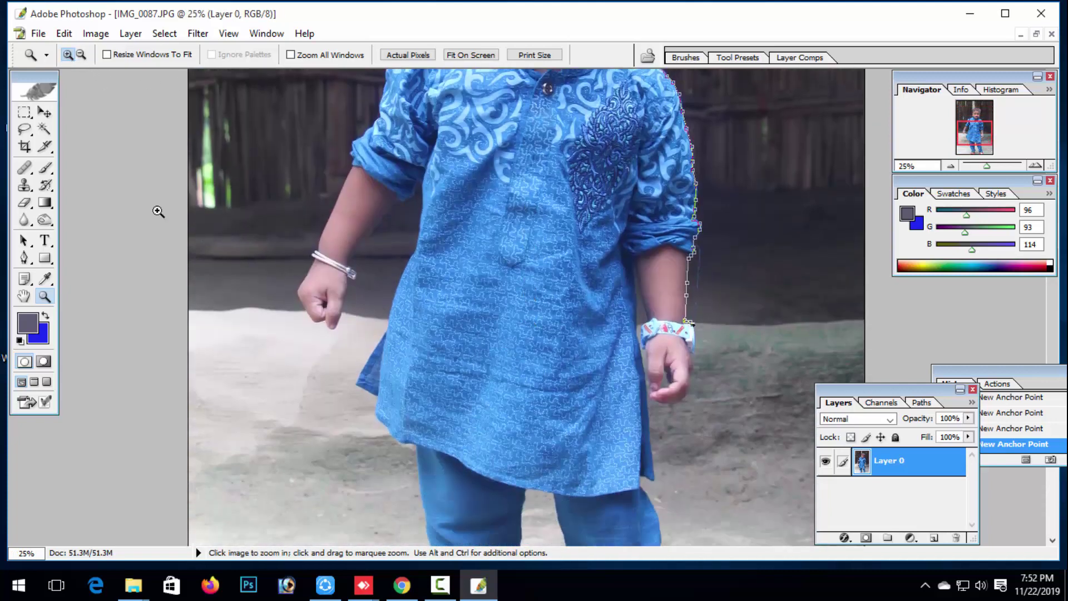
{"action": "left_click", "coordinate": [24, 257]}
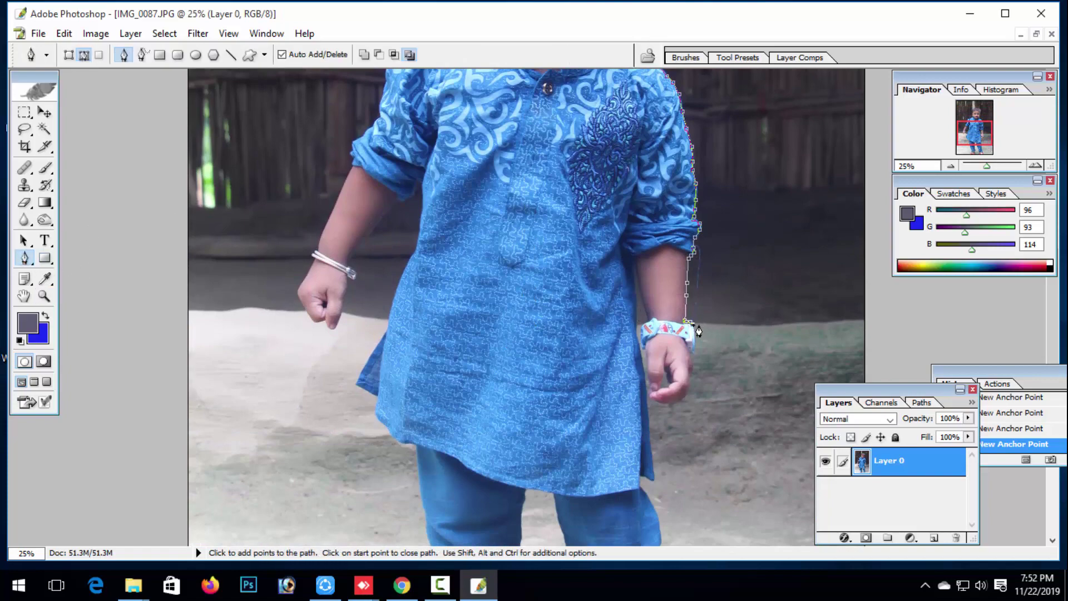
{"action": "scroll", "coordinate": [882, 311], "scroll_direction": "up", "scroll_amount": 4}
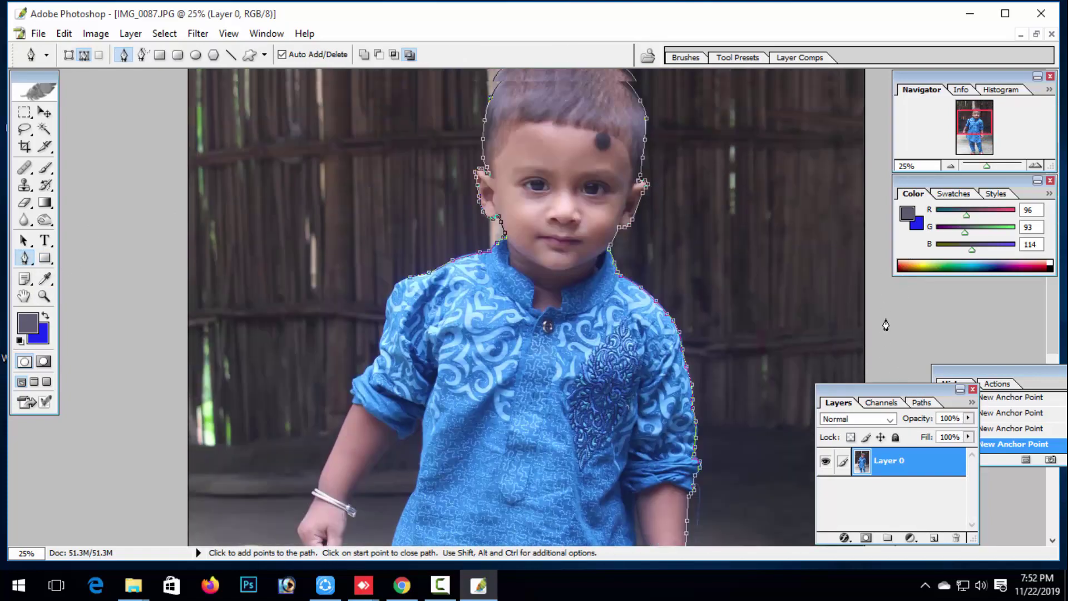
{"action": "scroll", "coordinate": [885, 325], "scroll_direction": "up", "scroll_amount": 2}
{"action": "left_click", "coordinate": [885, 146]}
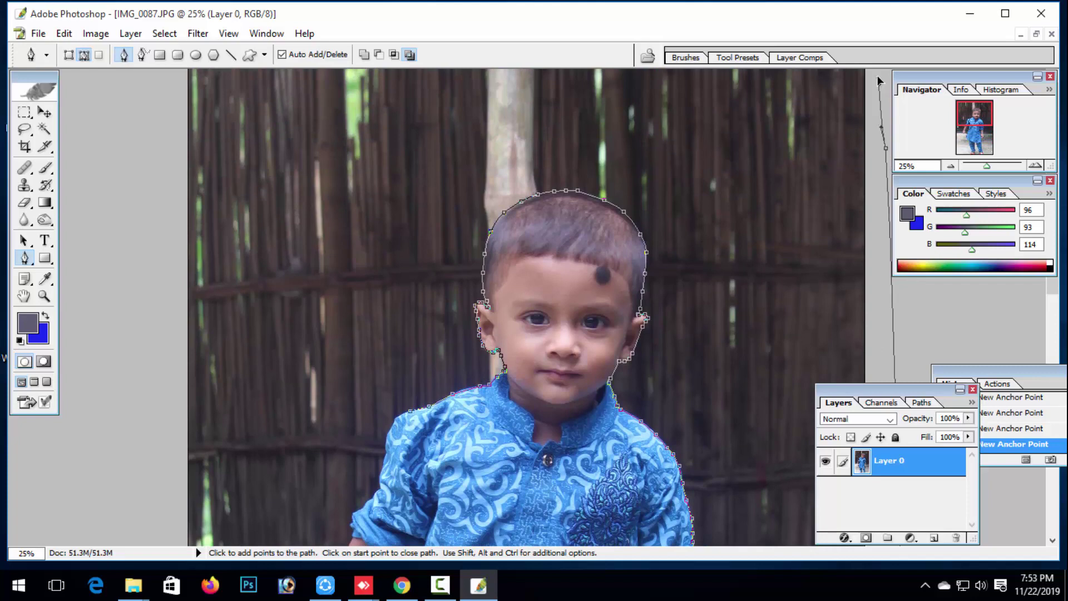
Step: Carry the path across the photo's top edge and down outside its left edge to the level of the boy's bracelet
{"action": "left_click", "coordinate": [182, 70]}
{"action": "left_click_drag", "start_coordinate": [148, 228], "coordinate": [148, 283]}
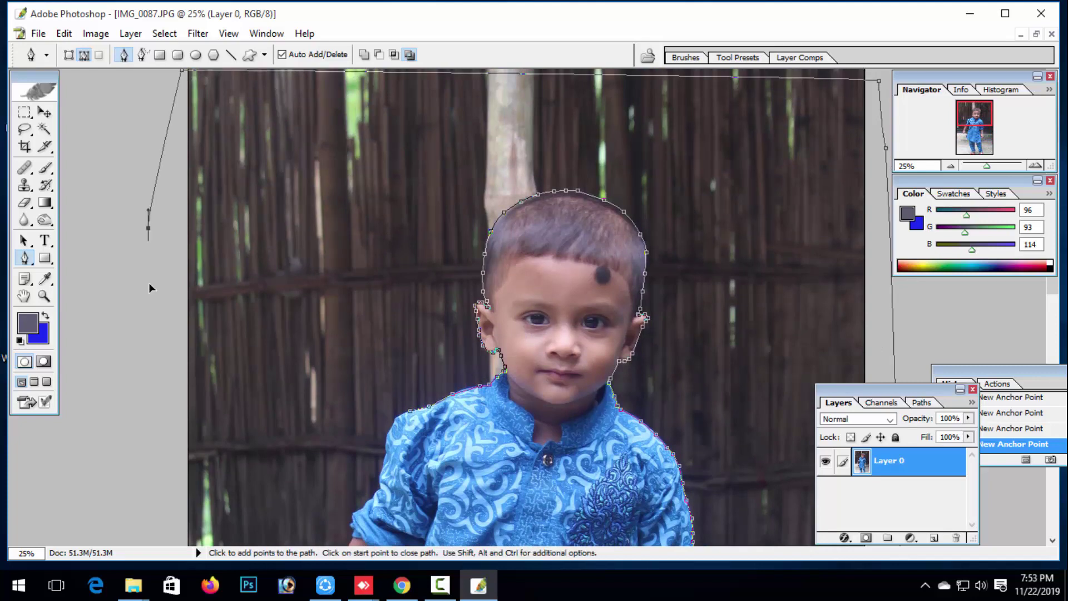
{"action": "left_click", "coordinate": [160, 387]}
{"action": "left_click", "coordinate": [144, 468]}
{"action": "left_click_drag", "start_coordinate": [147, 505], "coordinate": [152, 526]}
{"action": "scroll", "coordinate": [207, 452], "scroll_direction": "down", "scroll_amount": 4}
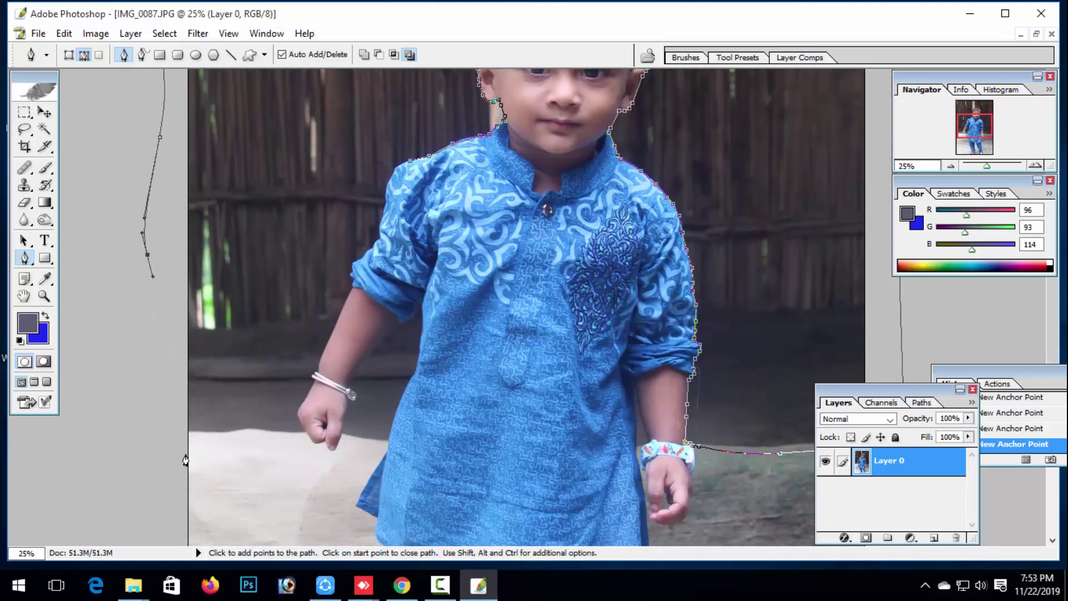
{"action": "left_click_drag", "start_coordinate": [151, 376], "coordinate": [155, 387]}
Step: Bring the path back into the photo across the background toward the knuckles of the boy's bracelet hand
{"action": "left_click_drag", "start_coordinate": [208, 445], "coordinate": [231, 435]}
{"action": "left_click_drag", "start_coordinate": [251, 423], "coordinate": [273, 413]}
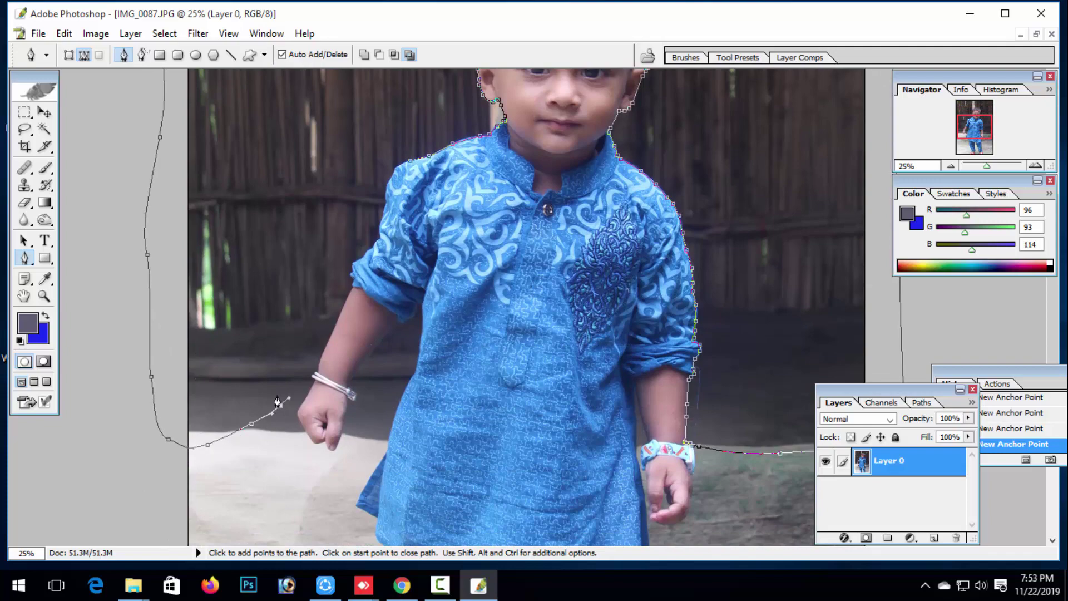
{"action": "key", "text": "z"}
{"action": "left_click", "coordinate": [265, 359]}
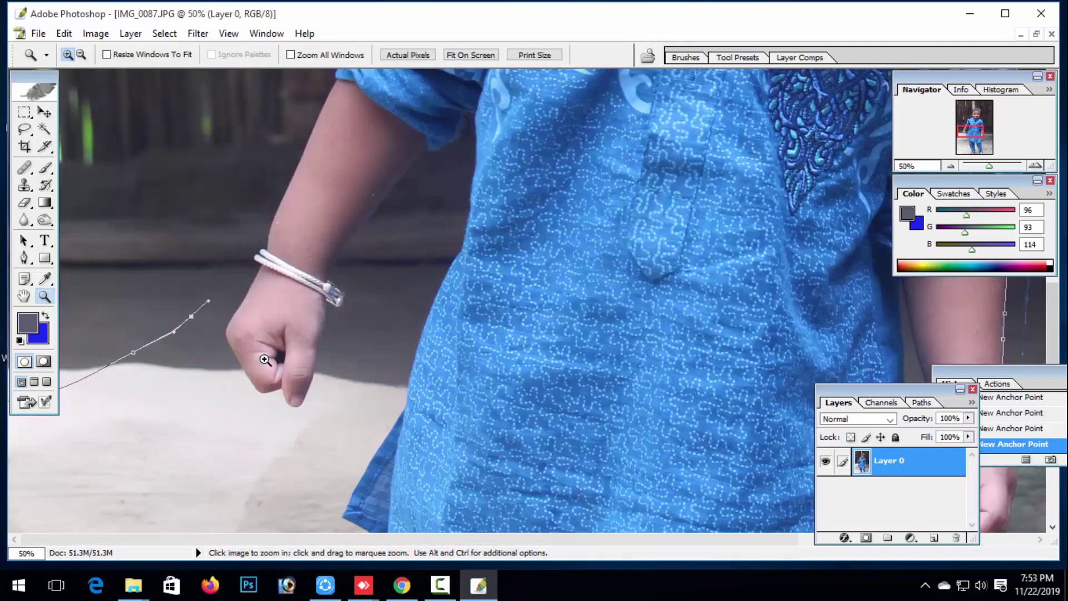
{"action": "left_click", "coordinate": [263, 358]}
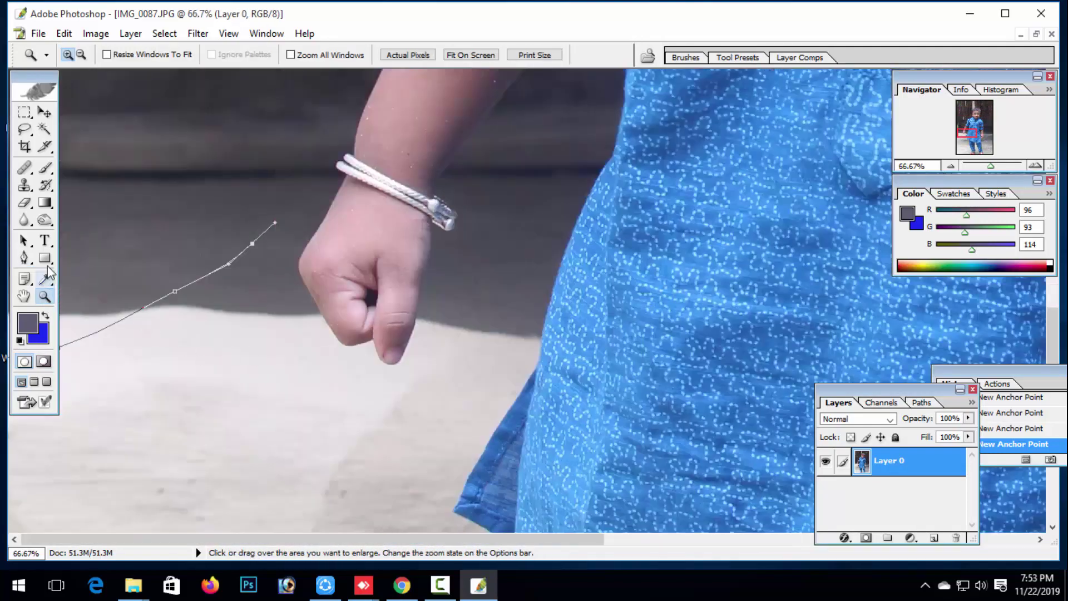
{"action": "left_click", "coordinate": [24, 258]}
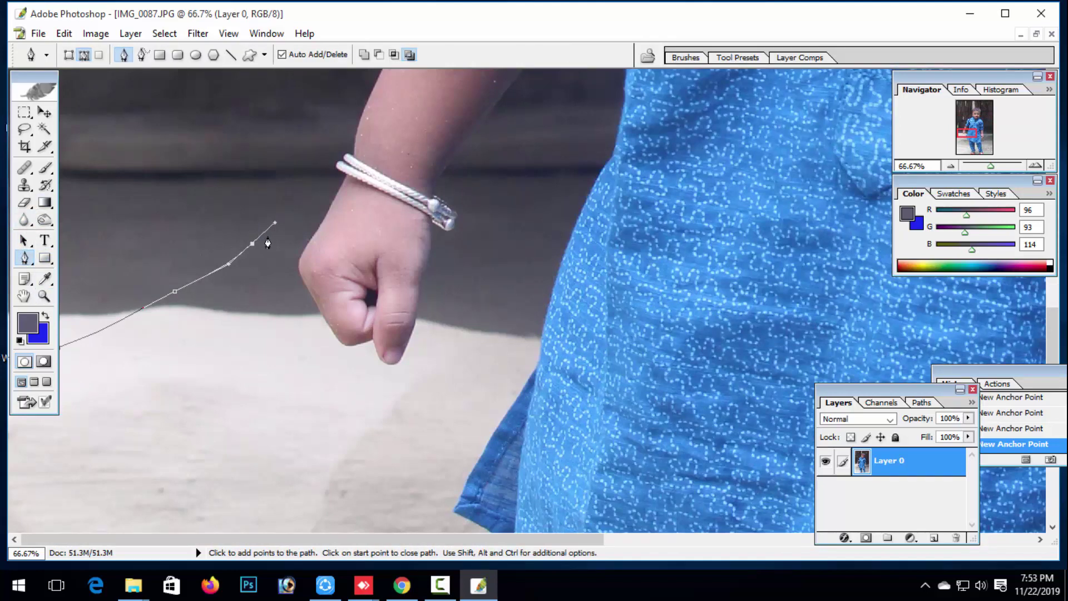
{"action": "left_click", "coordinate": [298, 253]}
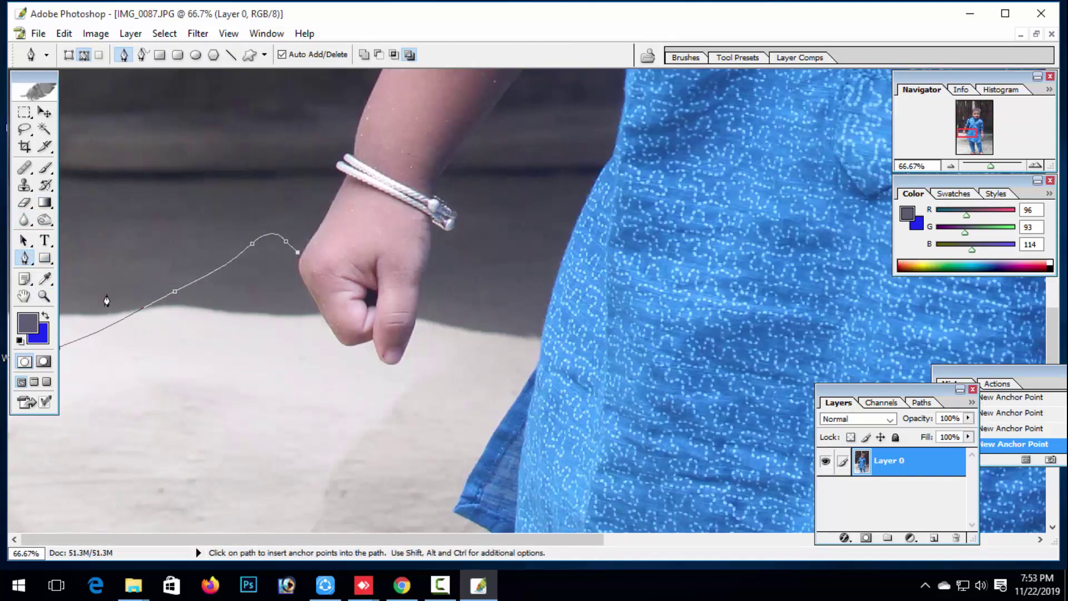
Step: Join the path to the fist, then trace the back of the hand and the protruding bracelet loops
{"action": "left_click", "coordinate": [44, 296]}
{"action": "left_click", "coordinate": [367, 281]}
{"action": "left_click", "coordinate": [367, 300]}
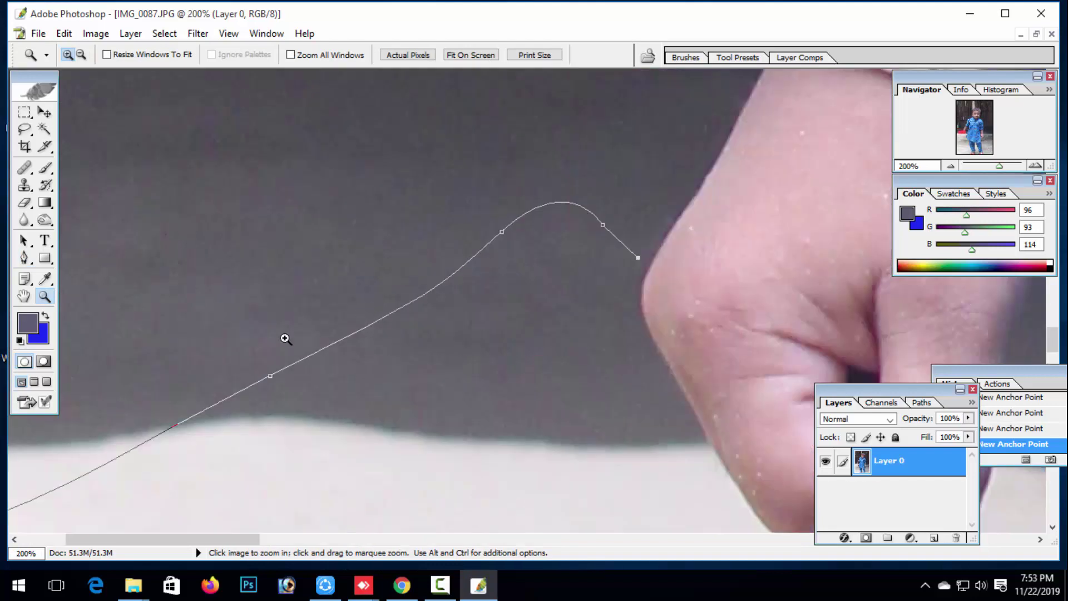
{"action": "key", "text": "h"}
{"action": "left_click_drag", "start_coordinate": [448, 319], "coordinate": [182, 373]}
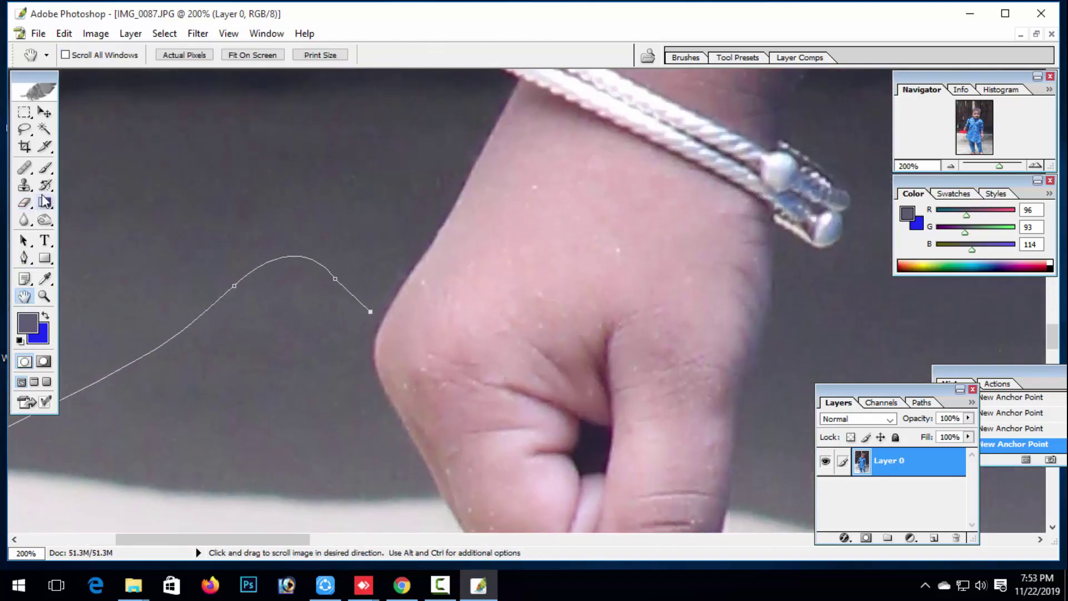
{"action": "left_click", "coordinate": [24, 258]}
{"action": "left_click", "coordinate": [382, 315]}
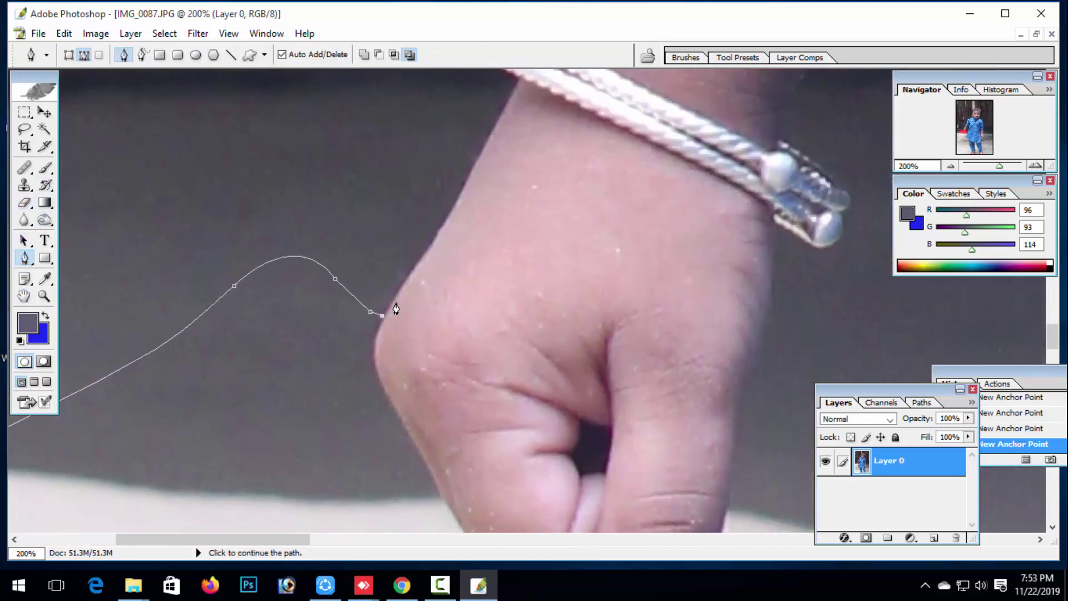
{"action": "left_click_drag", "start_coordinate": [414, 269], "coordinate": [424, 258]}
{"action": "left_click_drag", "start_coordinate": [456, 203], "coordinate": [513, 200]}
{"action": "scroll", "coordinate": [479, 208], "scroll_direction": "up", "scroll_amount": 3}
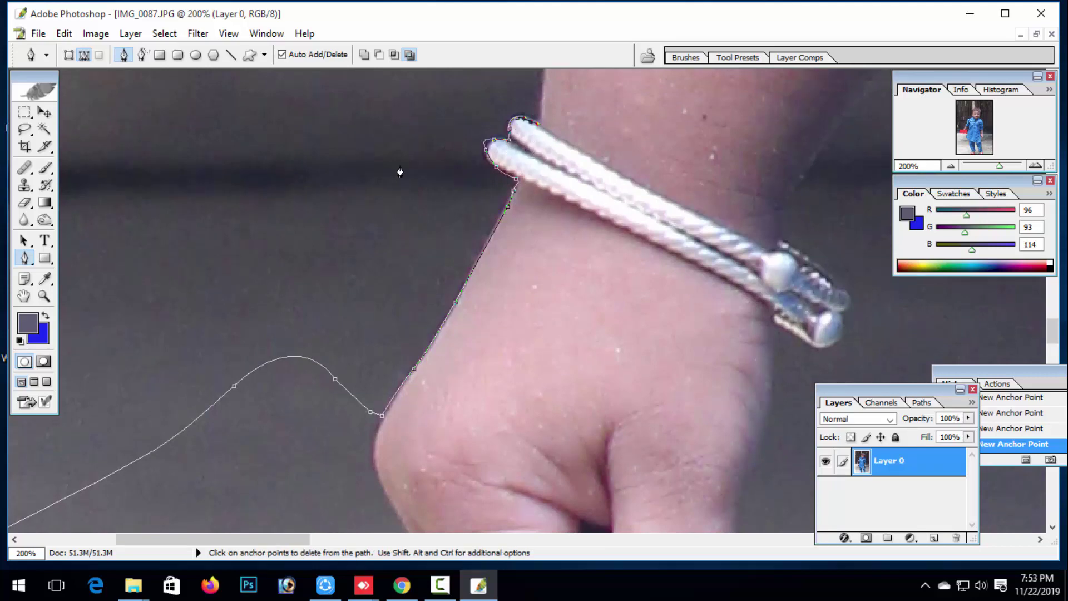
Step: Trace the path up the outer edge of the forearm, starting just above the bracelet
{"action": "scroll", "coordinate": [442, 214], "scroll_direction": "up", "scroll_amount": 2}
{"action": "key", "text": "space"}
{"action": "left_click_drag", "start_coordinate": [334, 286], "coordinate": [199, 389]}
{"action": "left_click_drag", "start_coordinate": [419, 183], "coordinate": [329, 306]}
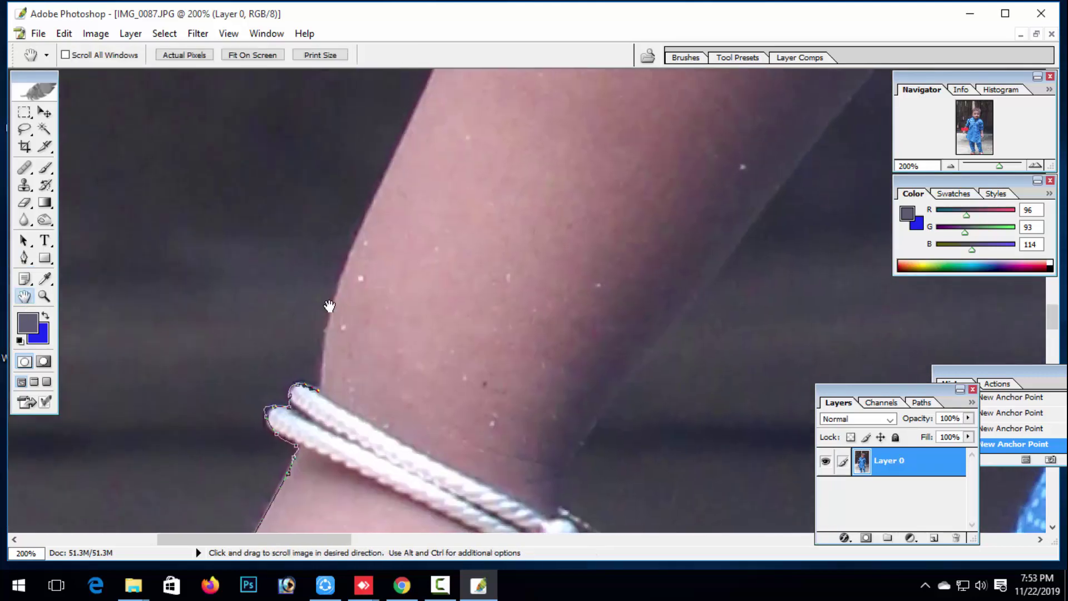
{"action": "left_click", "coordinate": [24, 258]}
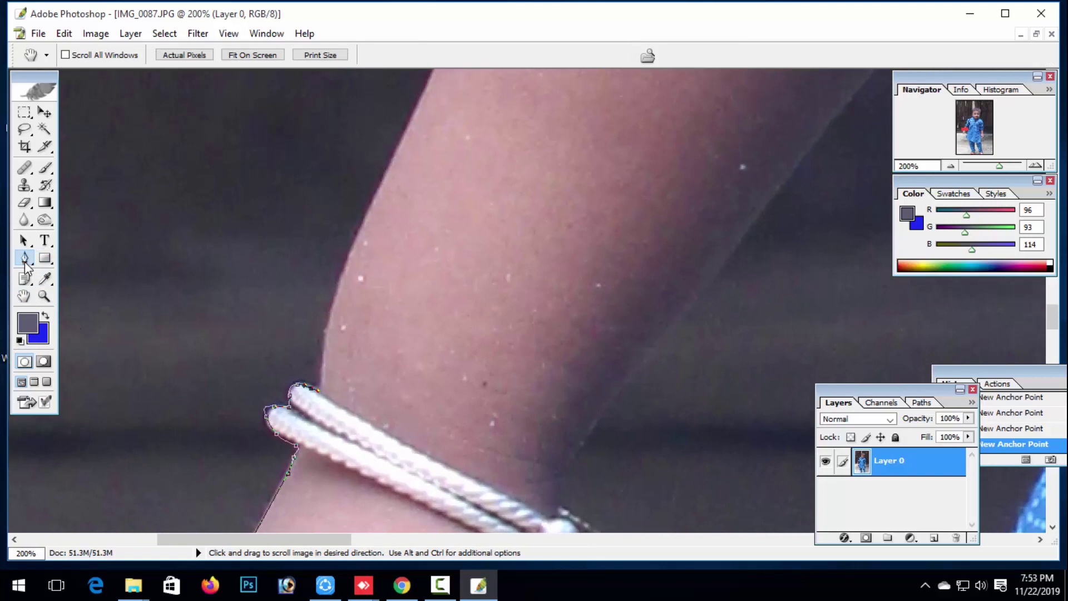
{"action": "left_click", "coordinate": [318, 390]}
{"action": "left_click_drag", "start_coordinate": [347, 255], "coordinate": [361, 227]}
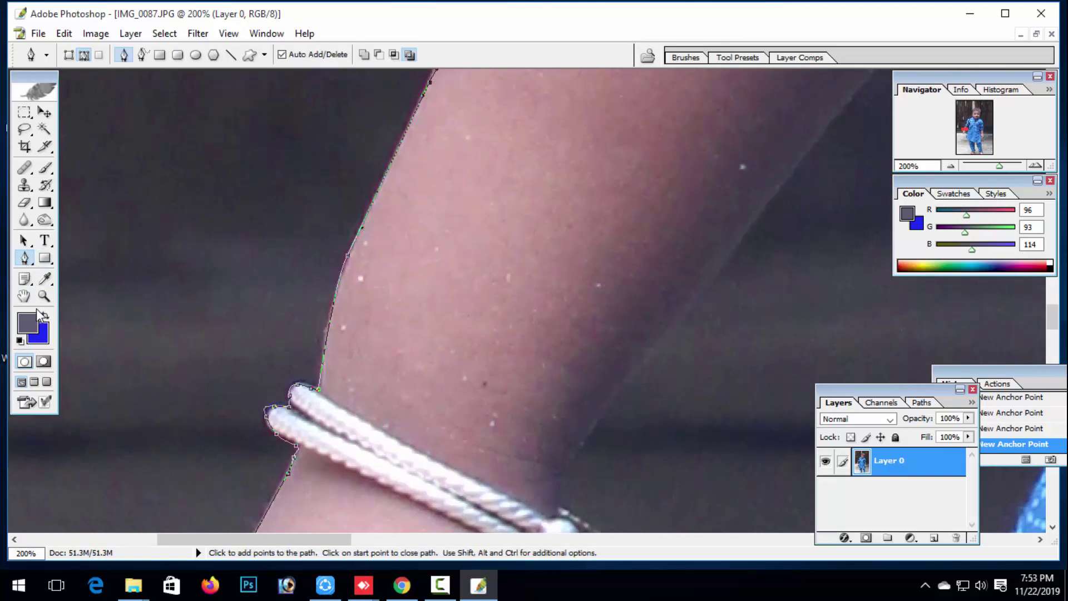
Step: Extend the path along the upper part of the forearm toward the rolled sleeve cuff
{"action": "left_click", "coordinate": [25, 296]}
{"action": "left_click_drag", "start_coordinate": [496, 148], "coordinate": [537, 351]}
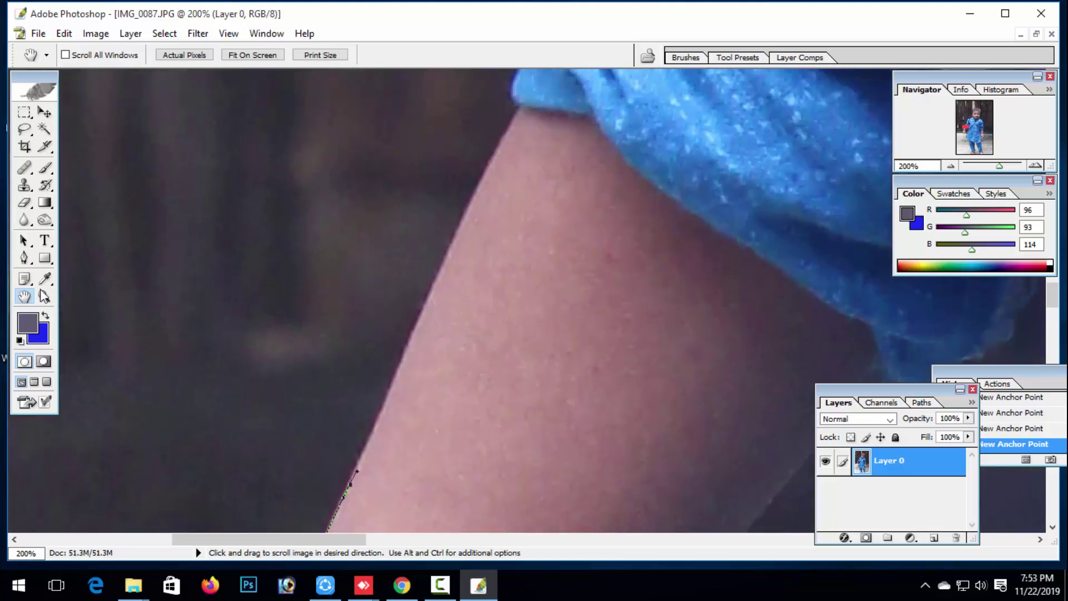
{"action": "left_click", "coordinate": [25, 257]}
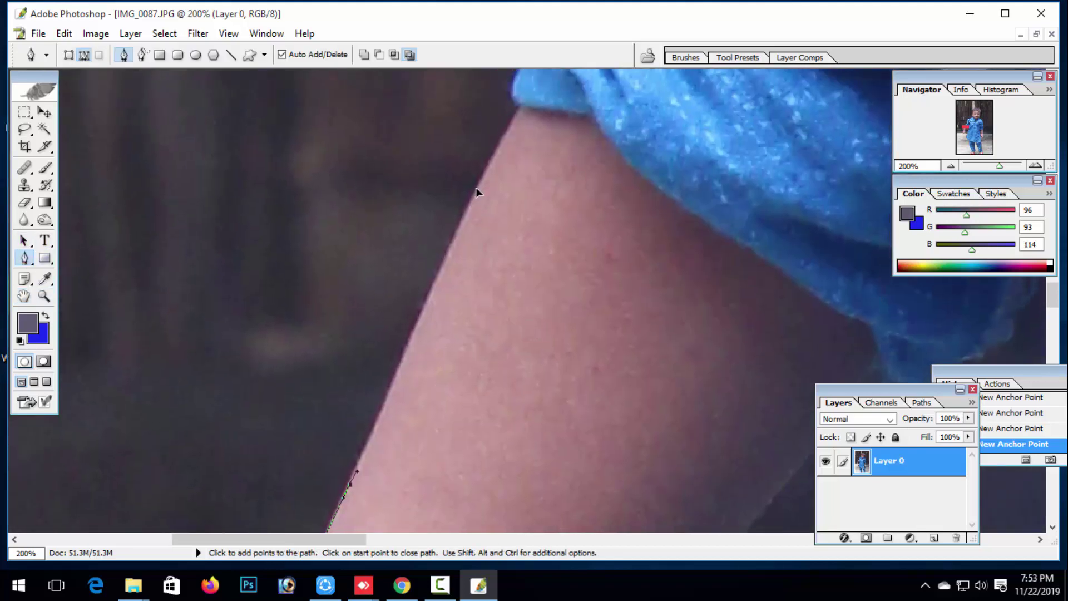
{"action": "left_click_drag", "start_coordinate": [473, 193], "coordinate": [495, 151]}
Step: Trace the path from the forearm around the lower folds of the rolled sleeve cuff
{"action": "left_click", "coordinate": [24, 295]}
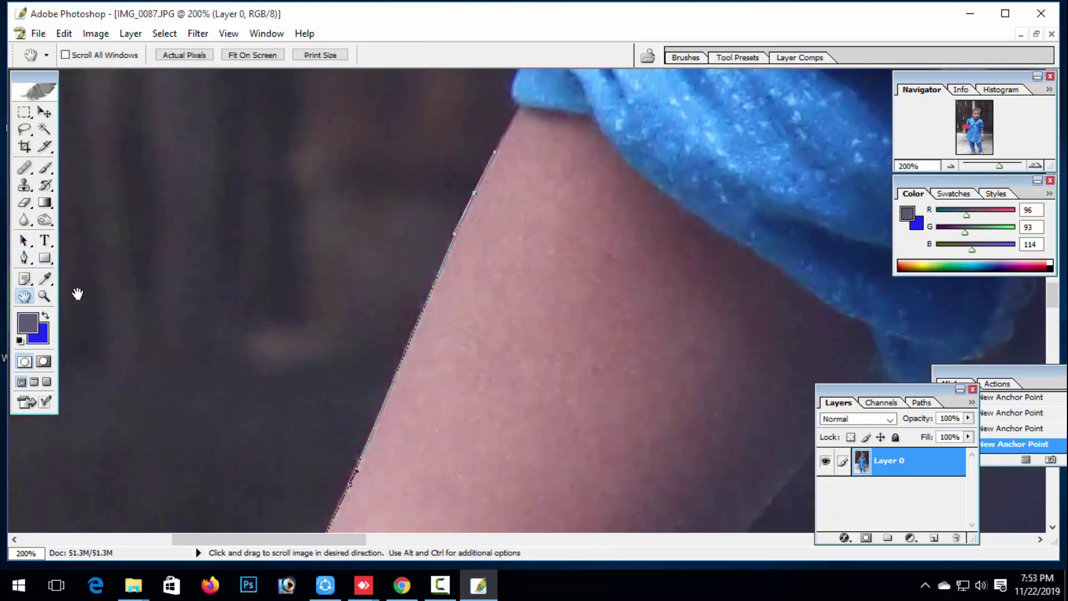
{"action": "left_click_drag", "start_coordinate": [372, 119], "coordinate": [341, 297]}
{"action": "left_click", "coordinate": [24, 257]}
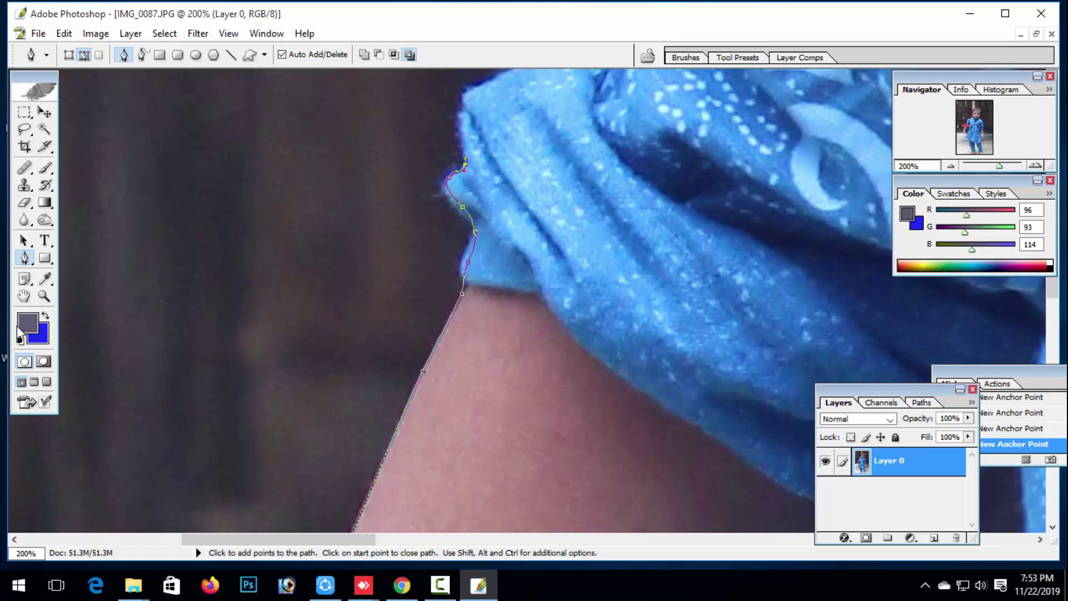
Step: Carry the path around the cuff's upper corner and along the folded fabric to the base of the sleeve
{"action": "left_click", "coordinate": [24, 296]}
{"action": "left_click_drag", "start_coordinate": [322, 231], "coordinate": [401, 349]}
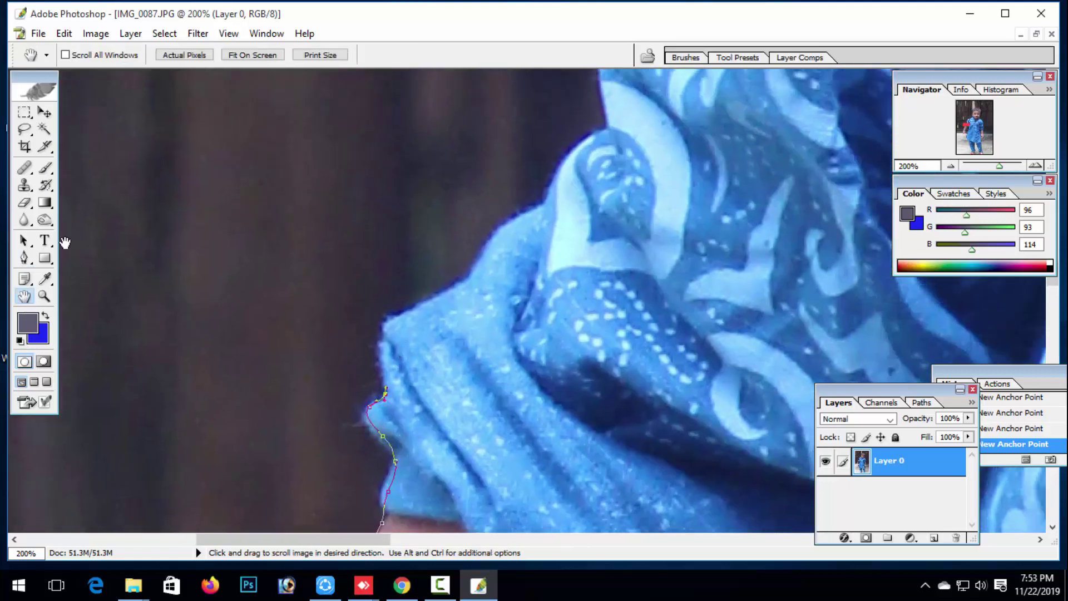
{"action": "left_click", "coordinate": [24, 257]}
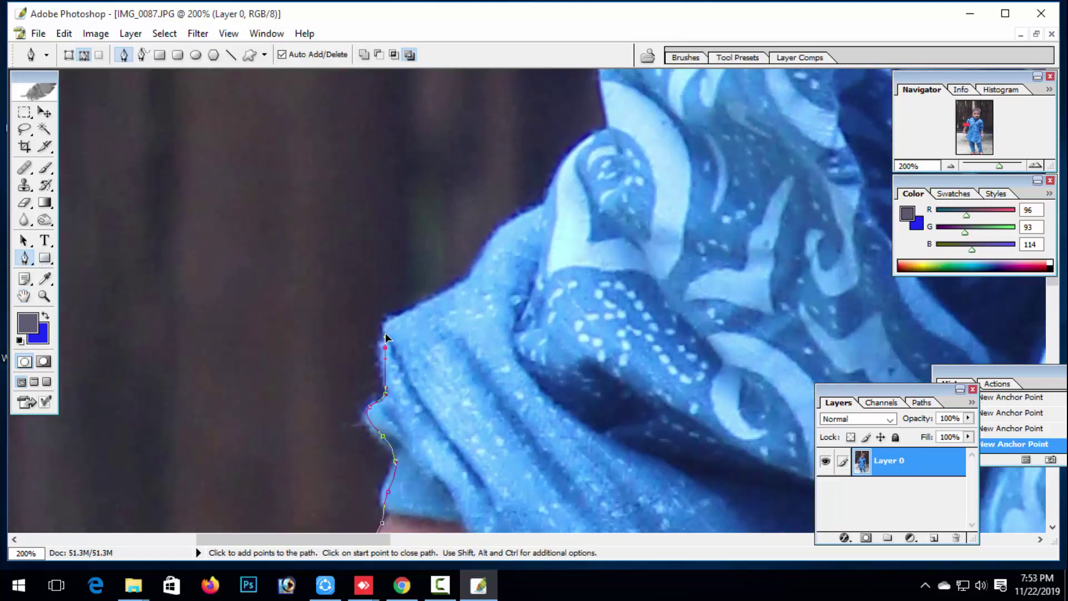
{"action": "left_click_drag", "start_coordinate": [409, 310], "coordinate": [481, 264]}
{"action": "left_click_drag", "start_coordinate": [525, 189], "coordinate": [583, 244]}
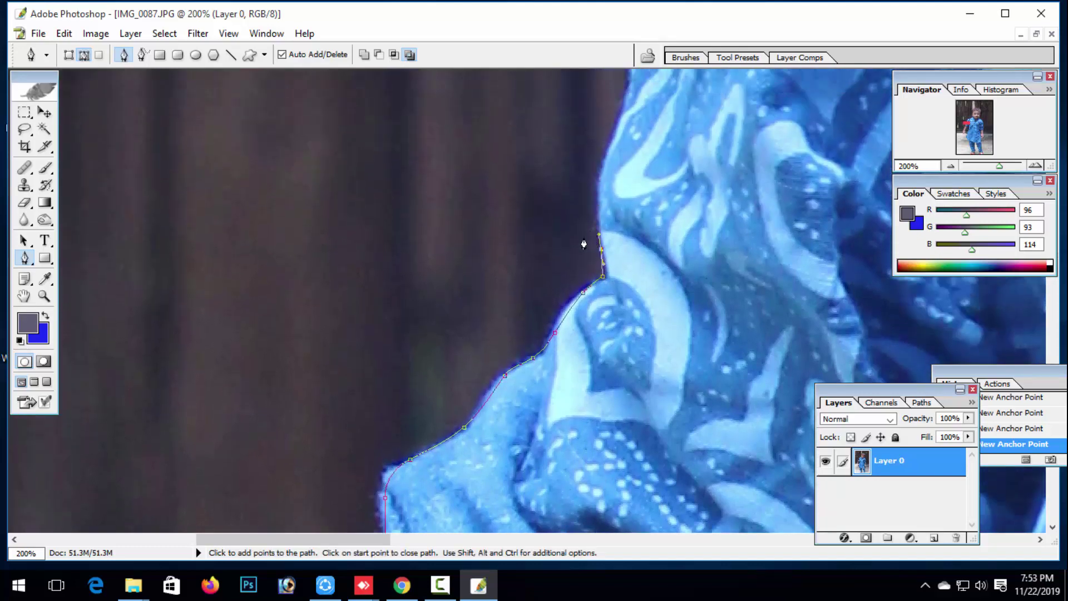
Step: Extend the path up the outer edge of the sleeve to the crease below the shoulder
{"action": "left_click", "coordinate": [23, 295]}
{"action": "left_click_drag", "start_coordinate": [389, 100], "coordinate": [203, 353]}
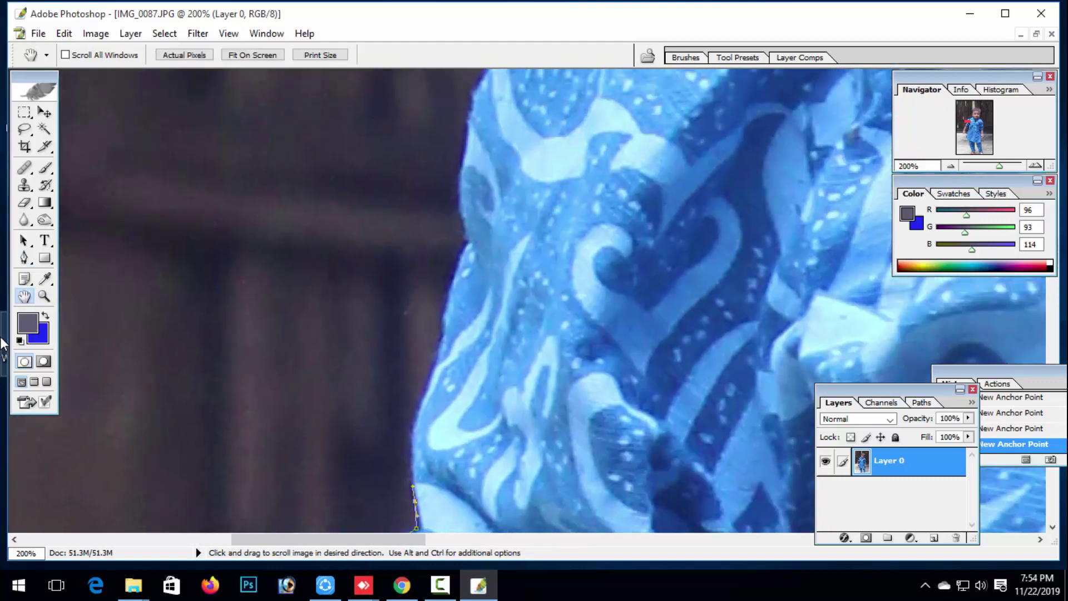
{"action": "left_click", "coordinate": [23, 257]}
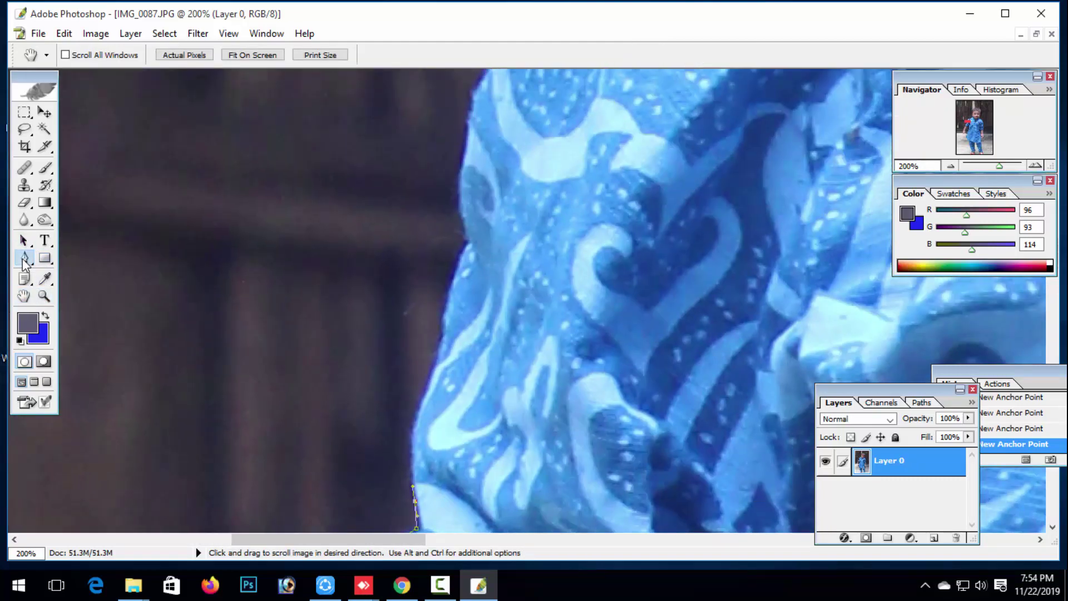
{"action": "left_click_drag", "start_coordinate": [421, 399], "coordinate": [439, 348]}
{"action": "left_click_drag", "start_coordinate": [452, 284], "coordinate": [461, 270]}
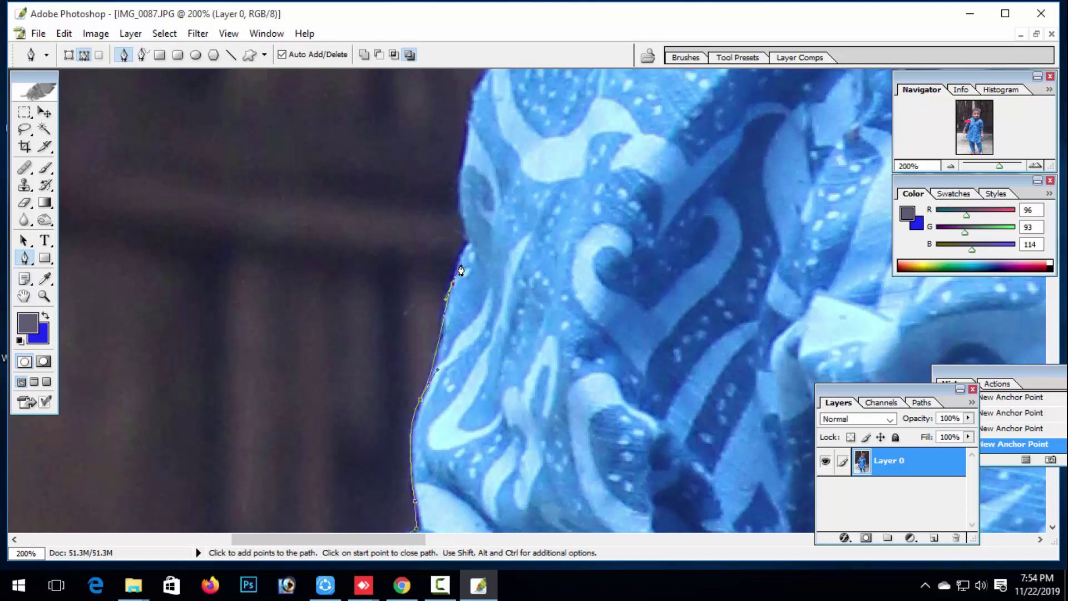
Step: Trace the path around the rounded outer edge of the shoulder
{"action": "left_click", "coordinate": [23, 296]}
{"action": "left_click_drag", "start_coordinate": [300, 233], "coordinate": [183, 339]}
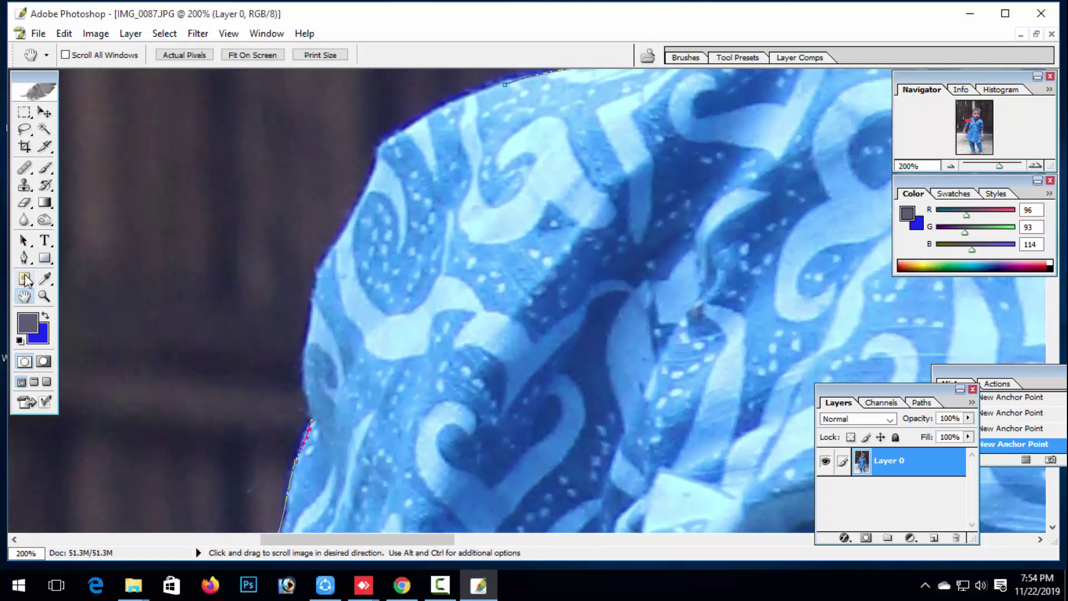
{"action": "left_click", "coordinate": [24, 257]}
{"action": "left_click", "coordinate": [312, 316]}
{"action": "left_click", "coordinate": [345, 233]}
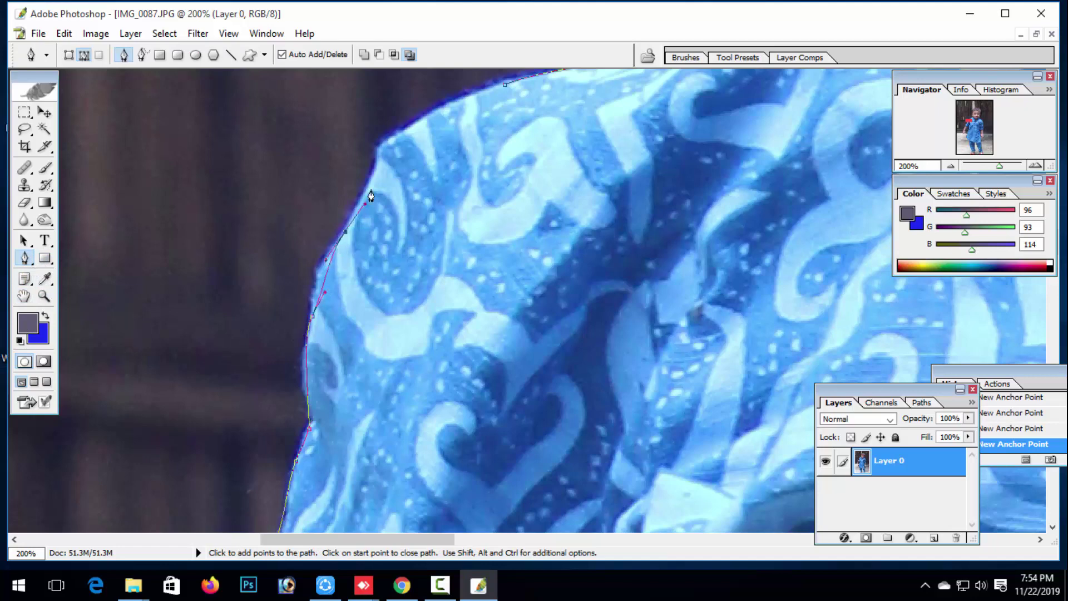
{"action": "left_click", "coordinate": [368, 172]}
{"action": "left_click", "coordinate": [409, 125]}
Step: Close the path at its starting anchor on the shoulder and convert it to a selection
{"action": "scroll", "coordinate": [430, 174], "scroll_direction": "up", "scroll_amount": 2}
{"action": "left_click", "coordinate": [504, 122]}
{"action": "key", "text": "ctrl+Return"}
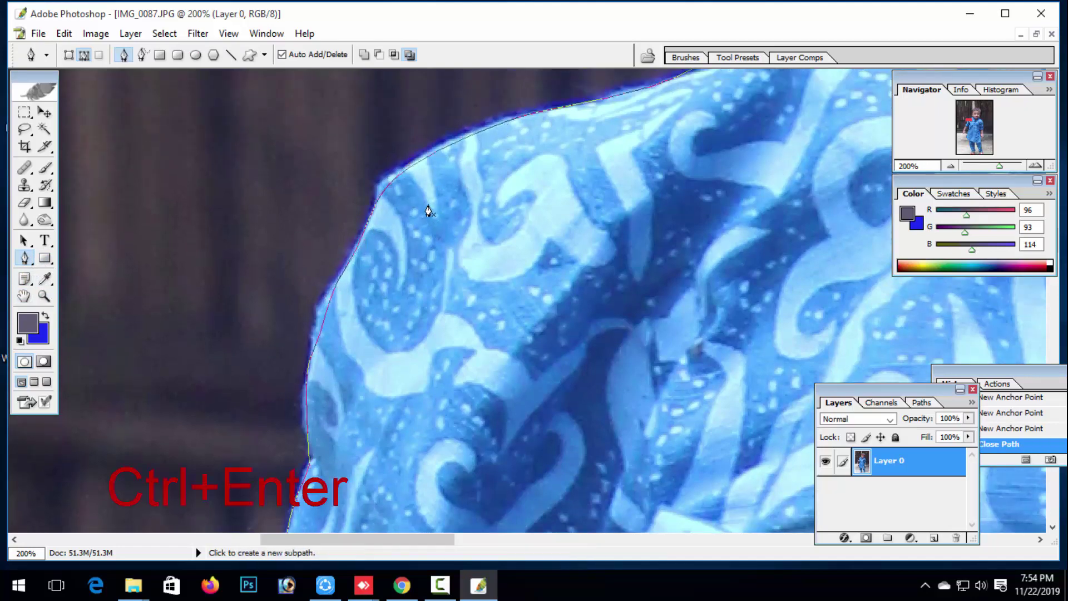
Step: Delete the selected background around the boy's head and upper body and deselect the area
{"action": "key", "text": "Delete"}
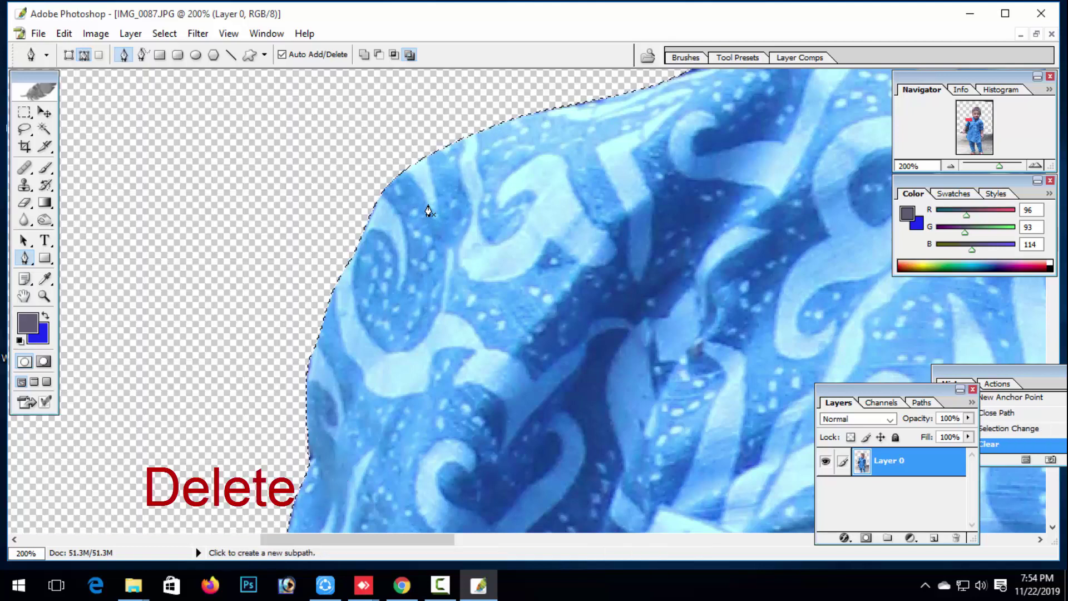
{"action": "key", "text": "z"}
{"action": "left_click", "coordinate": [440, 298]}
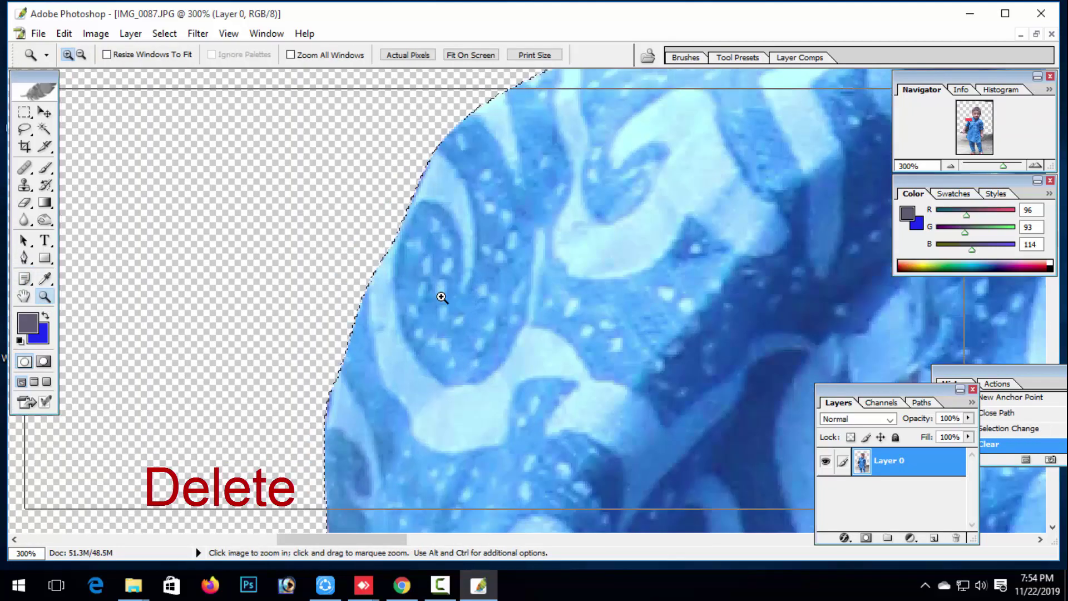
{"action": "left_click", "coordinate": [441, 298]}
{"action": "left_click", "coordinate": [167, 122]}
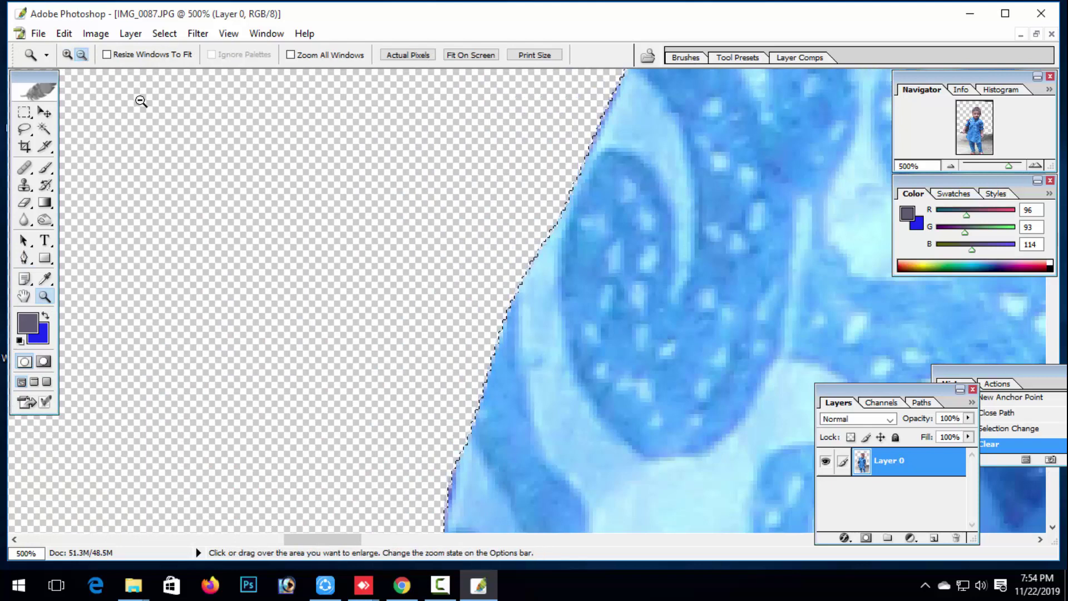
{"action": "left_click", "coordinate": [384, 191], "text": "alt"}
{"action": "left_click", "coordinate": [385, 192], "text": "alt"}
{"action": "left_click", "coordinate": [386, 192], "text": "alt"}
{"action": "left_click", "coordinate": [387, 193], "text": "alt"}
{"action": "left_click", "coordinate": [387, 193], "text": "alt"}
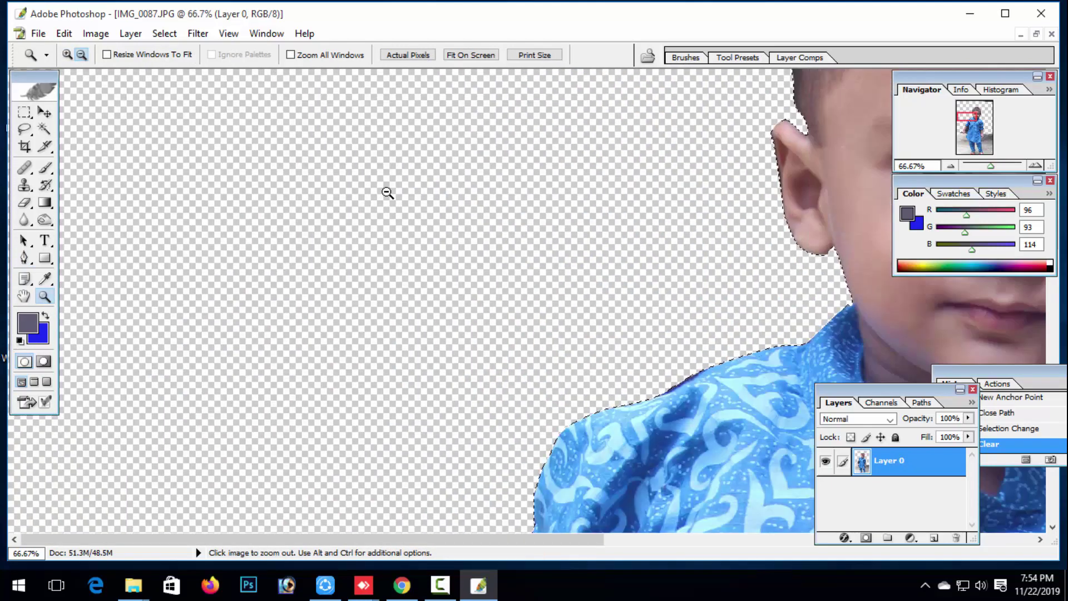
{"action": "left_click", "coordinate": [415, 222]}
{"action": "left_click", "coordinate": [414, 222]}
{"action": "left_click", "coordinate": [413, 221]}
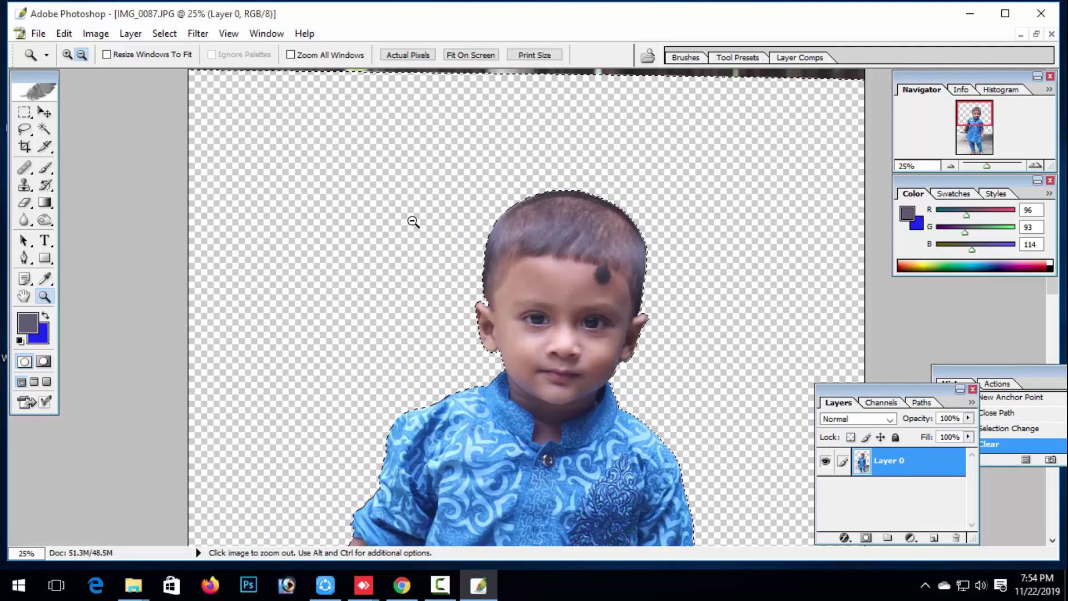
{"action": "scroll", "coordinate": [414, 221], "scroll_direction": "down", "scroll_amount": 10}
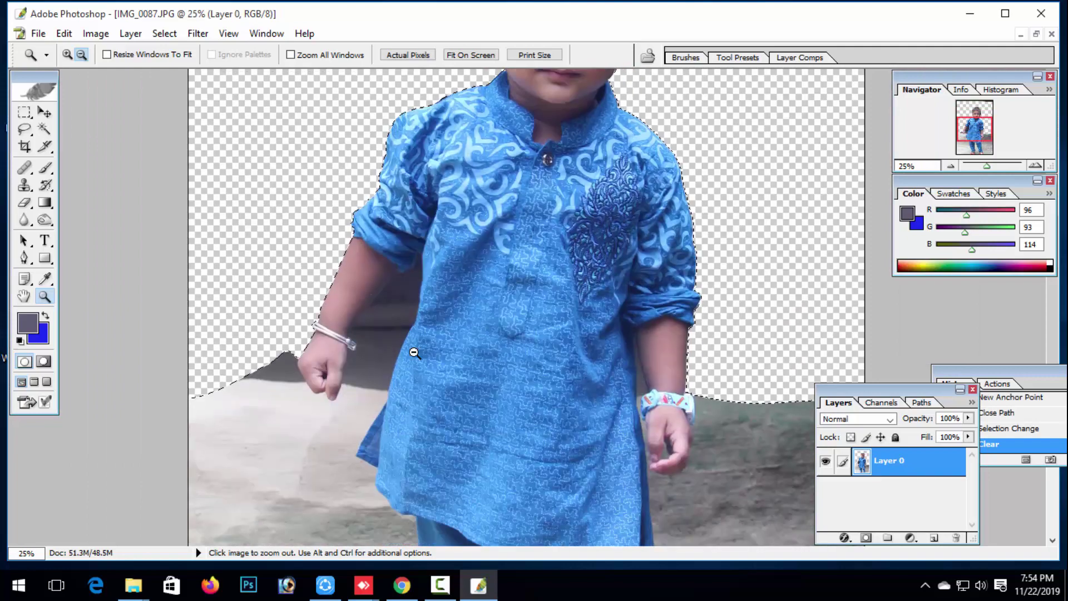
{"action": "scroll", "coordinate": [404, 358], "scroll_direction": "down", "scroll_amount": 2}
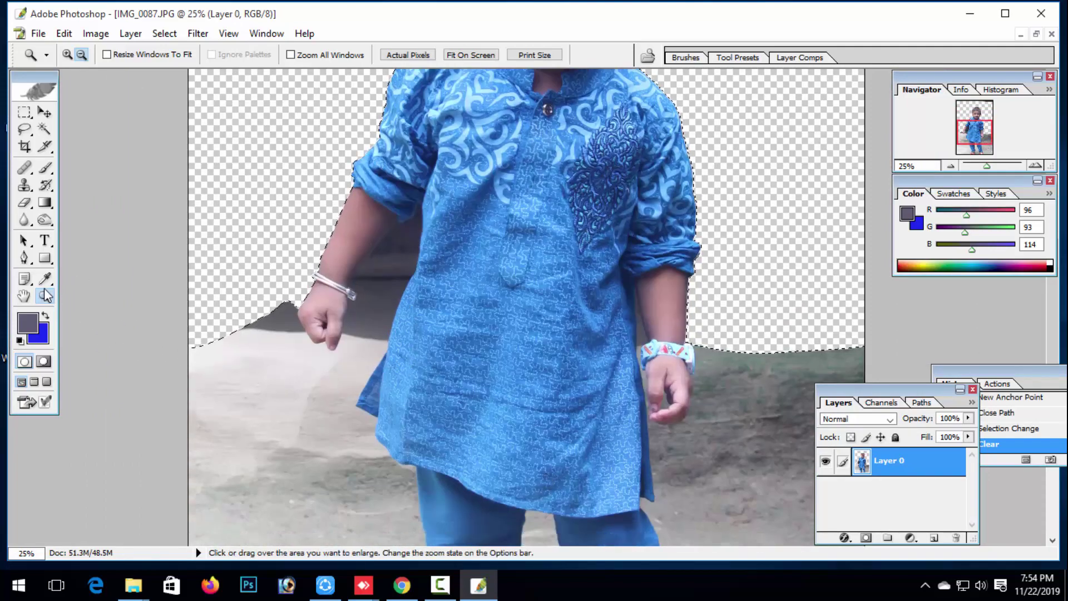
{"action": "key", "text": "ctrl+d"}
Step: Examine the whole cut-out and the background left around the arms, tunic and legs
{"action": "left_click", "coordinate": [423, 308], "text": "alt"}
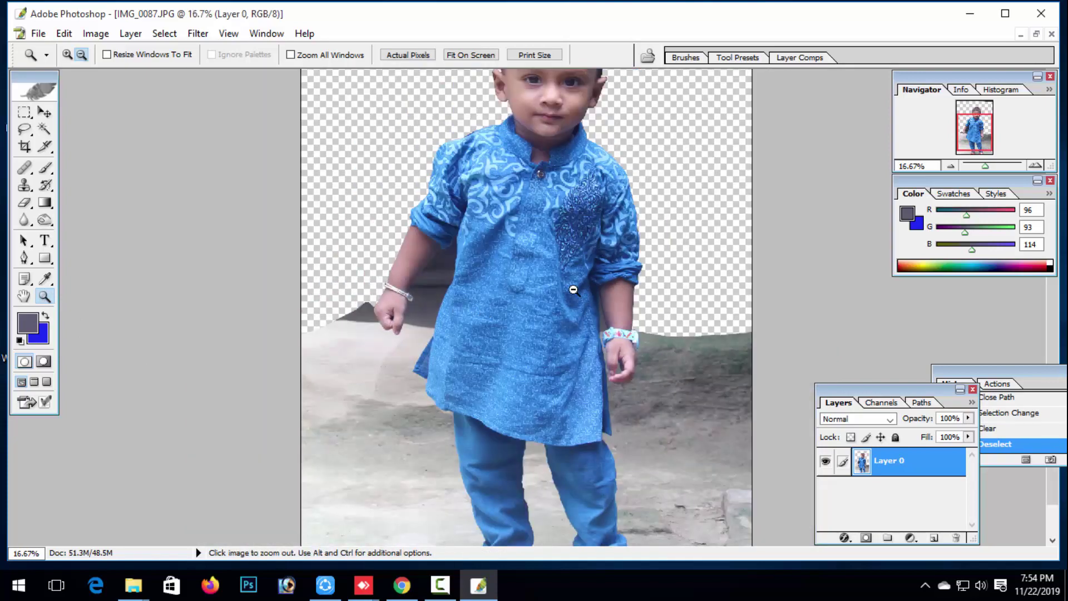
{"action": "left_click", "coordinate": [527, 289], "text": "alt"}
{"action": "left_click", "coordinate": [527, 288], "text": "alt"}
{"action": "left_click", "coordinate": [603, 297], "text": "alt"}
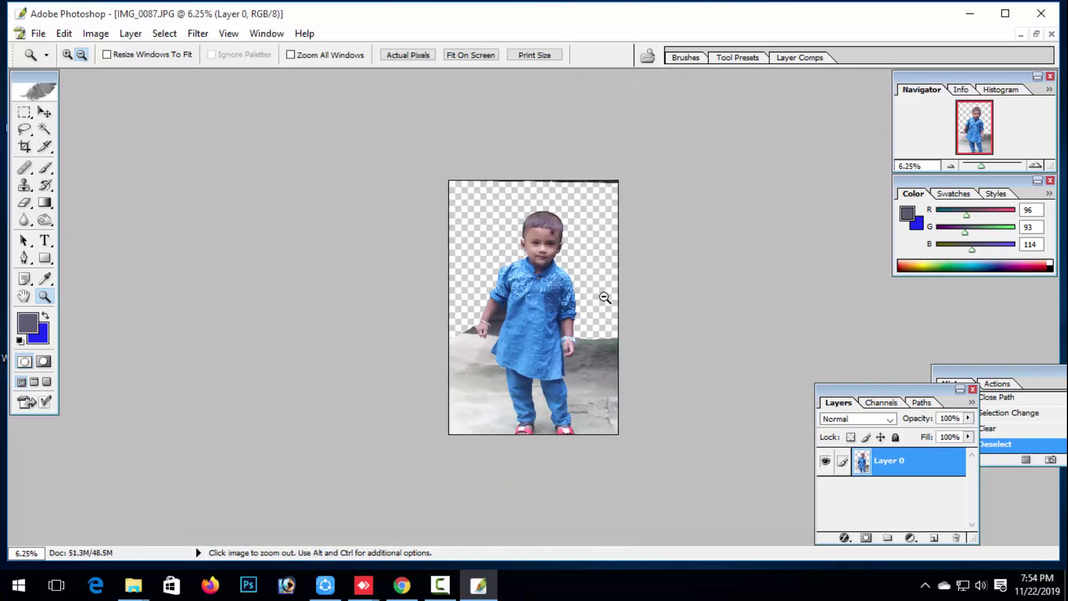
{"action": "left_click", "coordinate": [451, 282]}
{"action": "left_click", "coordinate": [454, 283]}
{"action": "left_click", "coordinate": [454, 283]}
{"action": "left_click", "coordinate": [453, 282]}
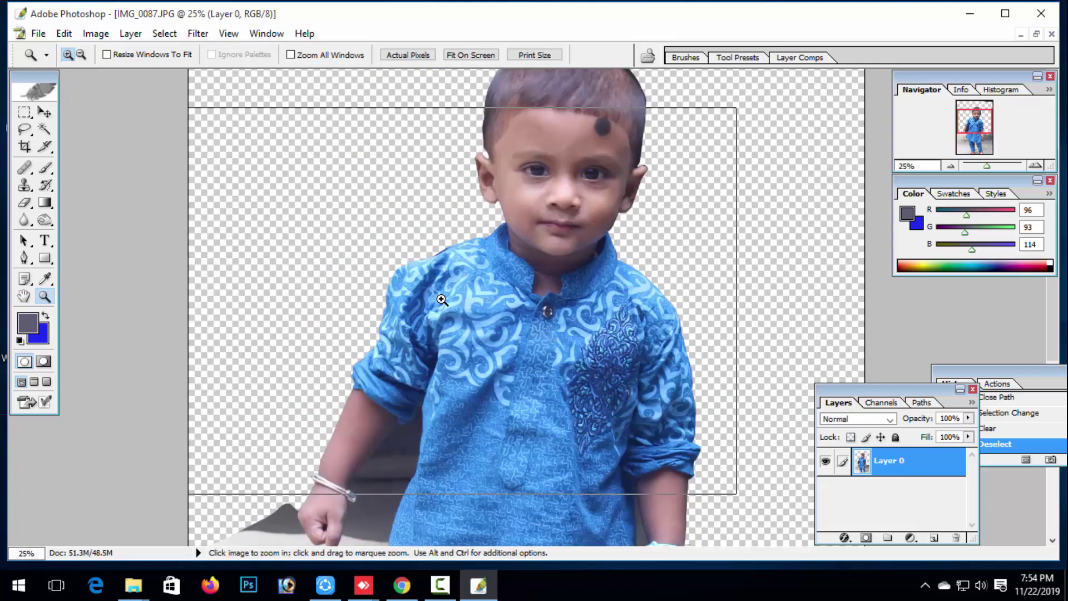
{"action": "left_click", "coordinate": [430, 309]}
{"action": "scroll", "coordinate": [420, 342], "scroll_direction": "down", "scroll_amount": 3}
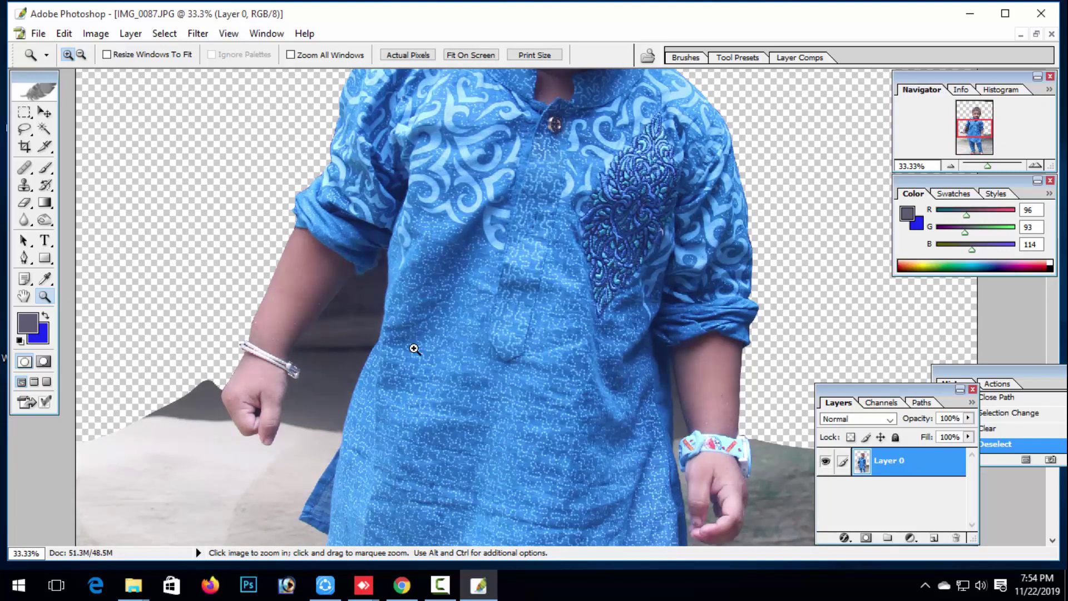
{"action": "left_click", "coordinate": [440, 585]}
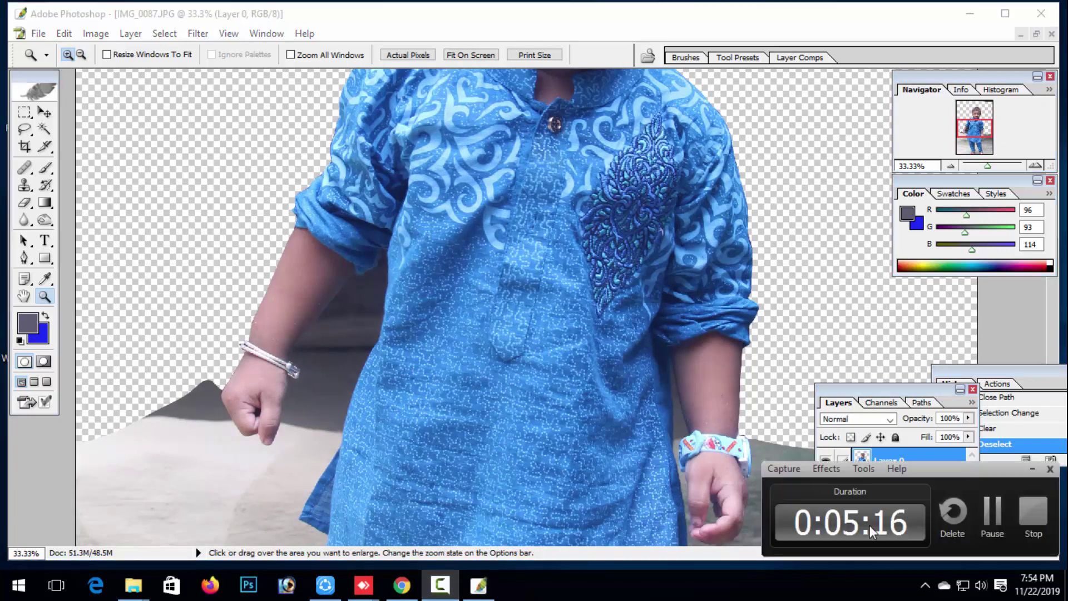
{"action": "left_click", "coordinate": [983, 516]}
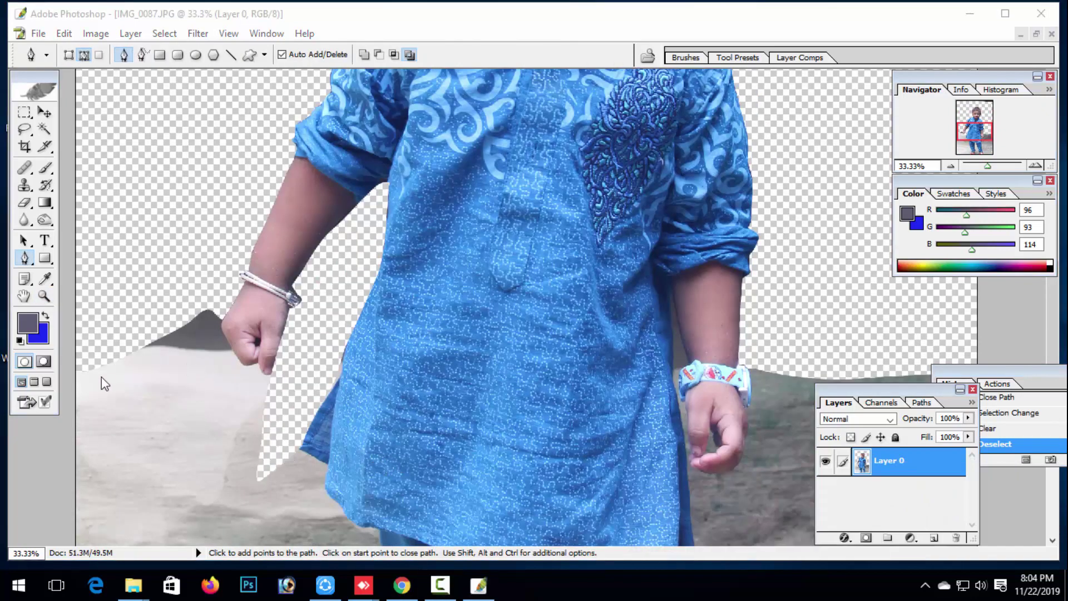
Step: Start a Pen tool path at the image's left edge and run it over the dark mound to the boy's fist
{"action": "scroll", "coordinate": [111, 300], "scroll_direction": "down", "scroll_amount": 2}
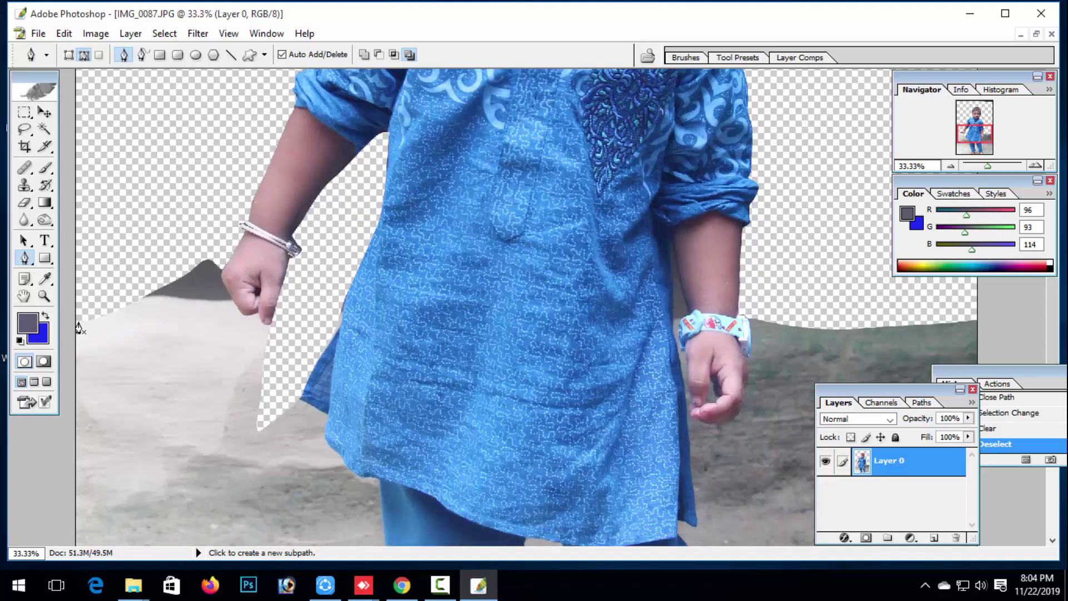
{"action": "left_click", "coordinate": [78, 321]}
{"action": "left_click", "coordinate": [118, 291]}
{"action": "left_click", "coordinate": [191, 255]}
{"action": "left_click", "coordinate": [219, 259]}
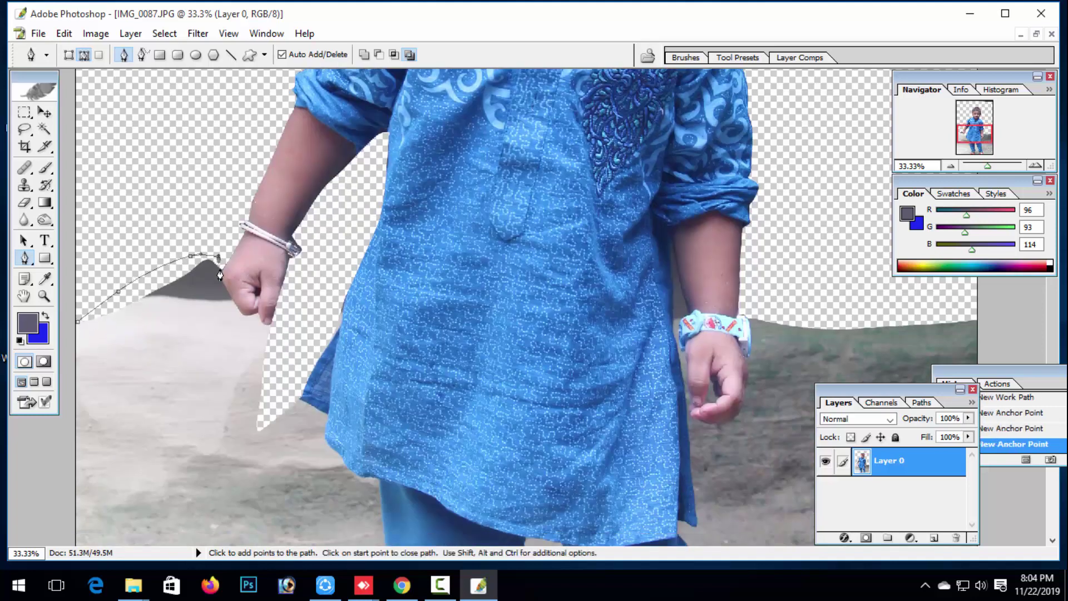
Step: Carry the path around the outside of the fist and across the cleared gap to the tunic's side flap
{"action": "left_click", "coordinate": [224, 285]}
{"action": "left_click", "coordinate": [245, 321]}
{"action": "left_click", "coordinate": [305, 367]}
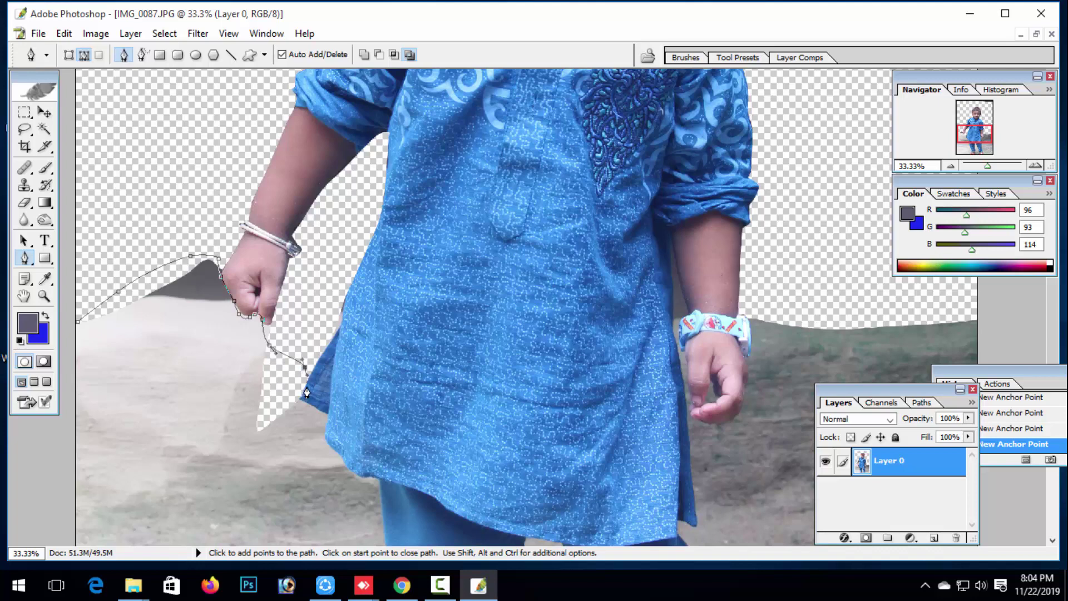
Step: Trace the path around the flap's corner and along the tunic's hem to the top of the trouser leg
{"action": "scroll", "coordinate": [319, 424], "scroll_direction": "down", "scroll_amount": 2}
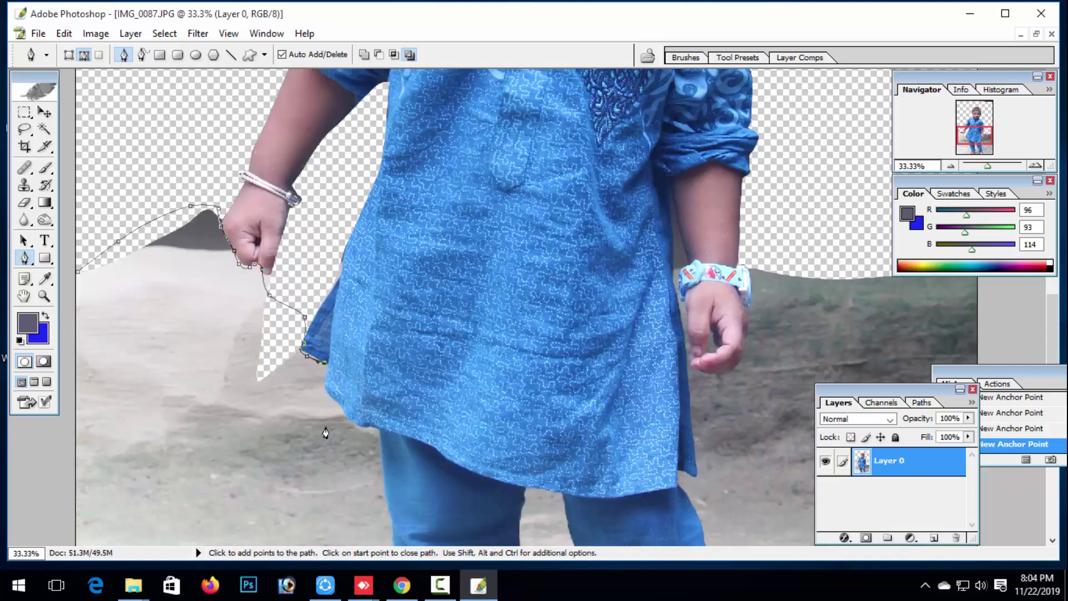
{"action": "left_click", "coordinate": [355, 414]}
{"action": "left_click", "coordinate": [374, 431]}
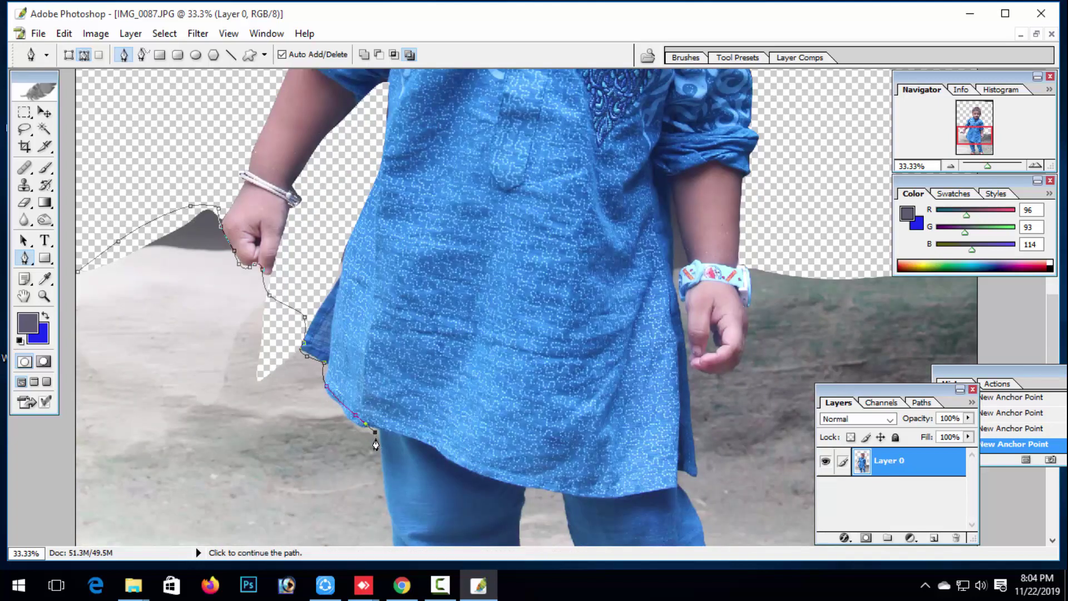
Step: Extend the path down the outer edge of the trouser leg to the side of the sandal
{"action": "scroll", "coordinate": [380, 411], "scroll_direction": "down", "scroll_amount": 2}
{"action": "scroll", "coordinate": [377, 463], "scroll_direction": "down", "scroll_amount": 2}
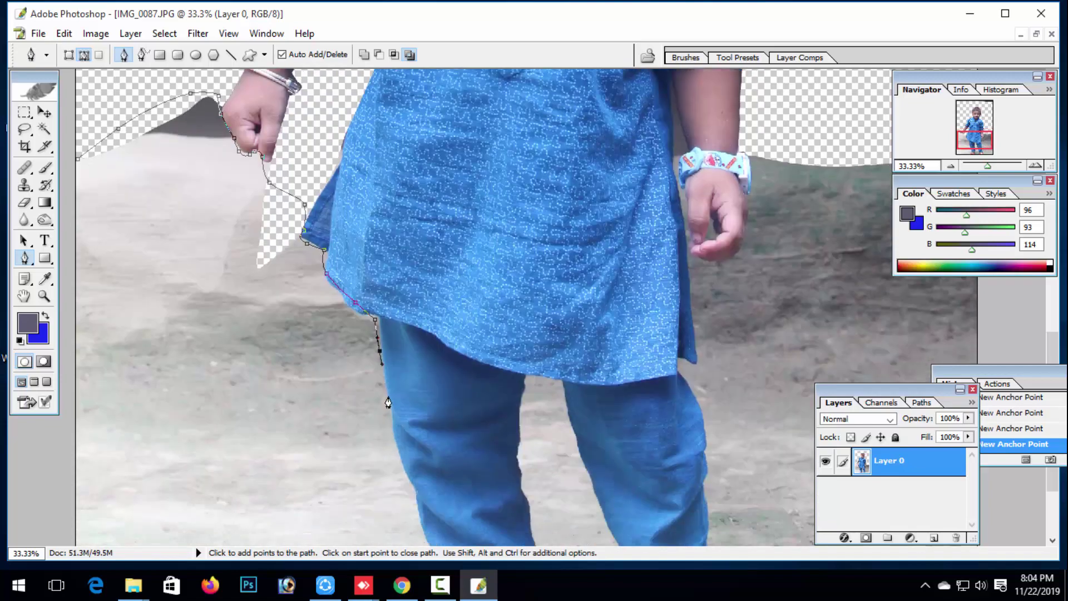
{"action": "scroll", "coordinate": [391, 450], "scroll_direction": "down", "scroll_amount": 5}
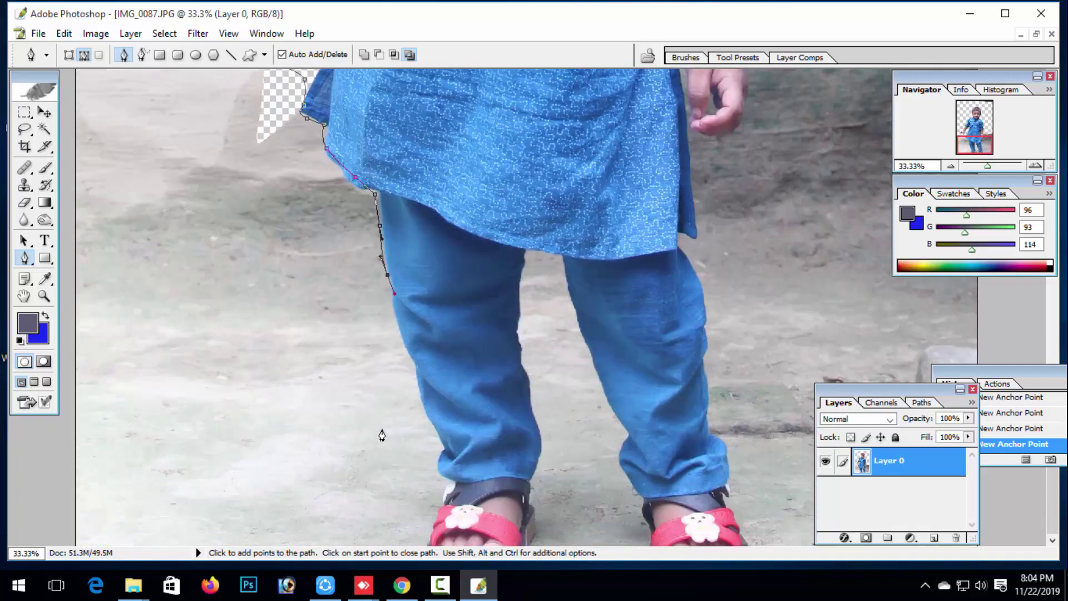
{"action": "left_click", "coordinate": [399, 332]}
{"action": "left_click", "coordinate": [417, 367]}
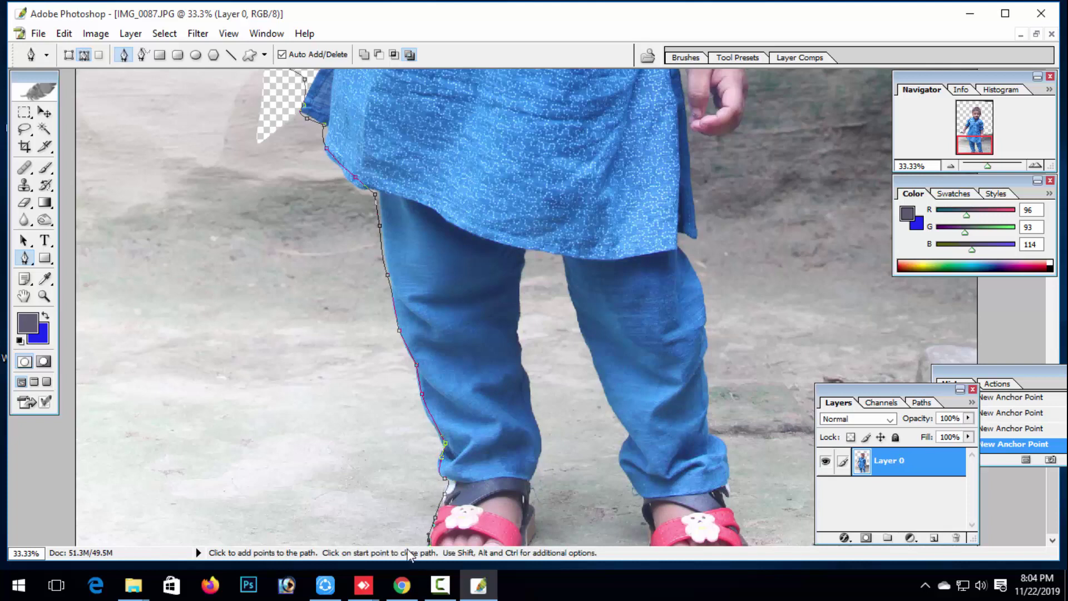
Step: Run the path through the image's lower-left corner and up its left edge, closing it at the starting anchor
{"action": "scroll", "coordinate": [190, 420], "scroll_direction": "up", "scroll_amount": 4}
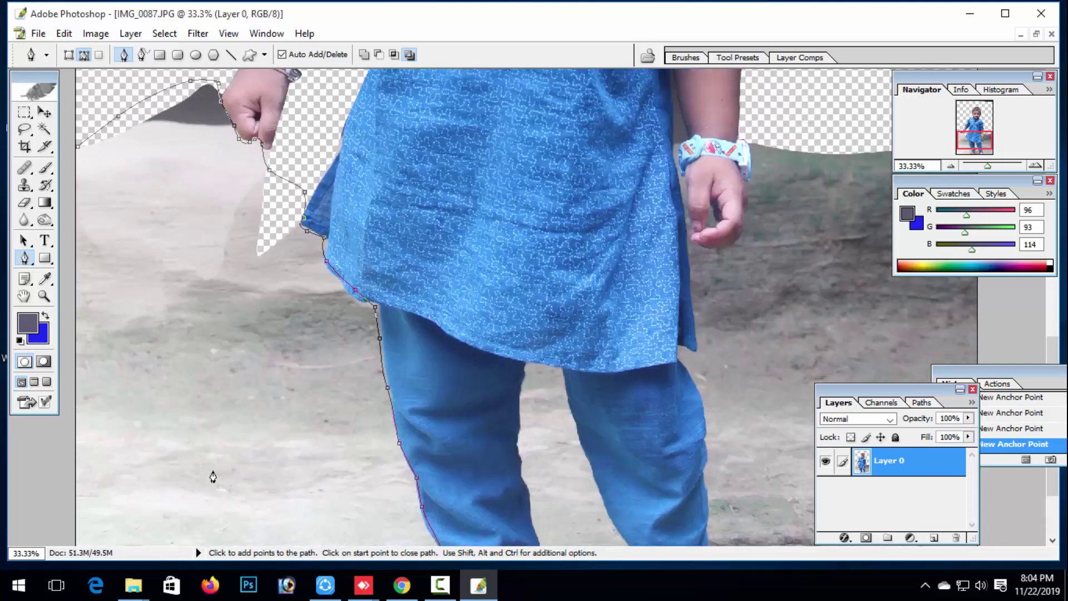
{"action": "scroll", "coordinate": [213, 477], "scroll_direction": "down", "scroll_amount": 4}
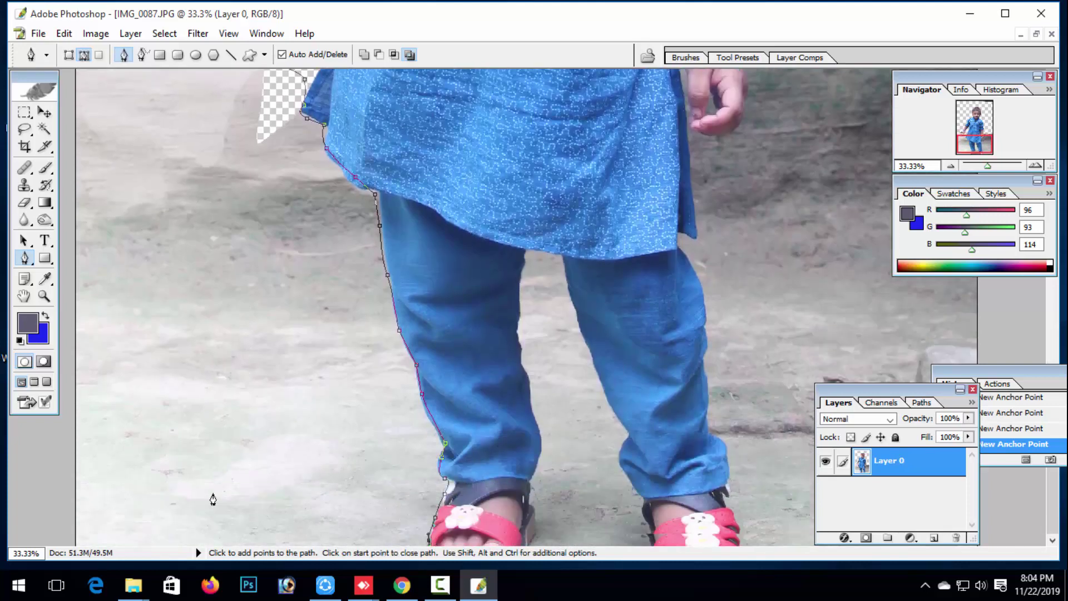
{"action": "left_click", "coordinate": [80, 550]}
{"action": "scroll", "coordinate": [111, 402], "scroll_direction": "up", "scroll_amount": 5}
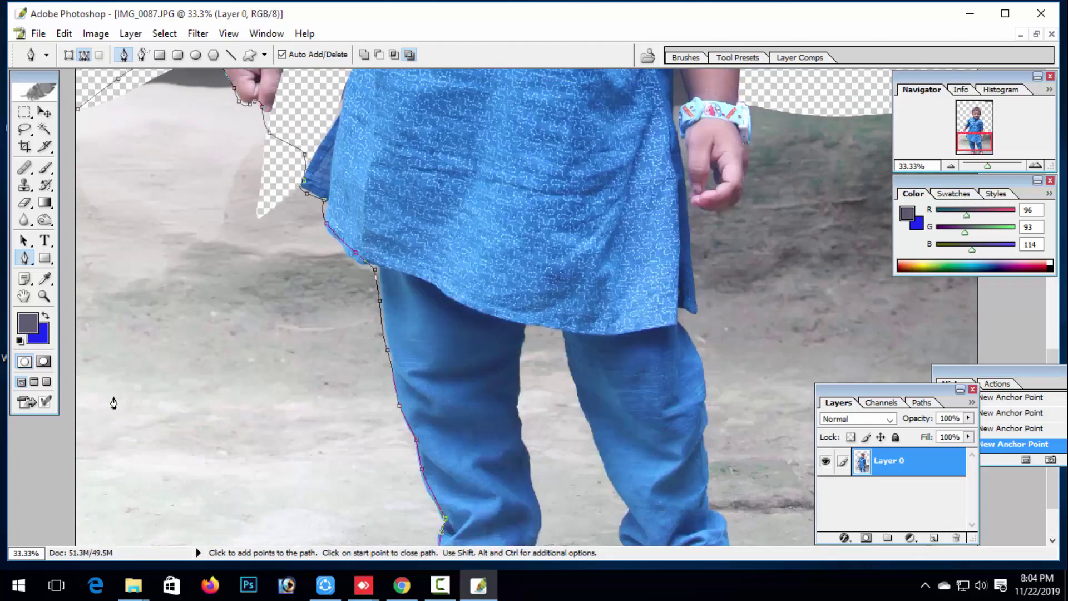
{"action": "left_click", "coordinate": [76, 189]}
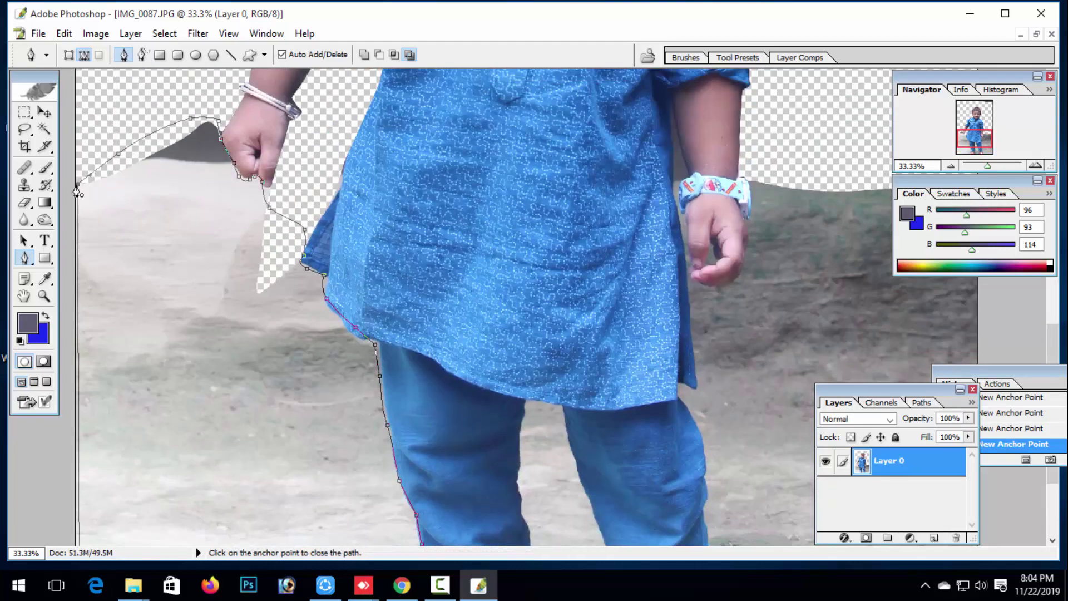
Step: Turn the closed path into a selection, delete the ground inside it and deselect
{"action": "key", "text": "ctrl+Return"}
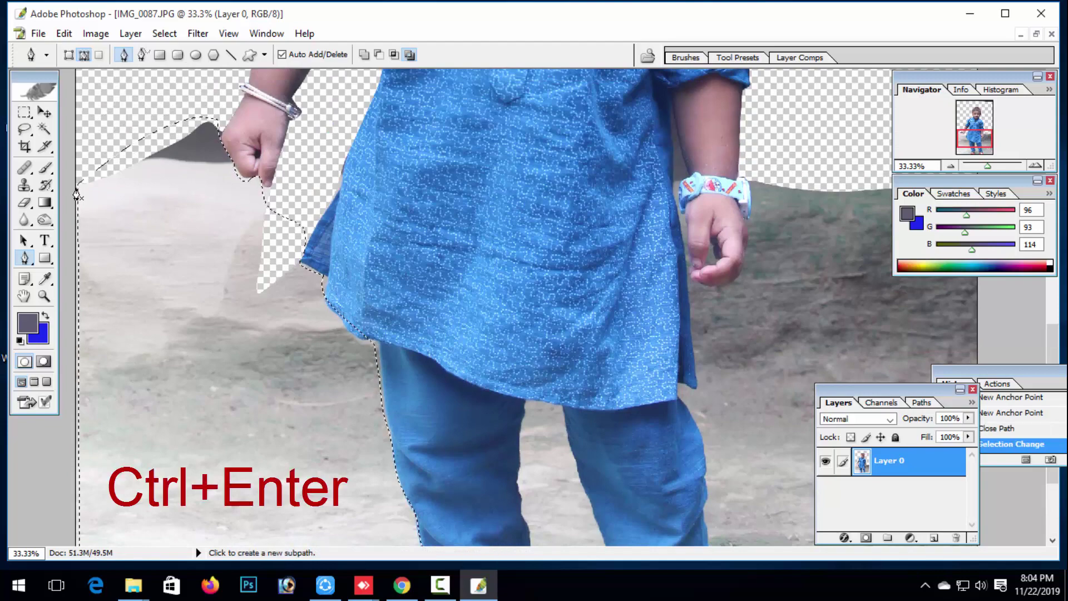
{"action": "key", "text": "Delete"}
{"action": "key", "text": "ctrl+d"}
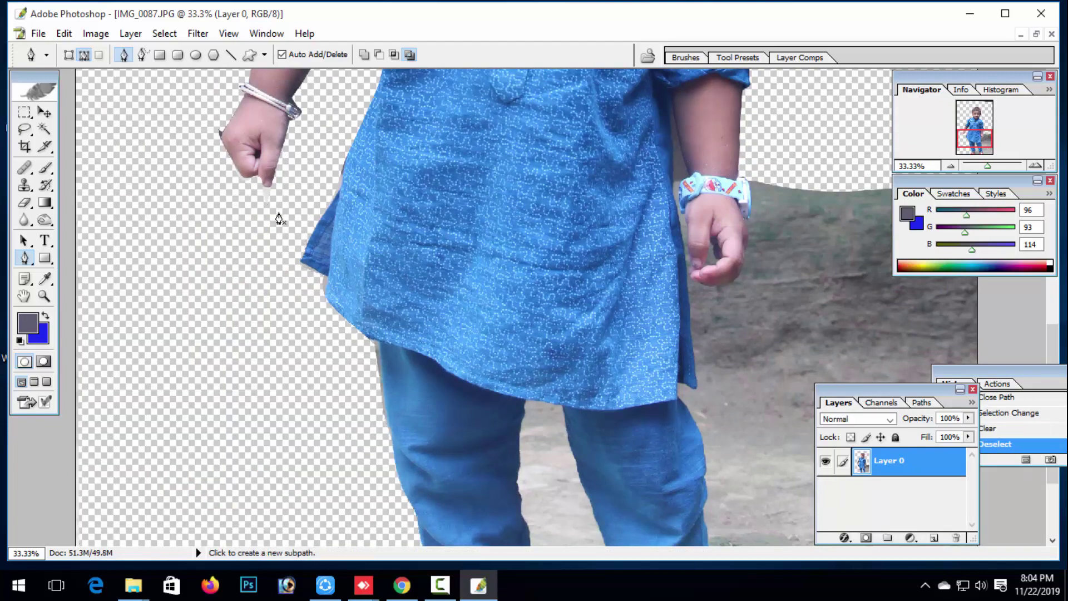
Step: Start a new Pen tool path where the remaining ground meets the wristwatch and trace down the watch's outer edge
{"action": "scroll", "coordinate": [651, 524], "scroll_direction": "up", "scroll_amount": 10}
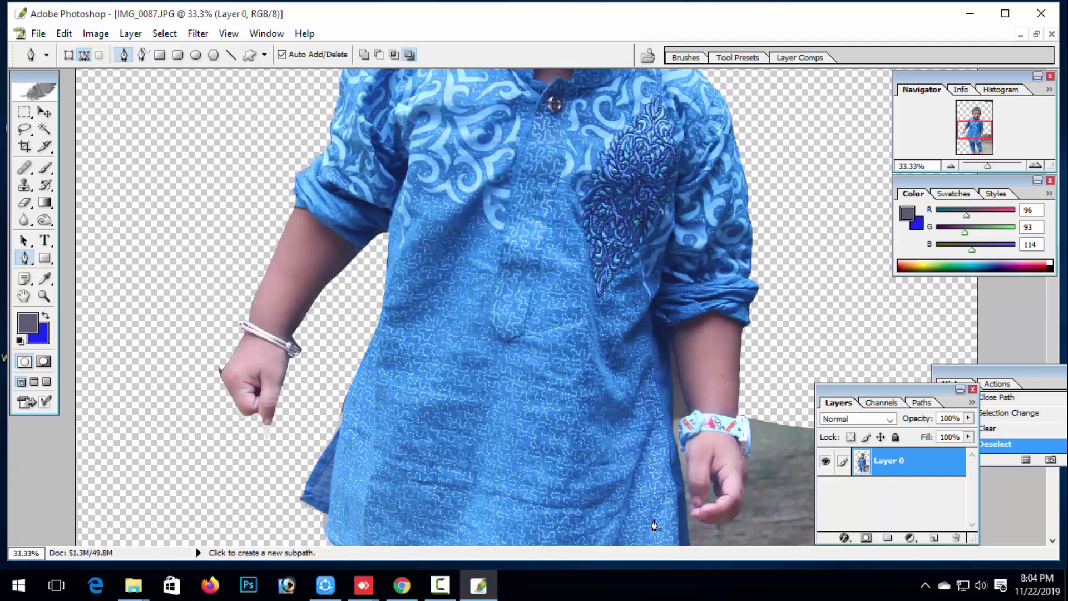
{"action": "scroll", "coordinate": [655, 525], "scroll_direction": "up", "scroll_amount": 1}
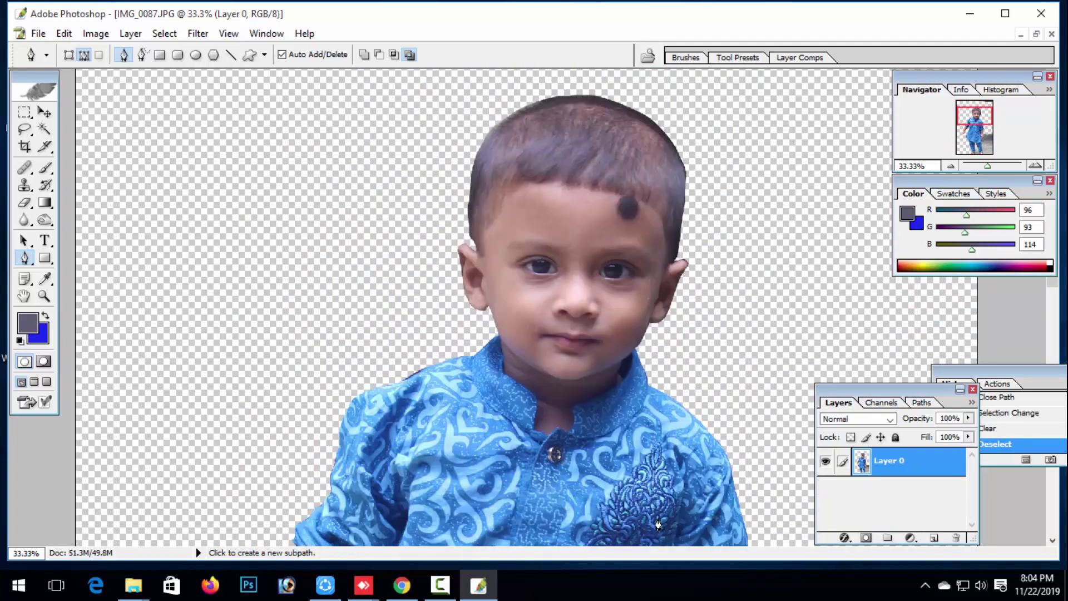
{"action": "scroll", "coordinate": [656, 524], "scroll_direction": "down", "scroll_amount": 4}
{"action": "scroll", "coordinate": [658, 525], "scroll_direction": "down", "scroll_amount": 8}
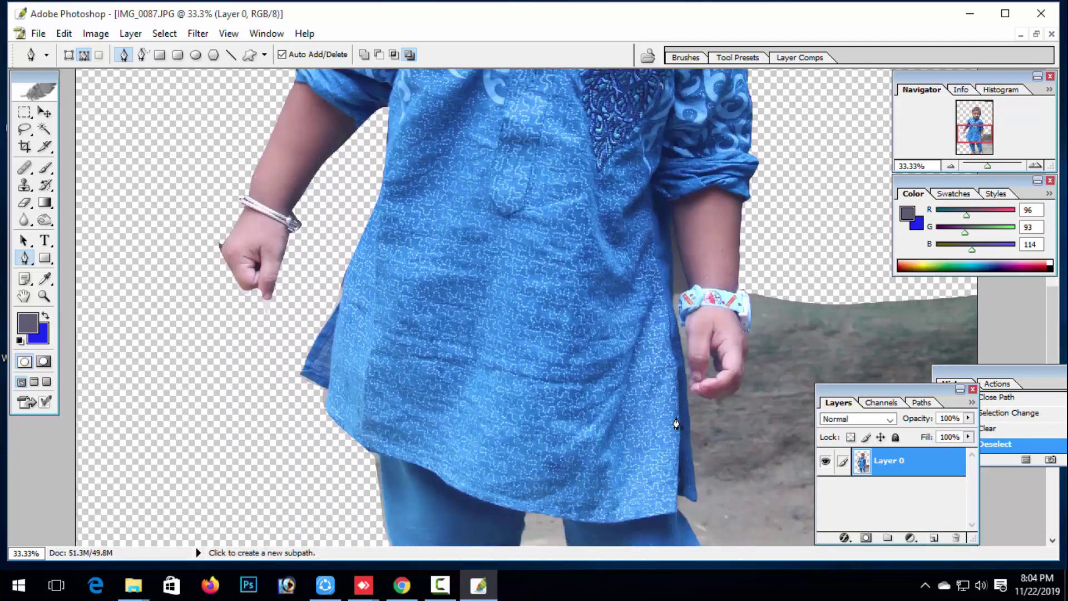
{"action": "scroll", "coordinate": [677, 420], "scroll_direction": "down", "scroll_amount": 2}
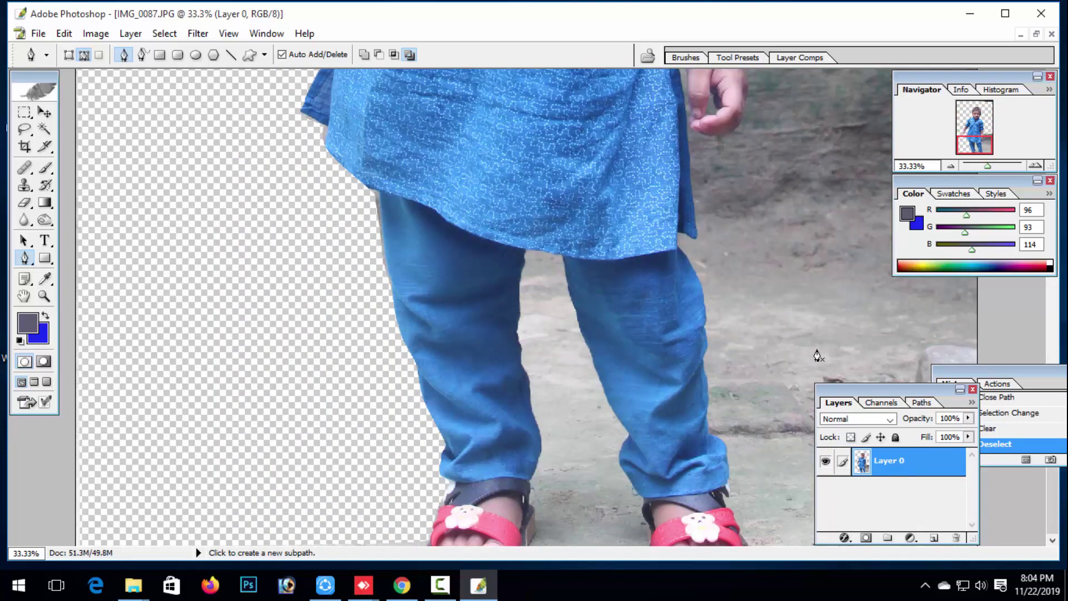
{"action": "scroll", "coordinate": [845, 239], "scroll_direction": "up", "scroll_amount": 3}
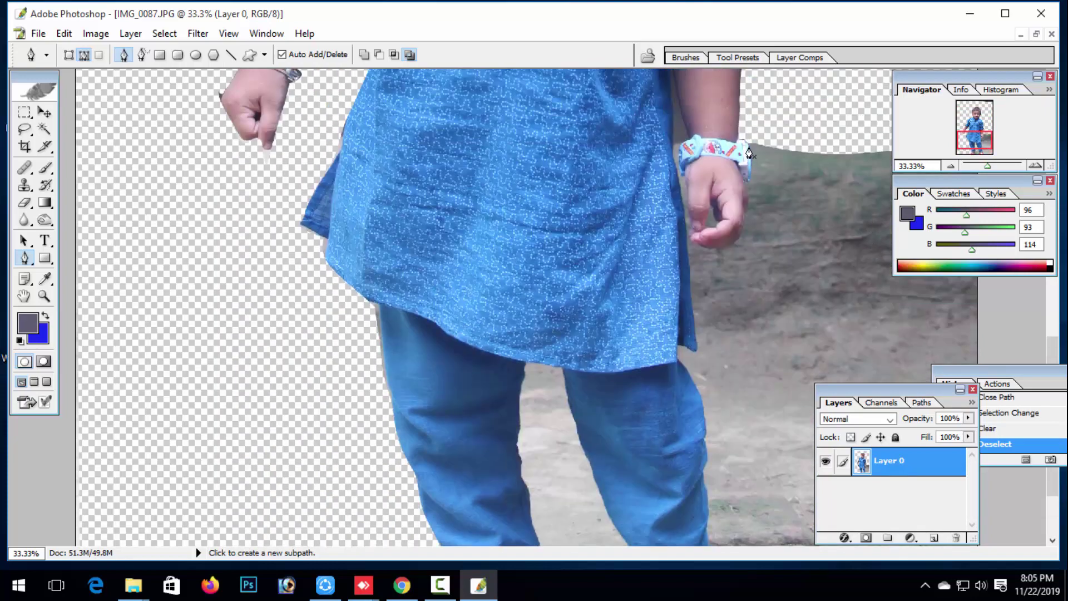
{"action": "left_click", "coordinate": [749, 151]}
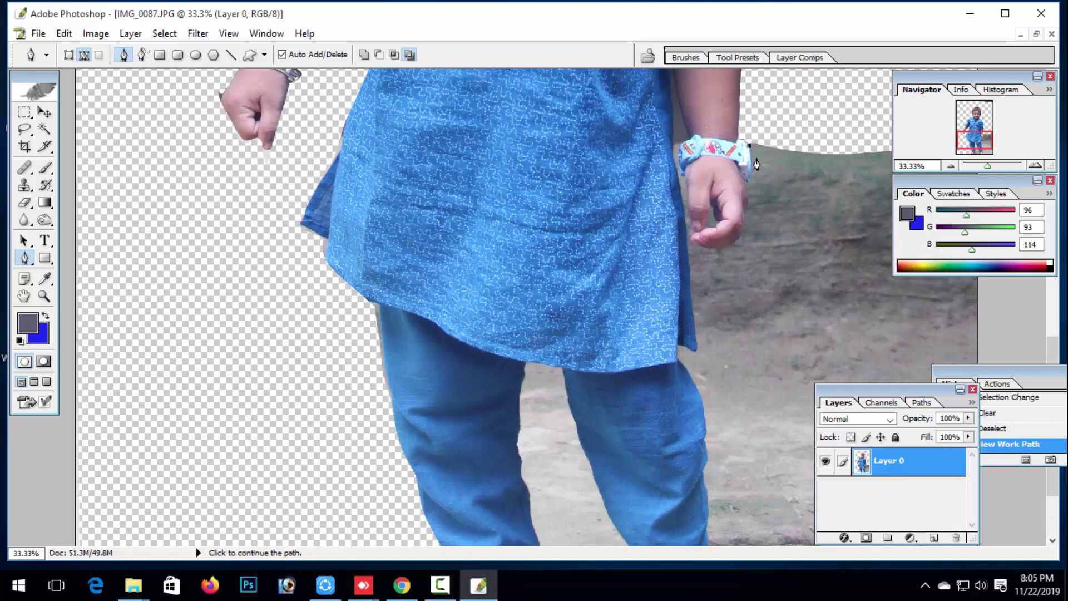
{"action": "left_click", "coordinate": [44, 297]}
{"action": "left_click", "coordinate": [684, 290]}
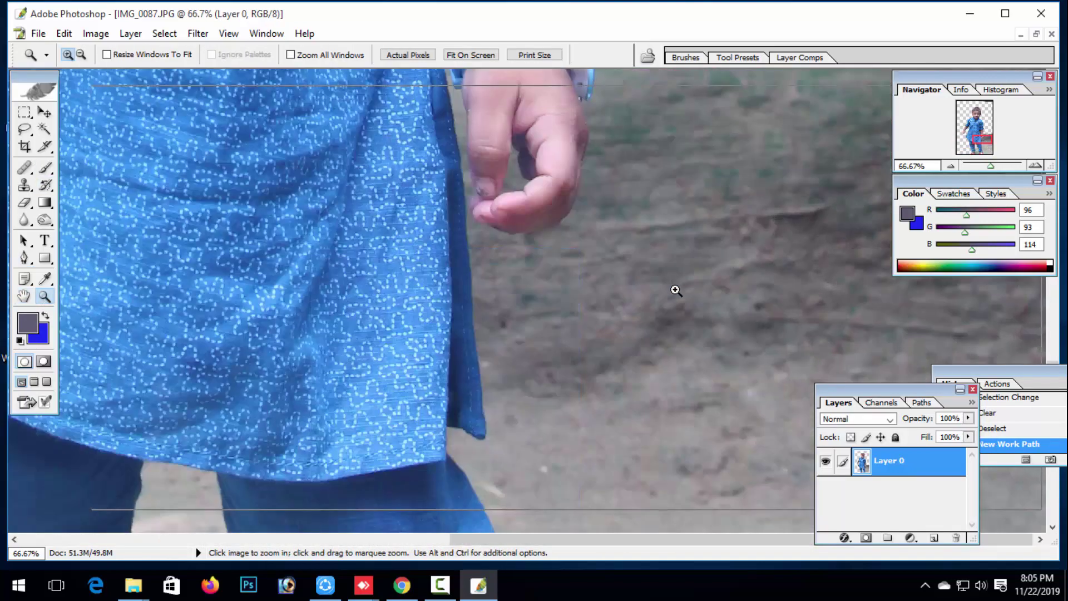
{"action": "left_click", "coordinate": [675, 290]}
{"action": "scroll", "coordinate": [704, 274], "scroll_direction": "up", "scroll_amount": 5}
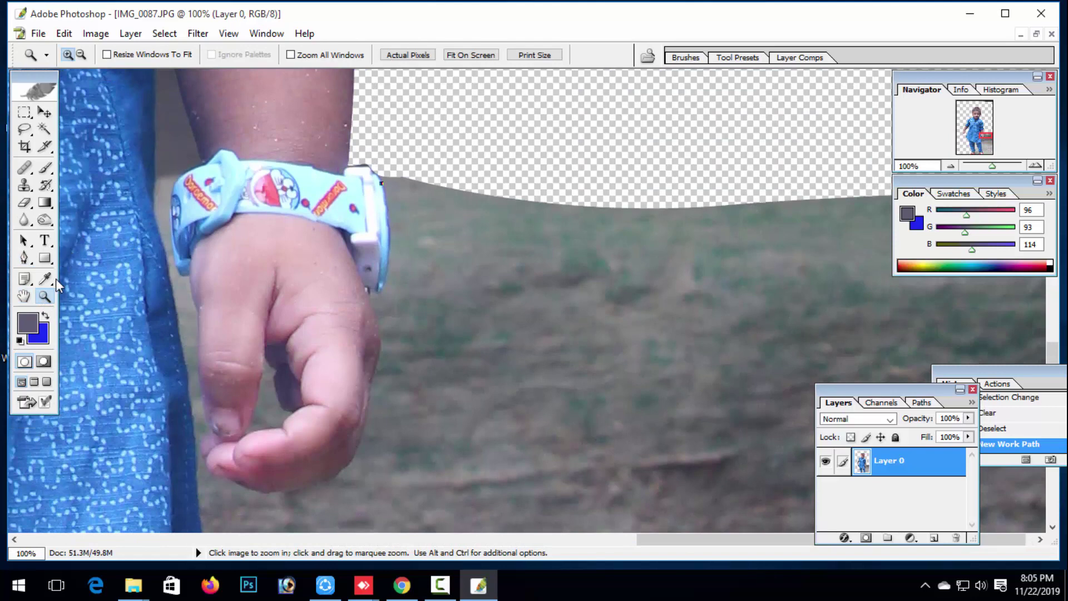
{"action": "left_click", "coordinate": [25, 259]}
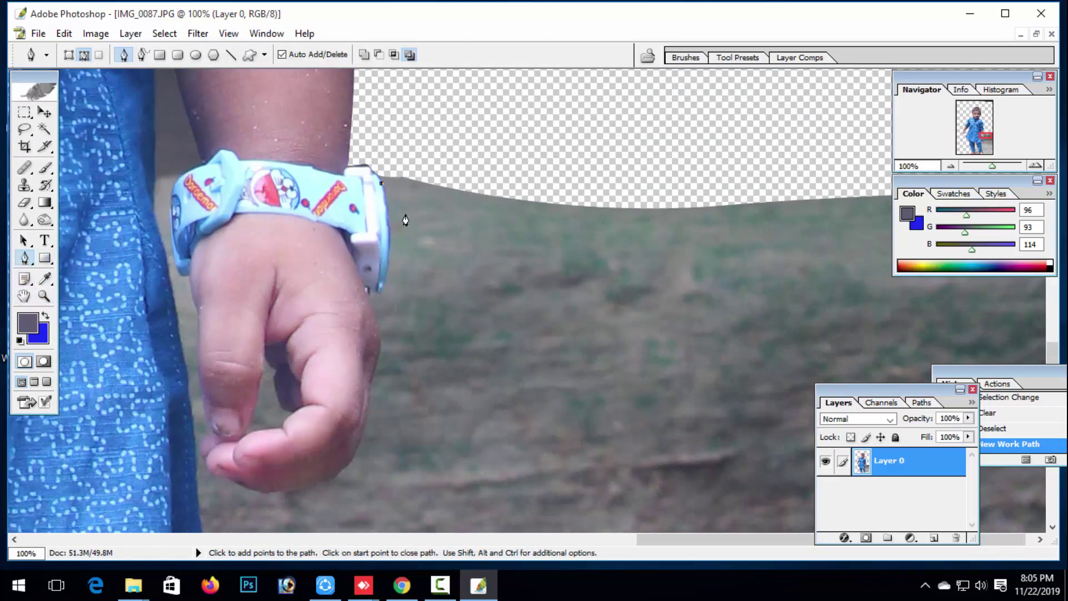
{"action": "left_click_drag", "start_coordinate": [386, 232], "coordinate": [386, 236]}
{"action": "left_click", "coordinate": [387, 259]}
{"action": "left_click_drag", "start_coordinate": [376, 288], "coordinate": [372, 292]}
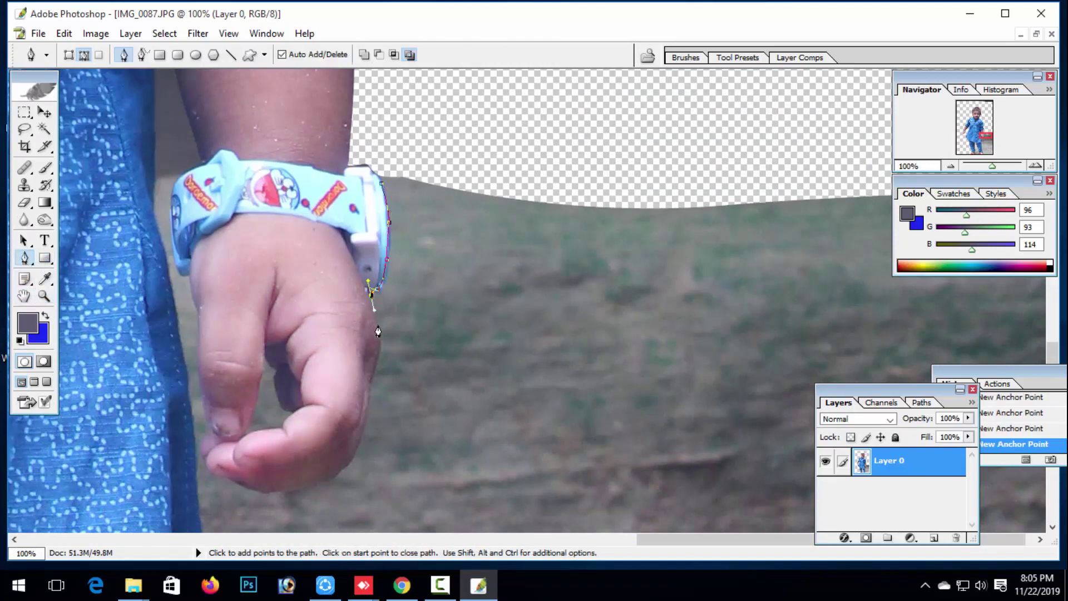
Step: Extend the path around the hand and fingers, down the tunic's side flap and around its corner to the trouser leg
{"action": "left_click_drag", "start_coordinate": [340, 476], "coordinate": [322, 487]}
{"action": "scroll", "coordinate": [312, 436], "scroll_direction": "down", "scroll_amount": 2}
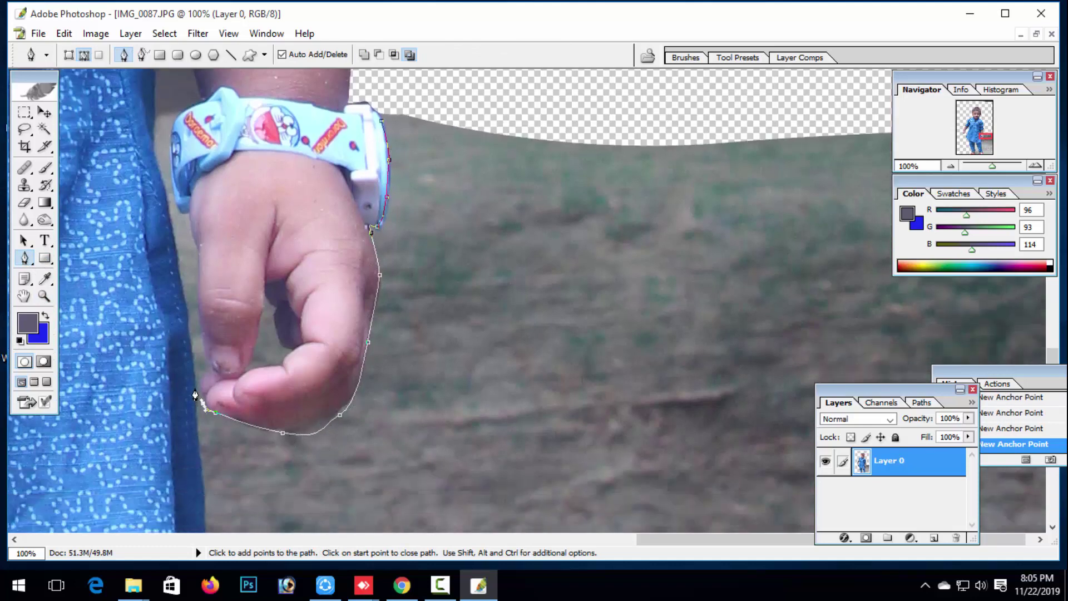
{"action": "scroll", "coordinate": [234, 400], "scroll_direction": "down", "scroll_amount": 9}
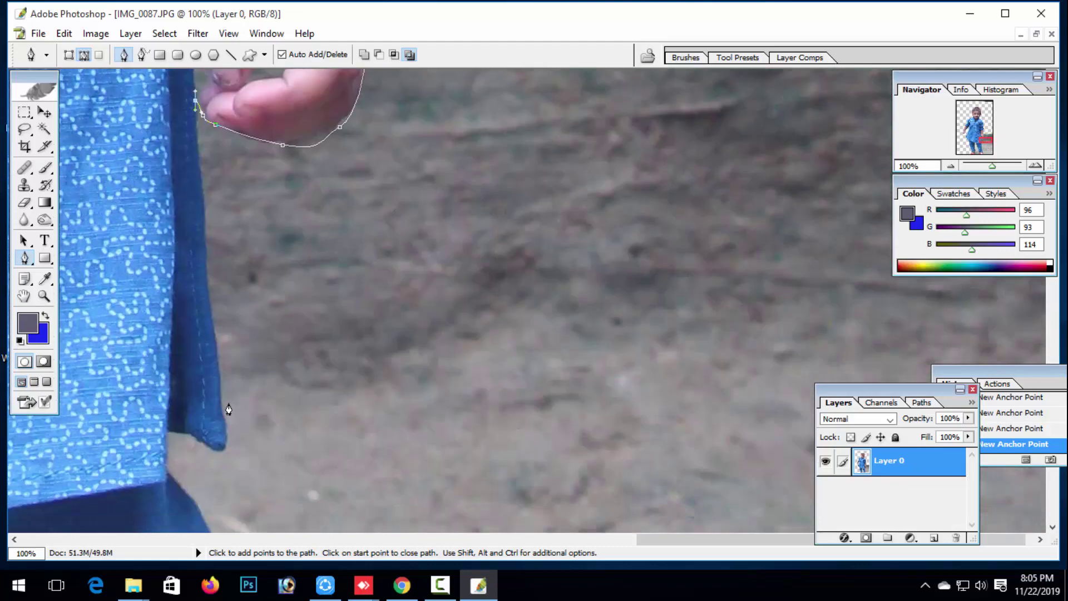
{"action": "left_click_drag", "start_coordinate": [222, 413], "coordinate": [221, 448]}
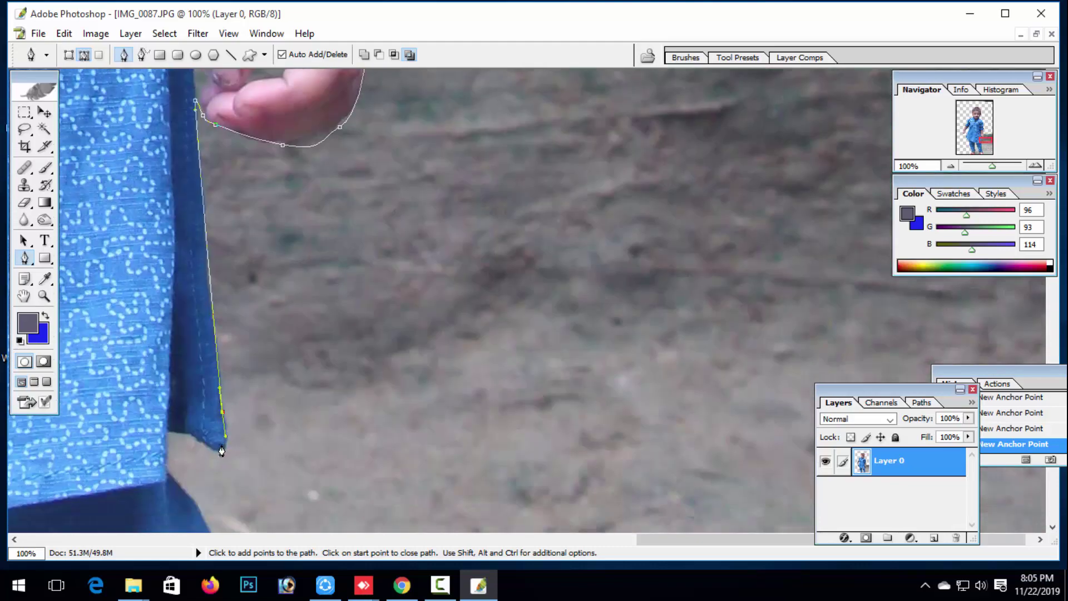
{"action": "left_click", "coordinate": [168, 432]}
{"action": "scroll", "coordinate": [223, 431], "scroll_direction": "down", "scroll_amount": 2}
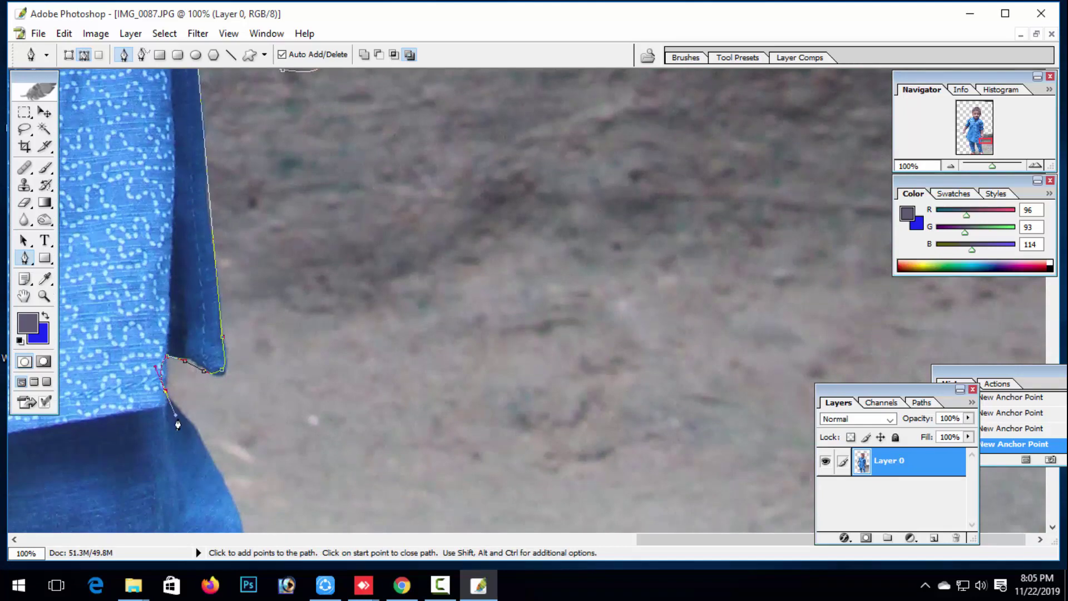
Step: Continue the path down the outer edge of the trouser leg, following its folds past the knee
{"action": "scroll", "coordinate": [222, 450], "scroll_direction": "down", "scroll_amount": 4}
{"action": "left_click_drag", "start_coordinate": [253, 425], "coordinate": [253, 461]}
{"action": "scroll", "coordinate": [253, 460], "scroll_direction": "down", "scroll_amount": 3}
{"action": "left_click_drag", "start_coordinate": [251, 378], "coordinate": [257, 421]}
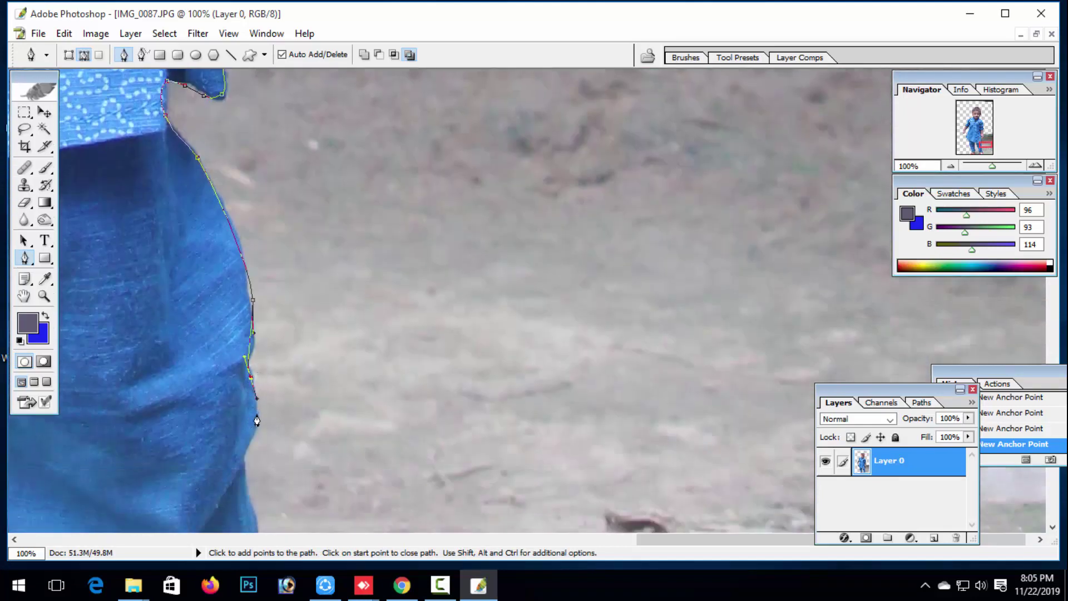
{"action": "scroll", "coordinate": [251, 448], "scroll_direction": "down", "scroll_amount": 3}
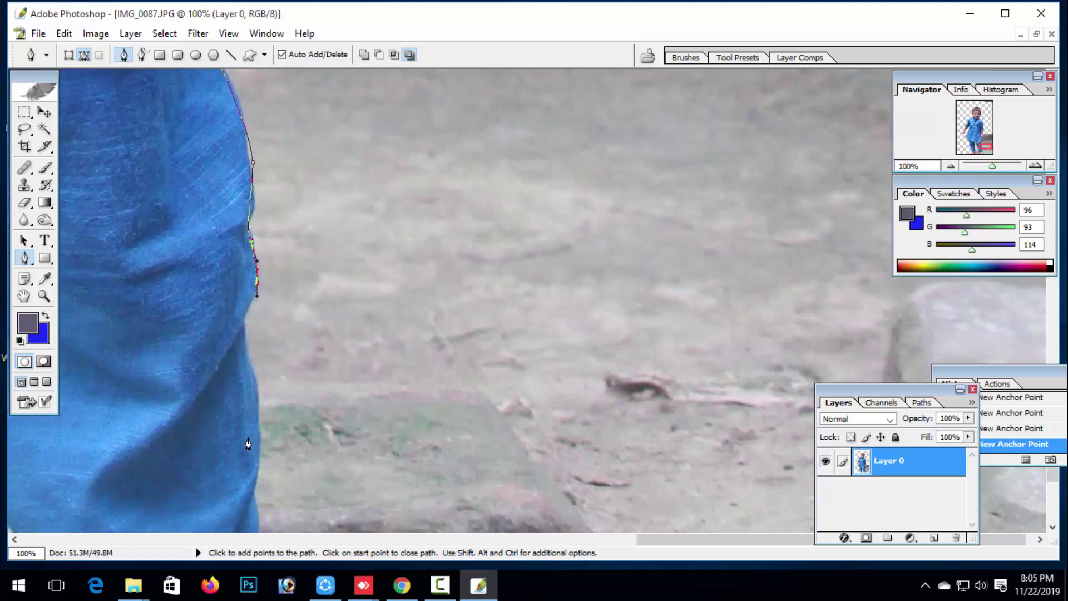
{"action": "left_click", "coordinate": [243, 320]}
{"action": "left_click", "coordinate": [247, 356]}
{"action": "left_click", "coordinate": [255, 380]}
{"action": "mouse_move", "coordinate": [261, 426]}
{"action": "left_mouse_down"}
{"action": "mouse_move", "coordinate": [260, 435]}
{"action": "mouse_move", "coordinate": [260, 415]}
{"action": "left_mouse_up"}
Step: Trace the path around the trouser cuff and down the outer side of the sandal
{"action": "scroll", "coordinate": [261, 423], "scroll_direction": "down", "scroll_amount": 3}
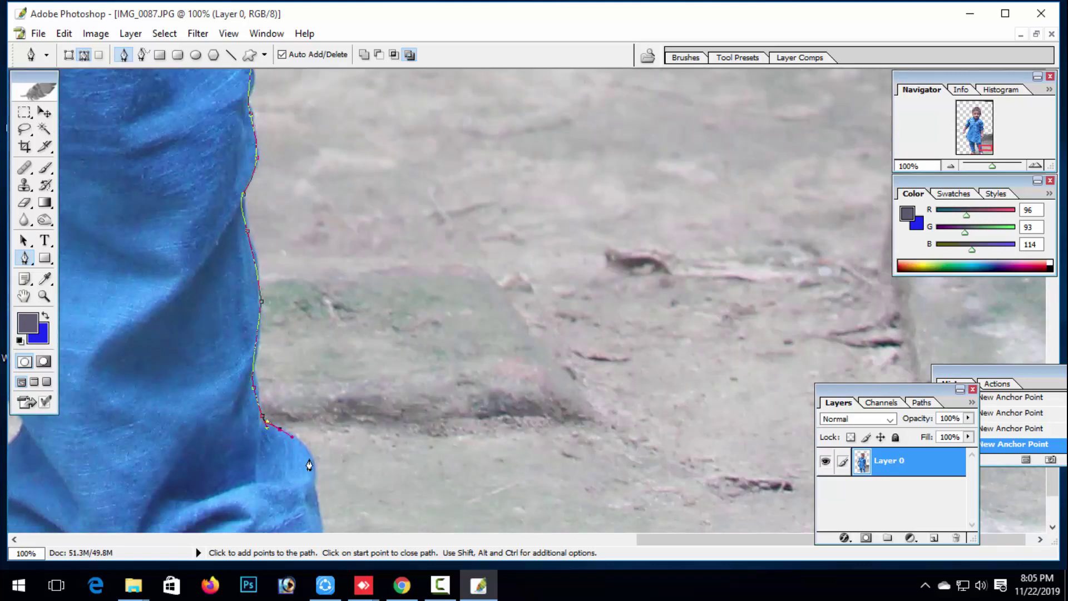
{"action": "left_click_drag", "start_coordinate": [310, 461], "coordinate": [313, 477]}
{"action": "scroll", "coordinate": [314, 467], "scroll_direction": "down", "scroll_amount": 3}
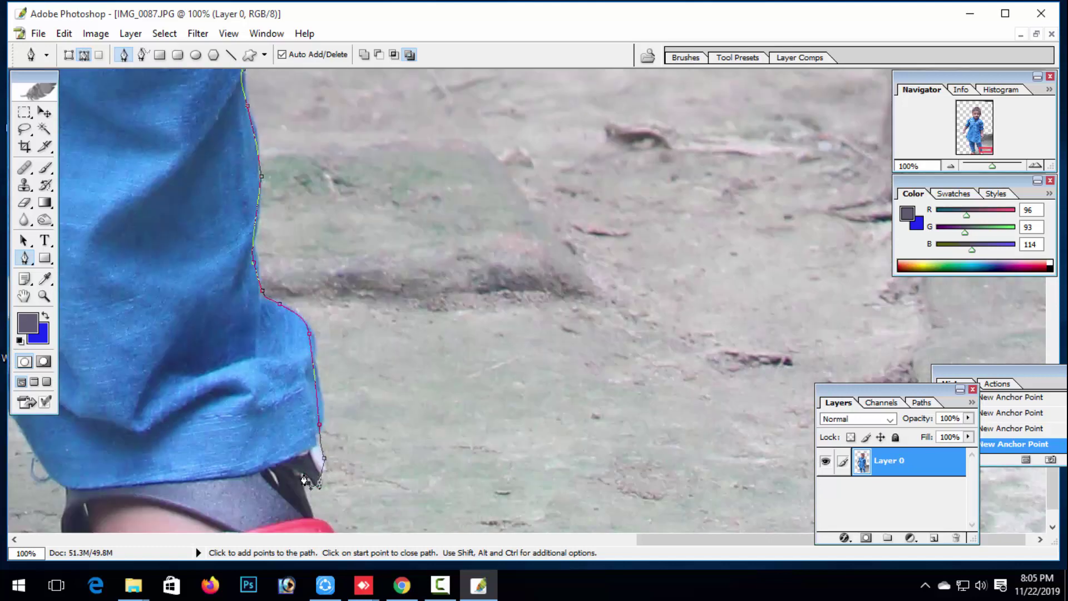
{"action": "left_click_drag", "start_coordinate": [304, 494], "coordinate": [314, 510]}
{"action": "scroll", "coordinate": [313, 509], "scroll_direction": "down", "scroll_amount": 3}
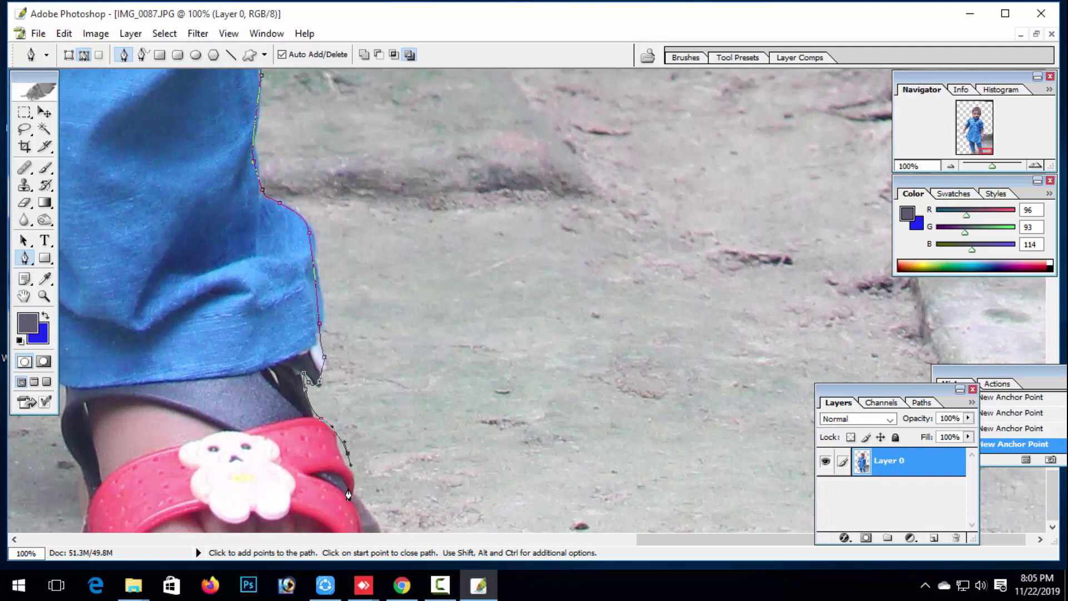
{"action": "left_click", "coordinate": [380, 524]}
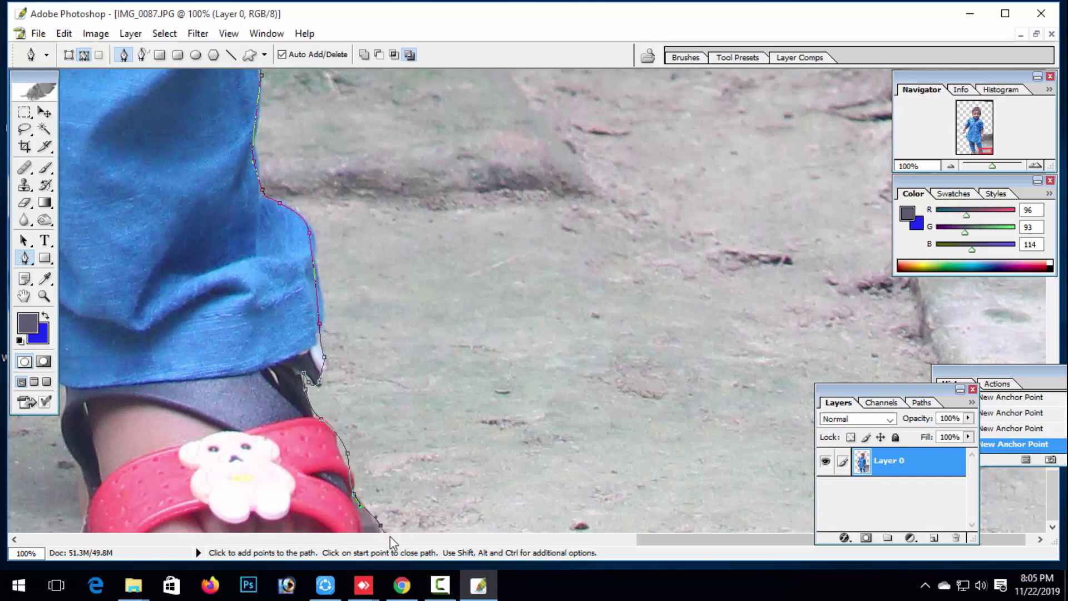
Step: Run the path along the ground below, outside the image's right edge and back over the cleared area, closing it at the watch
{"action": "left_click", "coordinate": [596, 531]}
{"action": "left_click", "coordinate": [733, 530]}
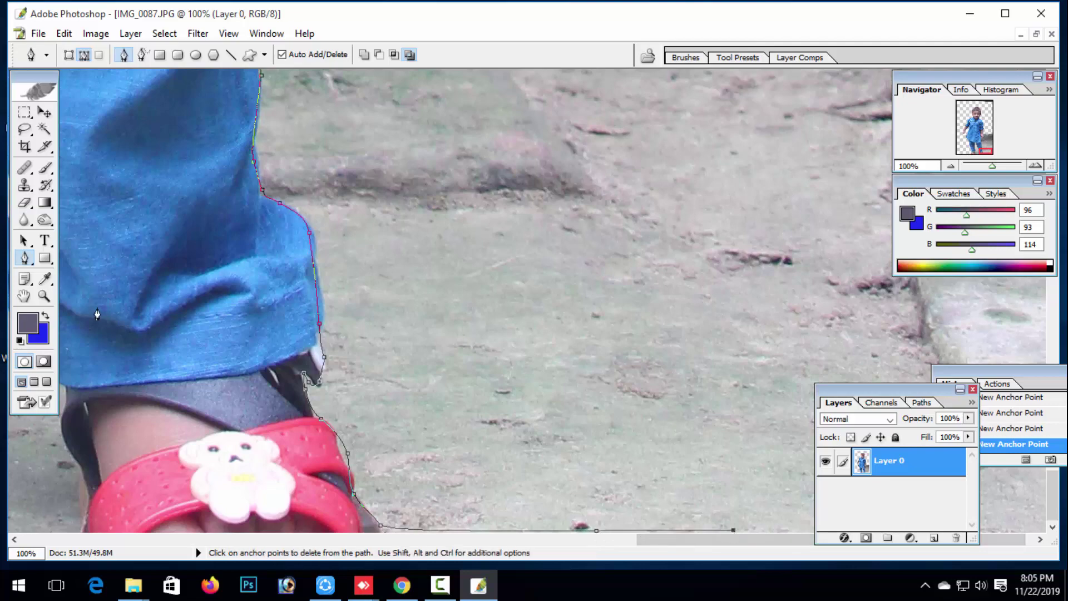
{"action": "left_click", "coordinate": [43, 296]}
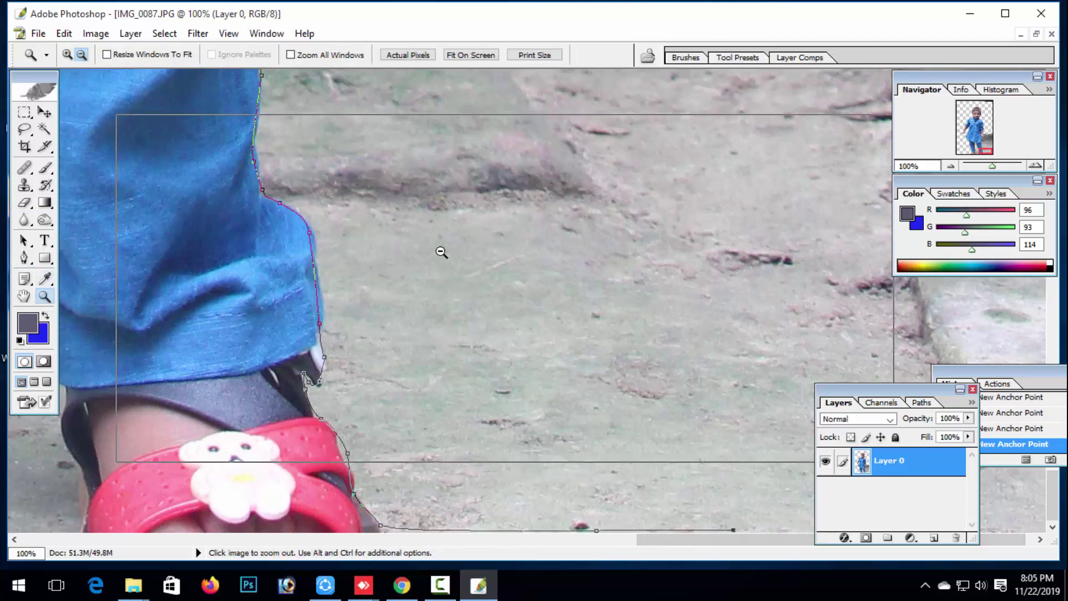
{"action": "left_click", "coordinate": [440, 251], "text": "alt"}
{"action": "left_click", "coordinate": [440, 251], "text": "alt"}
{"action": "left_click", "coordinate": [440, 251], "text": "alt"}
{"action": "left_click", "coordinate": [441, 252], "text": "alt"}
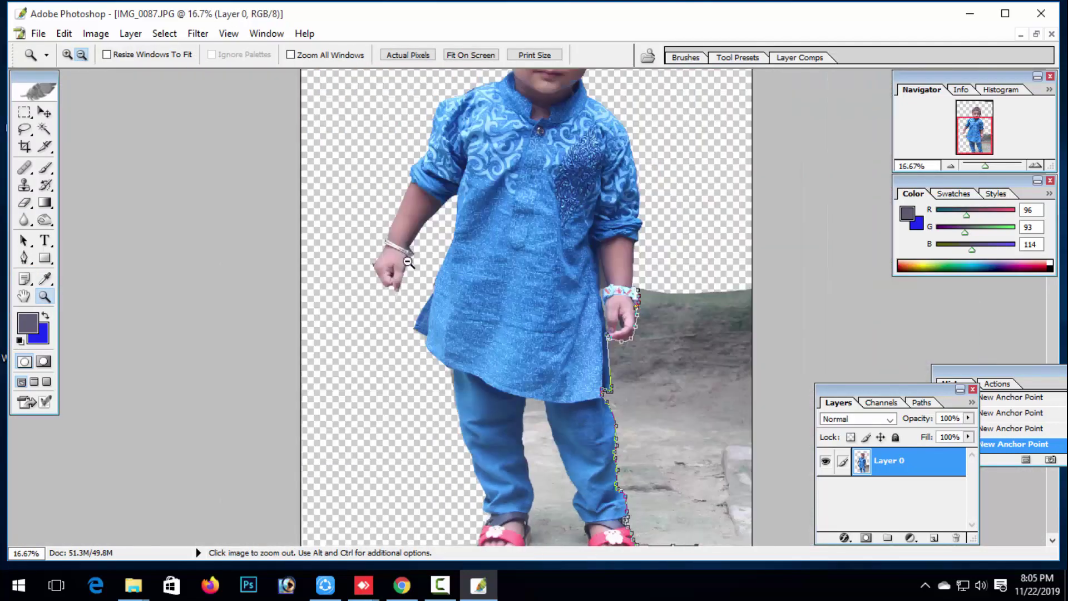
{"action": "left_click", "coordinate": [24, 258]}
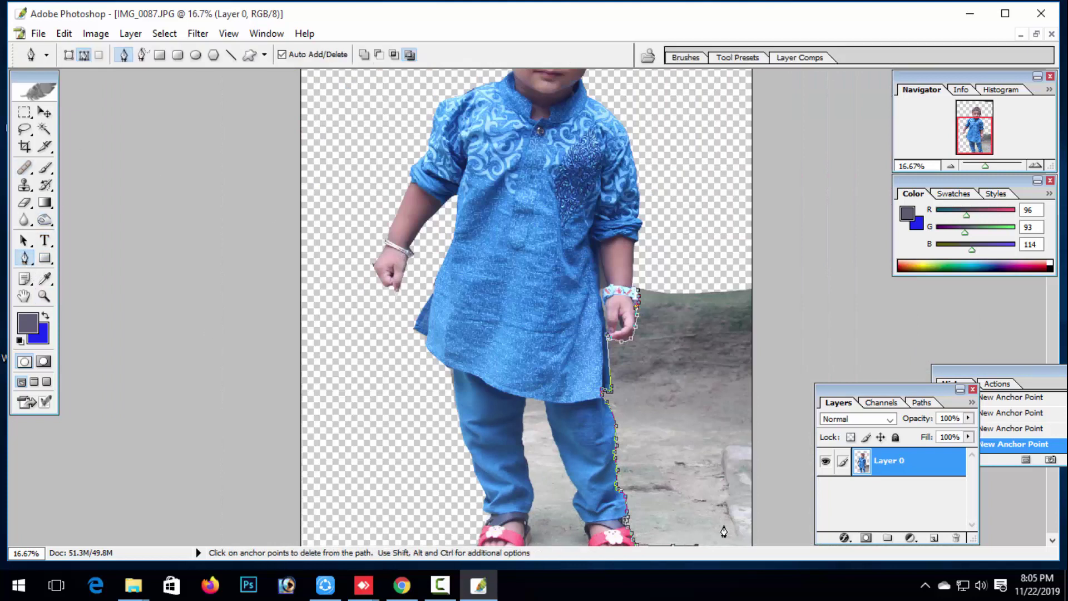
{"action": "left_click_drag", "start_coordinate": [786, 338], "coordinate": [787, 331]}
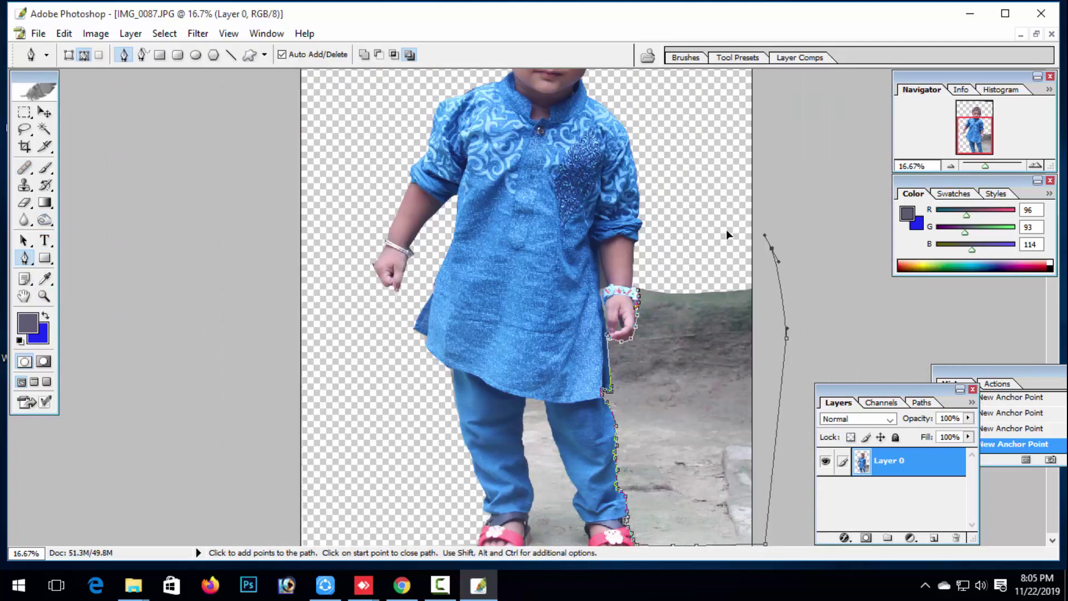
{"action": "left_click_drag", "start_coordinate": [735, 228], "coordinate": [650, 276]}
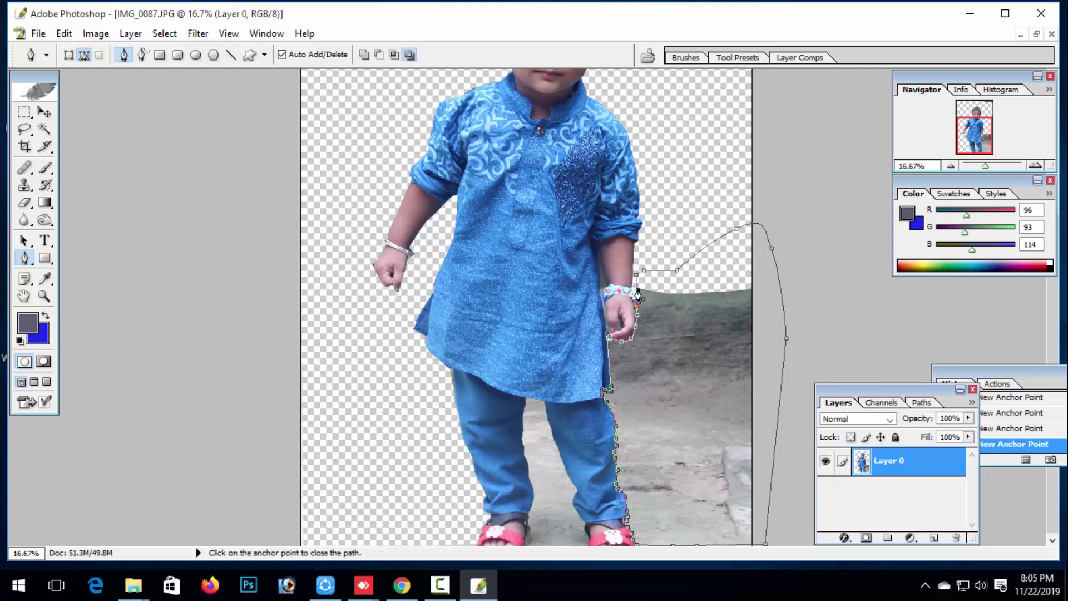
{"action": "left_click", "coordinate": [636, 276]}
Step: Convert the closed path to a selection, delete the ground inside it and deselect
{"action": "key", "text": "ctrl+Return"}
{"action": "key", "text": "Delete"}
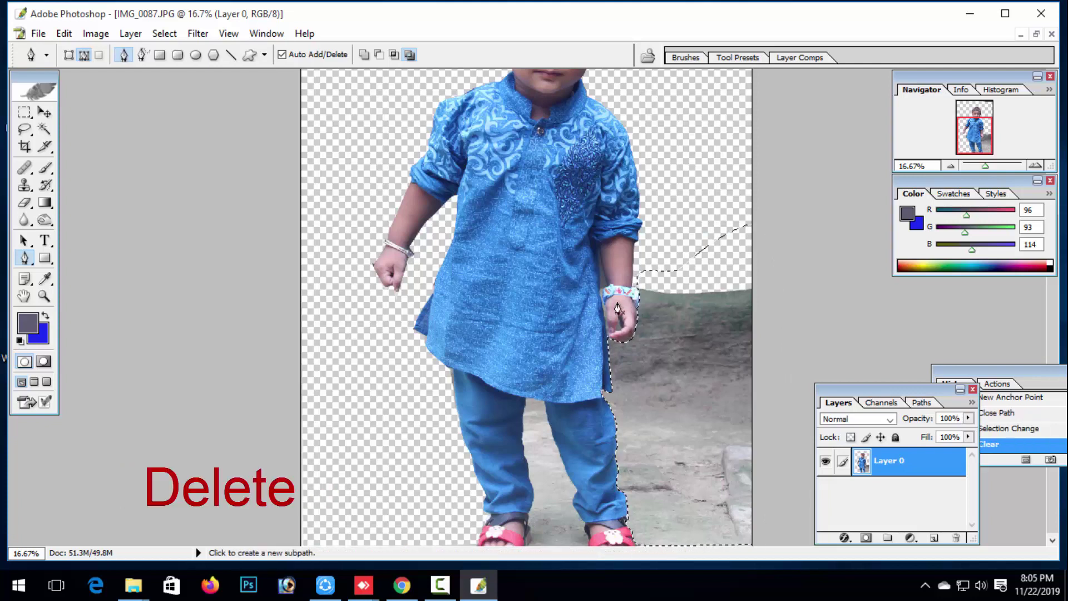
{"action": "key", "text": "ctrl+d"}
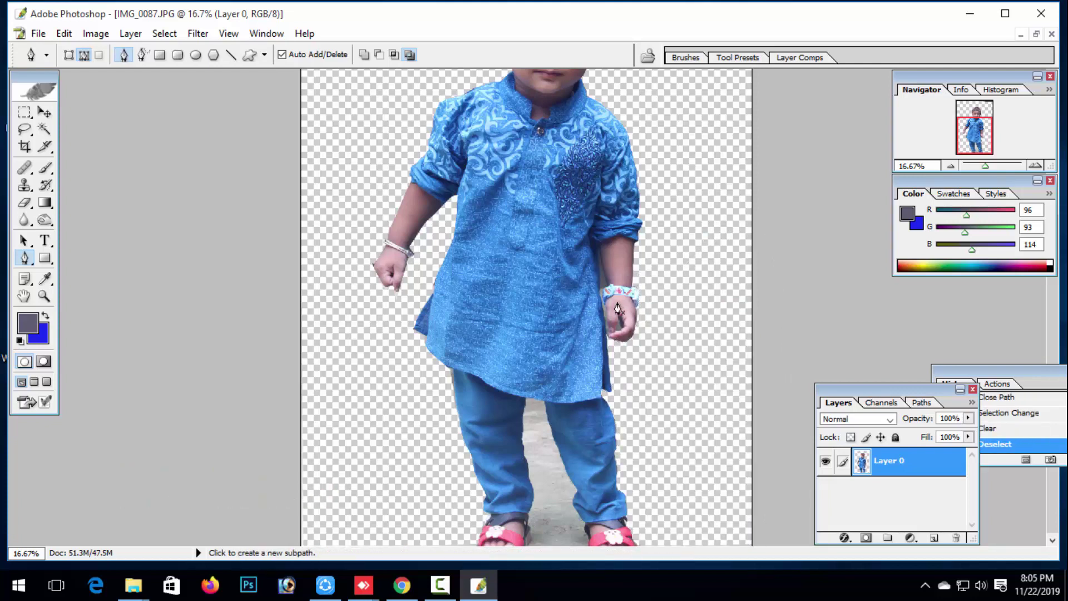
Step: Examine the cutout as a whole and then close up from the face down to the watch for leftover background
{"action": "left_click", "coordinate": [44, 296]}
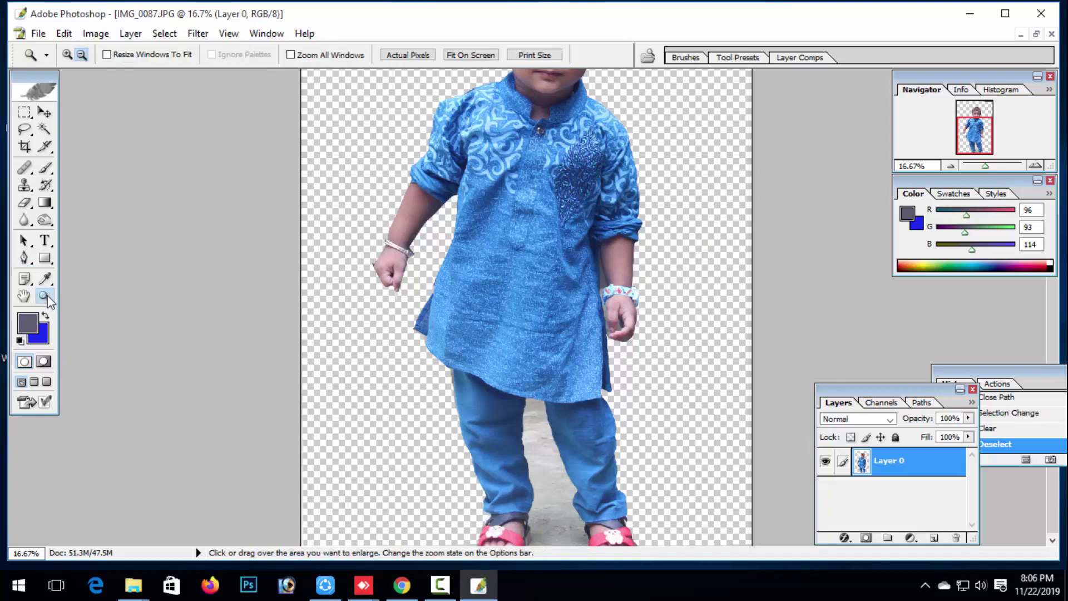
{"action": "left_click", "coordinate": [570, 300], "text": "alt"}
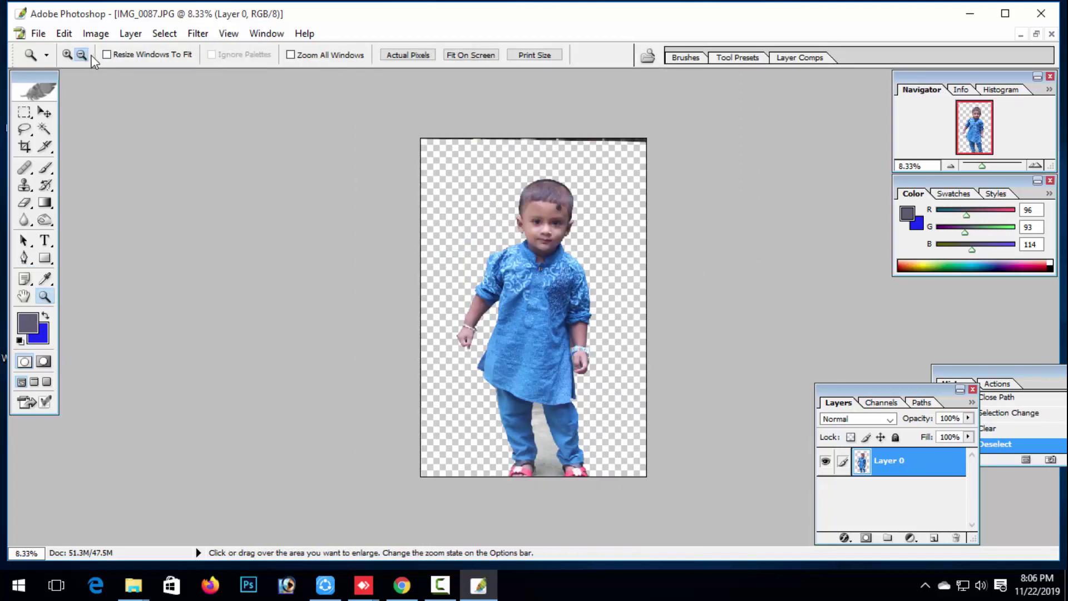
{"action": "left_click", "coordinate": [564, 264]}
{"action": "left_click", "coordinate": [563, 263]}
{"action": "left_click", "coordinate": [564, 264]}
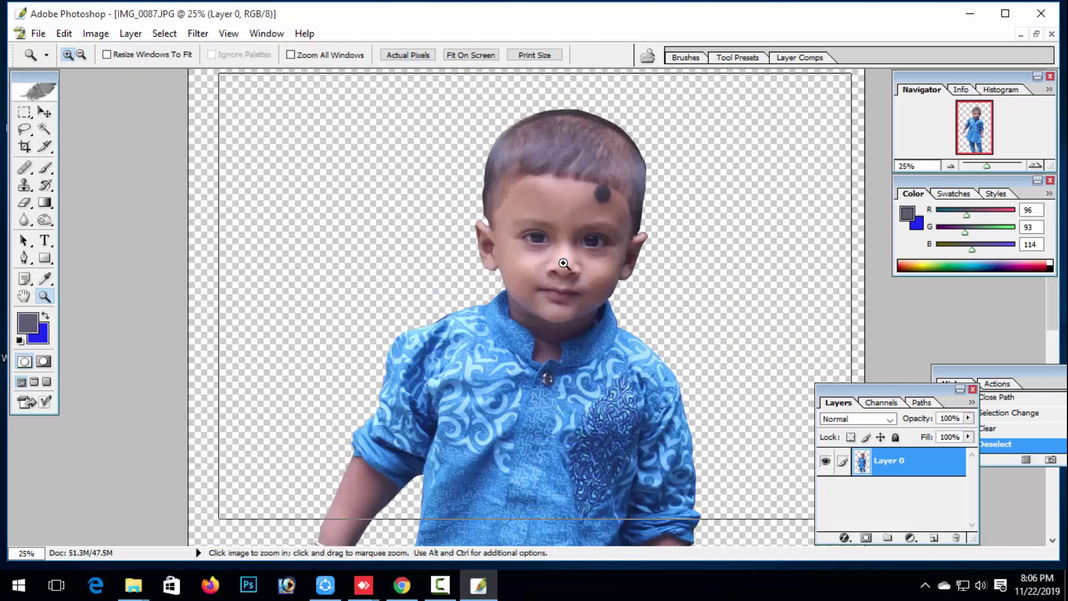
{"action": "left_click", "coordinate": [564, 264]}
{"action": "left_click", "coordinate": [563, 263]}
{"action": "left_click", "coordinate": [564, 264]}
{"action": "scroll", "coordinate": [541, 372], "scroll_direction": "down", "scroll_amount": 10}
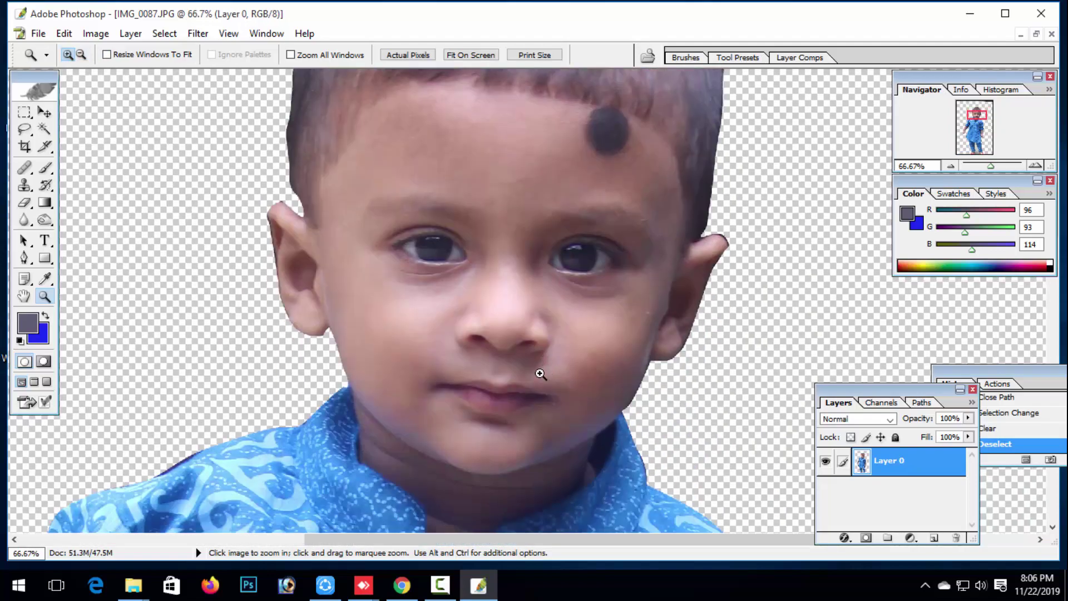
{"action": "scroll", "coordinate": [534, 383], "scroll_direction": "down", "scroll_amount": 10}
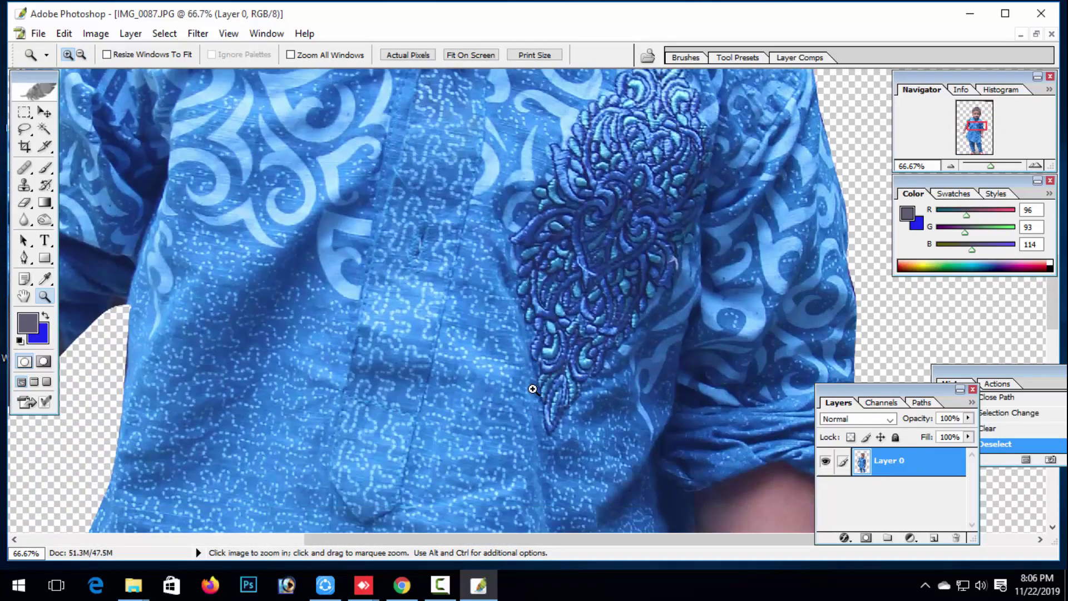
{"action": "scroll", "coordinate": [545, 384], "scroll_direction": "down", "scroll_amount": 3}
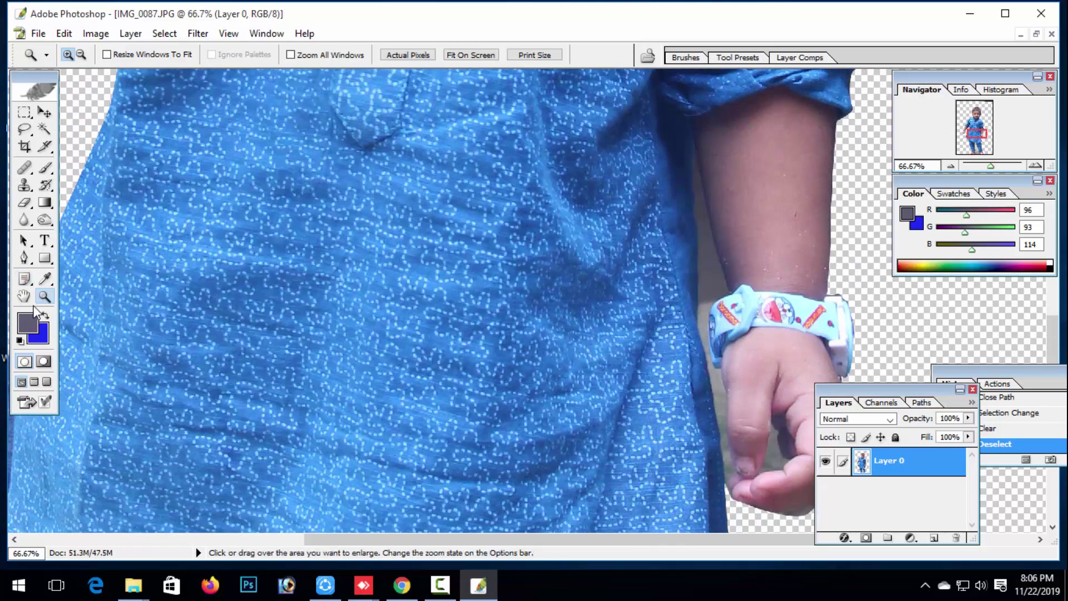
Step: Trace a closed Pen path around the leftover background gap between the tunic's side and the arm wearing the watch
{"action": "left_click", "coordinate": [24, 257]}
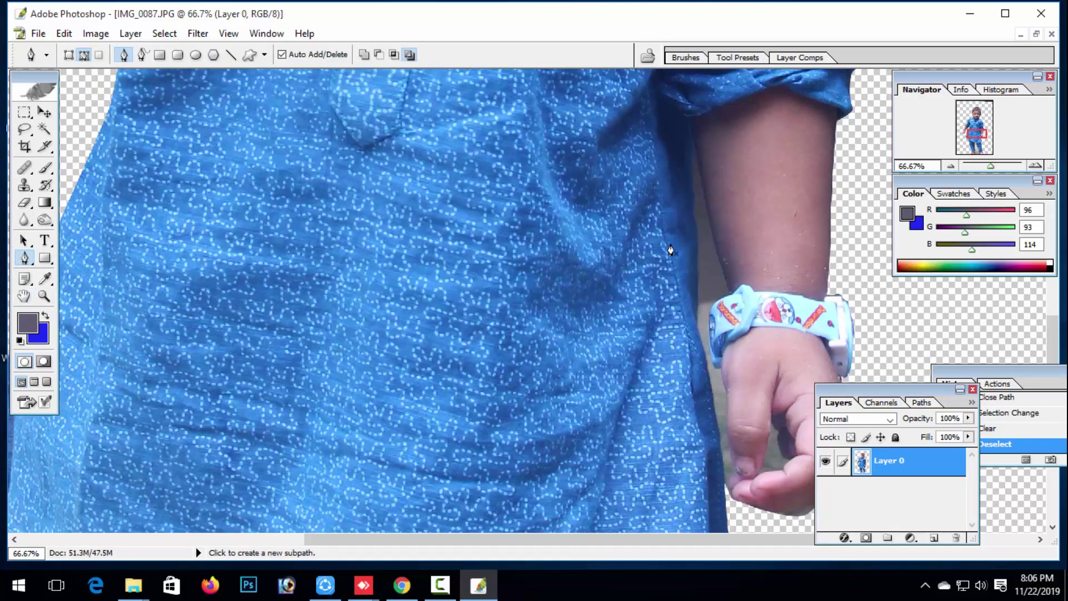
{"action": "left_click", "coordinate": [727, 290]}
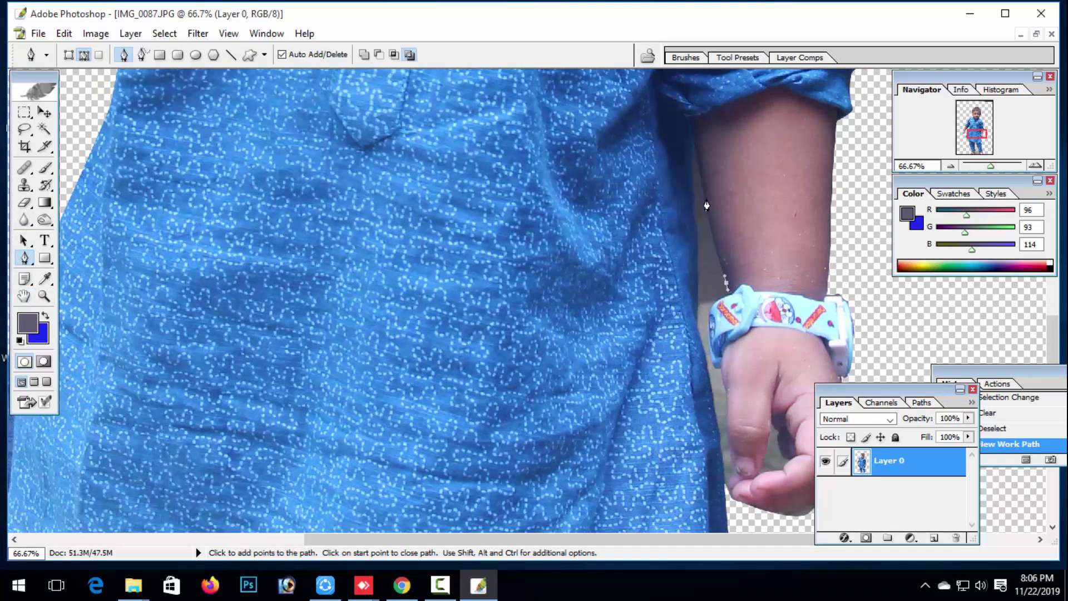
{"action": "left_click_drag", "start_coordinate": [706, 194], "coordinate": [699, 180]}
{"action": "left_click", "coordinate": [696, 149]}
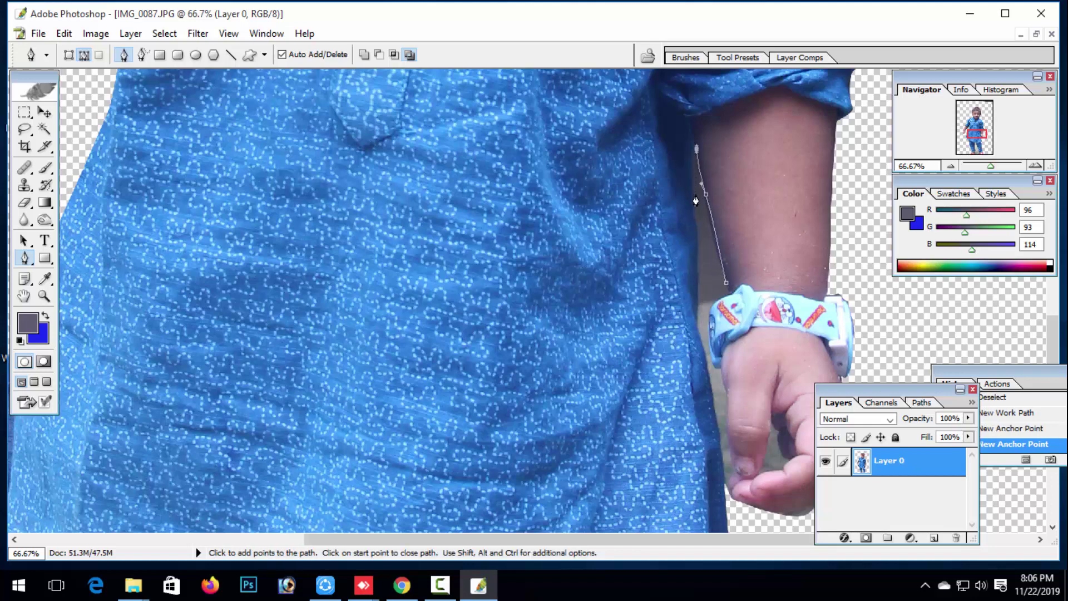
{"action": "left_click", "coordinate": [695, 191]}
{"action": "left_click_drag", "start_coordinate": [699, 245], "coordinate": [699, 260]}
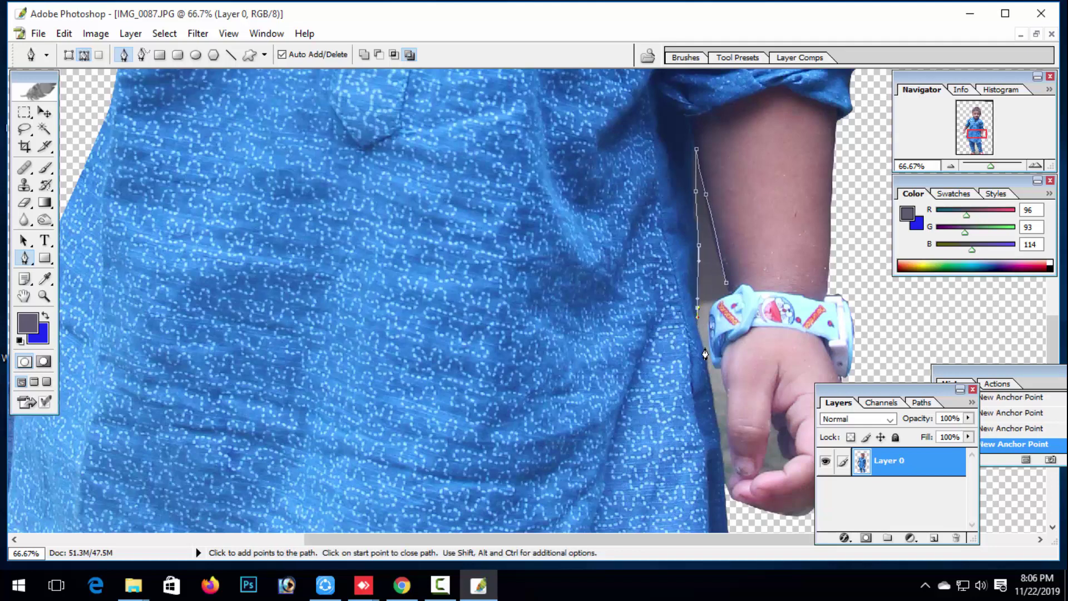
{"action": "scroll", "coordinate": [708, 375], "scroll_direction": "down", "scroll_amount": 5}
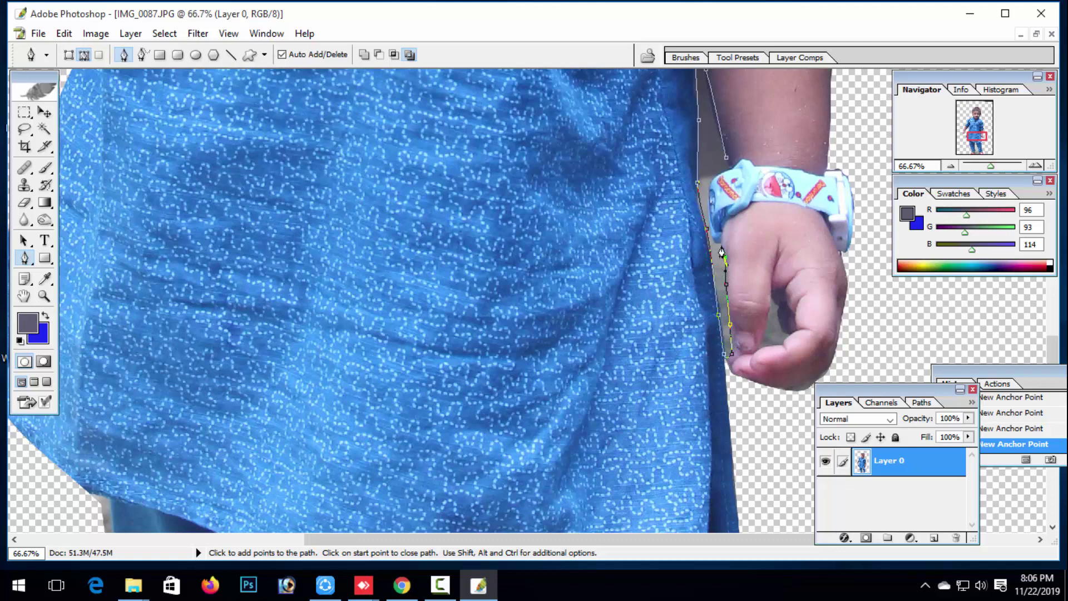
{"action": "left_click", "coordinate": [708, 196]}
{"action": "left_click", "coordinate": [715, 183]}
{"action": "left_click", "coordinate": [726, 160]}
Step: Convert the path between tunic and arm to a selection, delete the background inside it and deselect
{"action": "right_click", "coordinate": [711, 167]}
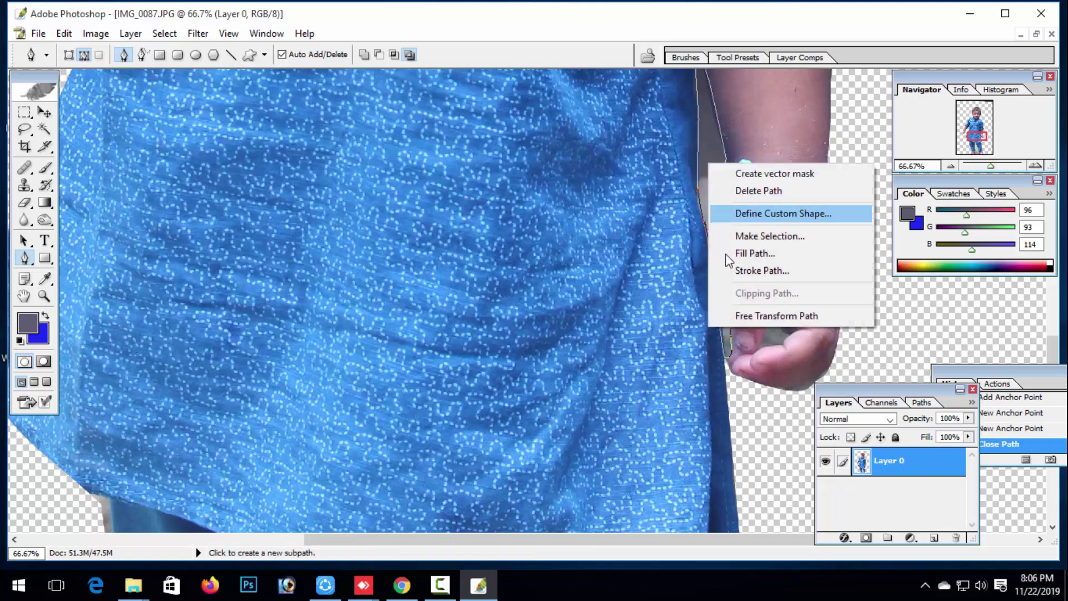
{"action": "left_click", "coordinate": [704, 145]}
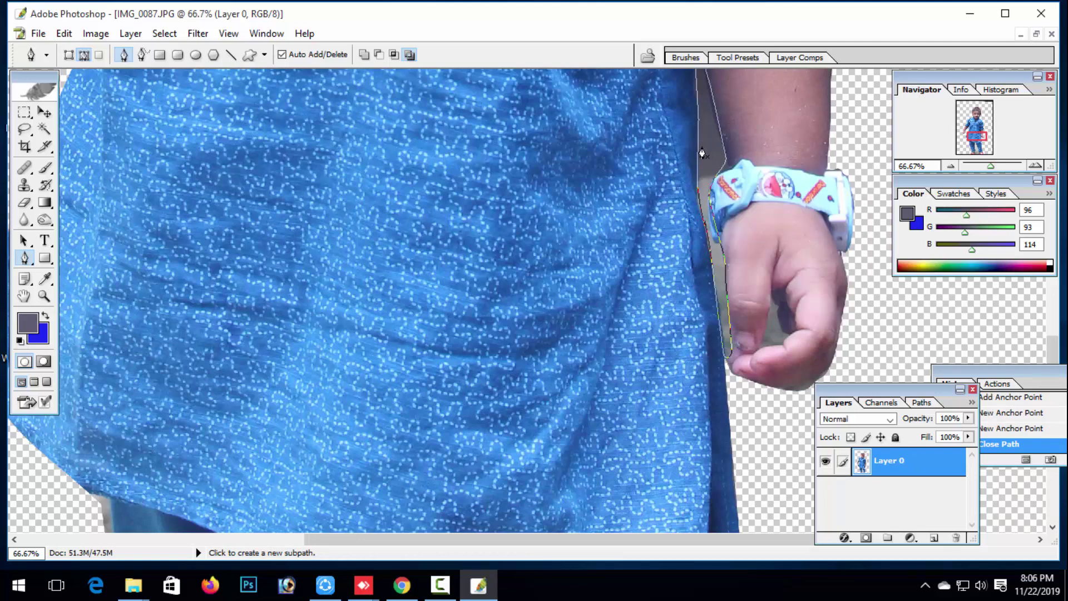
{"action": "key", "text": "ctrl+Return"}
{"action": "key", "text": "Delete"}
{"action": "key", "text": "ctrl+d"}
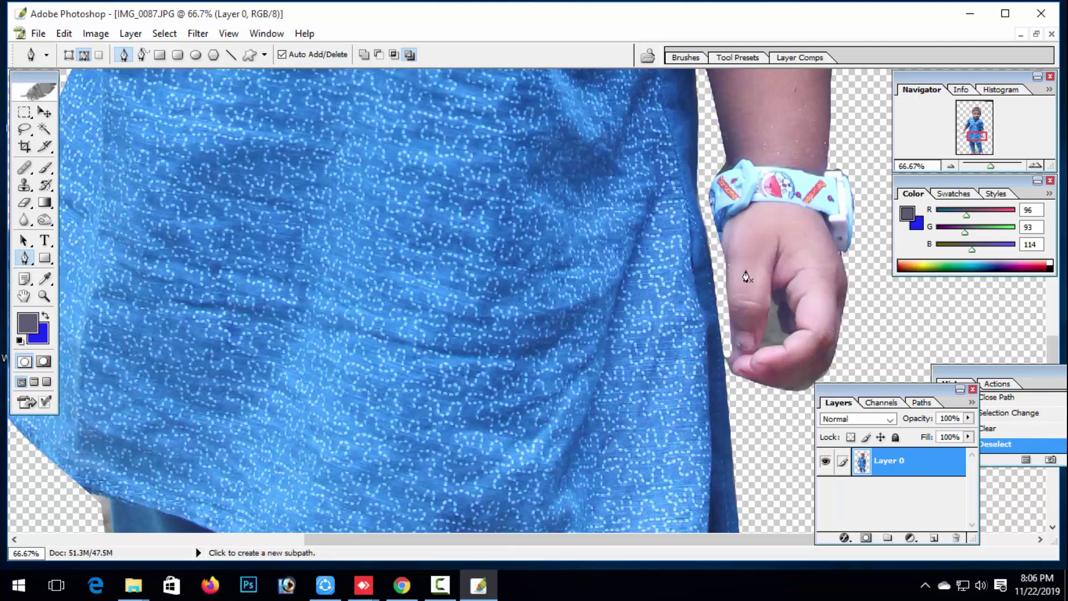
Step: Trace a closed Pen path around the small background gap enclosed by the curled fingers below the watch
{"action": "scroll", "coordinate": [770, 305], "scroll_direction": "down", "scroll_amount": 2}
{"action": "left_click", "coordinate": [771, 240]}
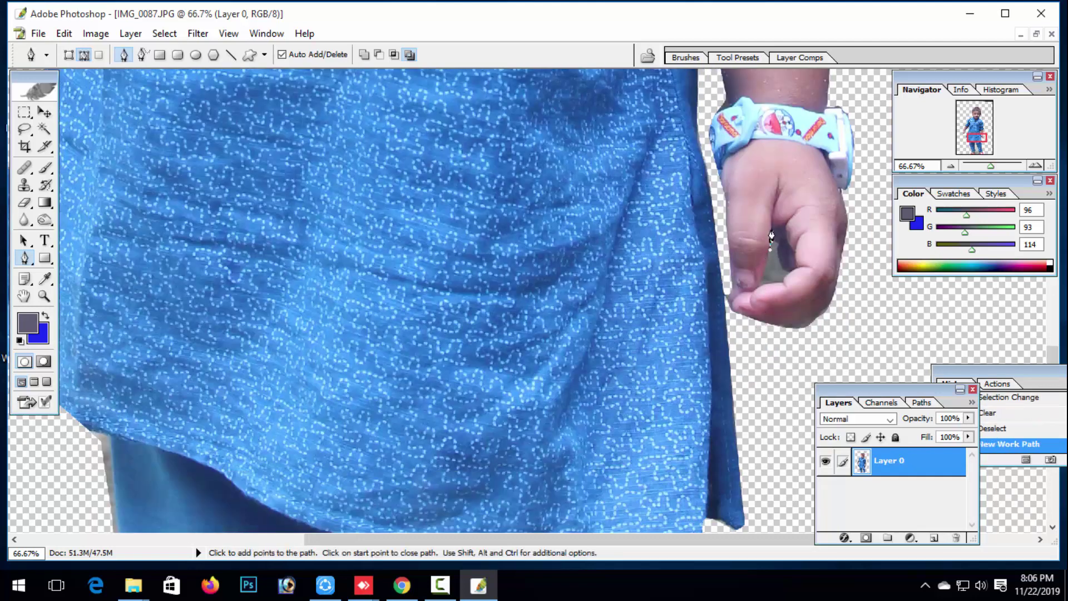
{"action": "left_click", "coordinate": [777, 226]}
{"action": "left_click", "coordinate": [792, 244]}
{"action": "left_click", "coordinate": [796, 261]}
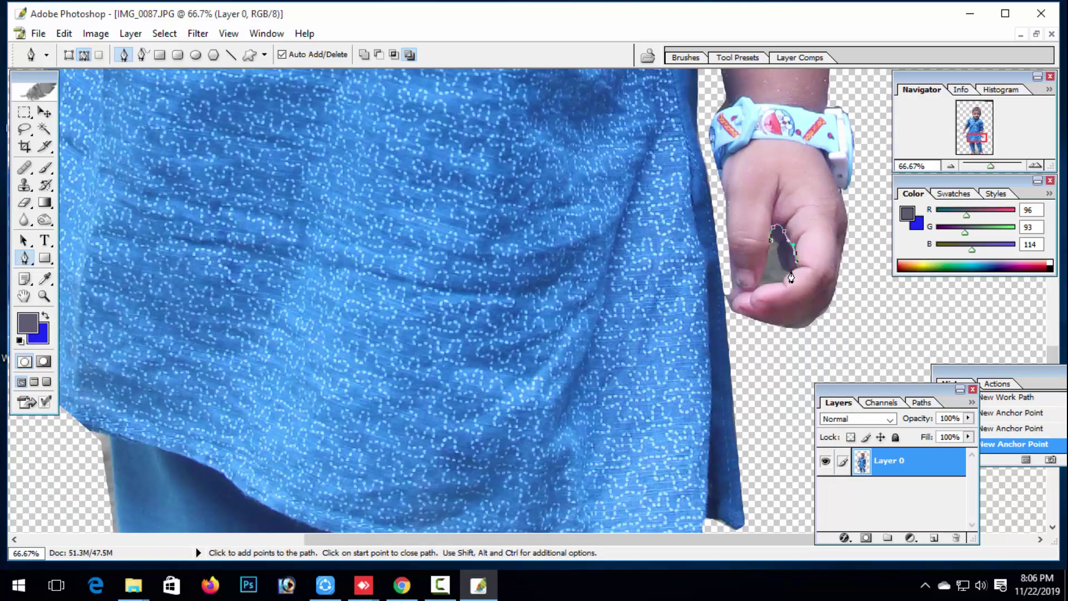
{"action": "left_click", "coordinate": [790, 273]}
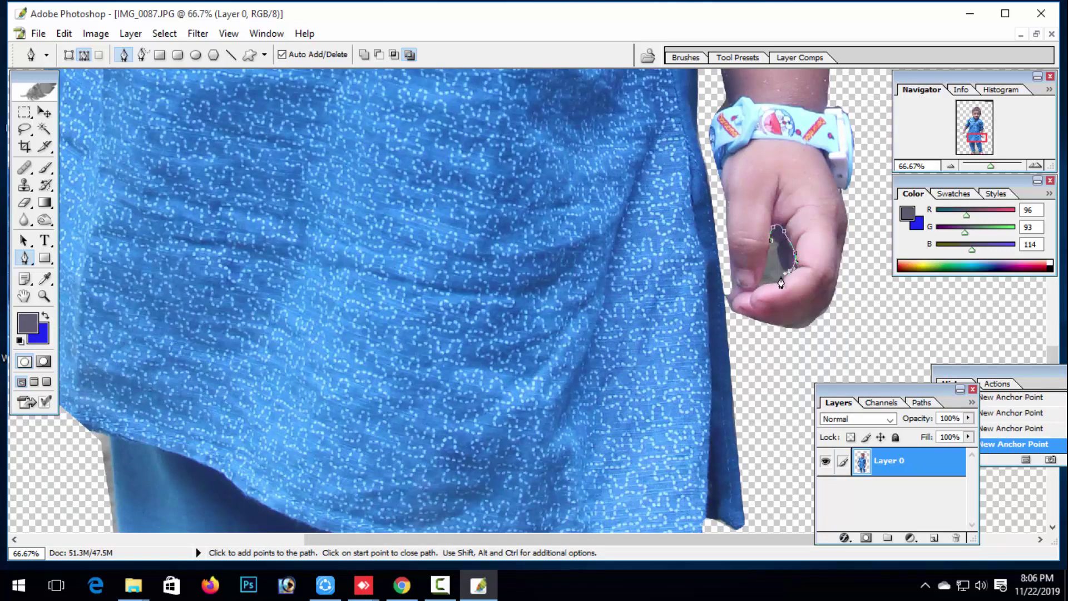
{"action": "left_click", "coordinate": [770, 240]}
Step: Convert the finger-gap path to a selection, delete its contents and deselect
{"action": "key", "text": "ctrl+Return"}
{"action": "key", "text": "Delete"}
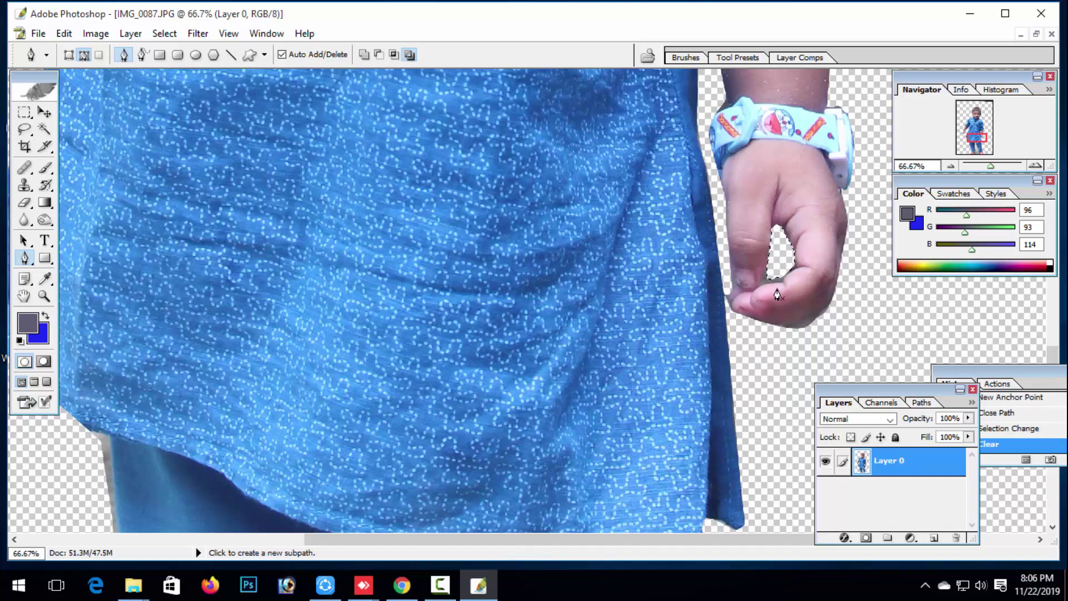
{"action": "key", "text": "ctrl+d"}
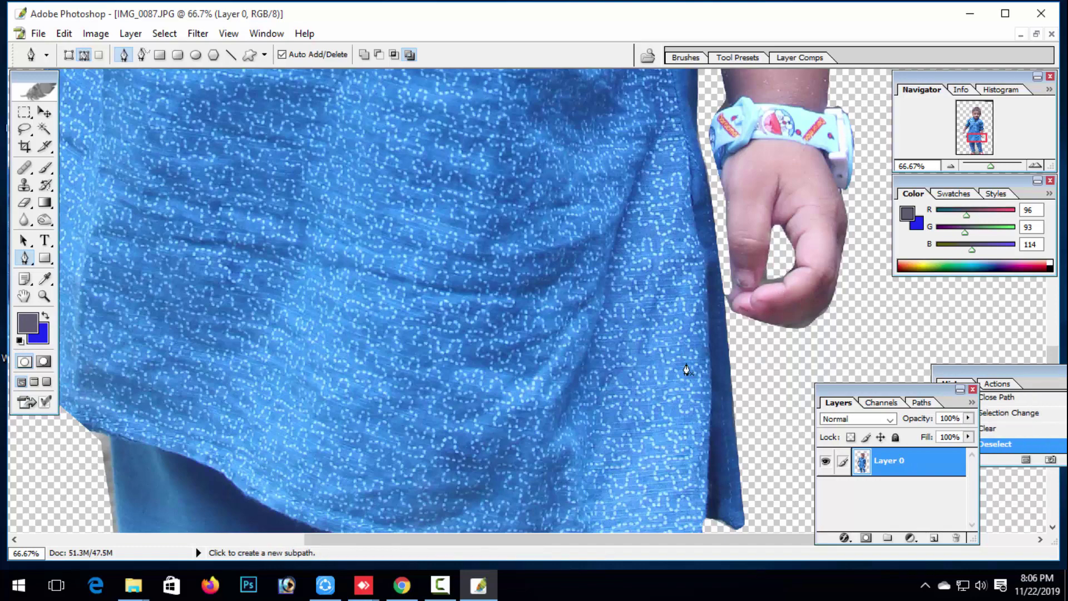
Step: Start a Pen path at the inner side of the sandal on the watch-hand side and trace up around the trouser cuff
{"action": "scroll", "coordinate": [686, 369], "scroll_direction": "down", "scroll_amount": 10}
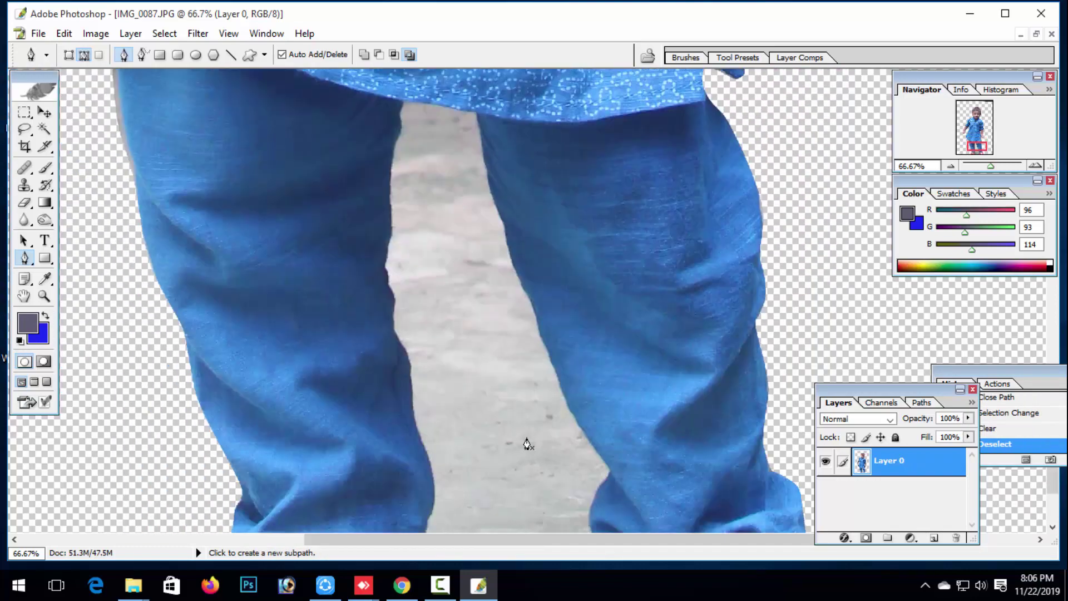
{"action": "scroll", "coordinate": [526, 445], "scroll_direction": "down", "scroll_amount": 5}
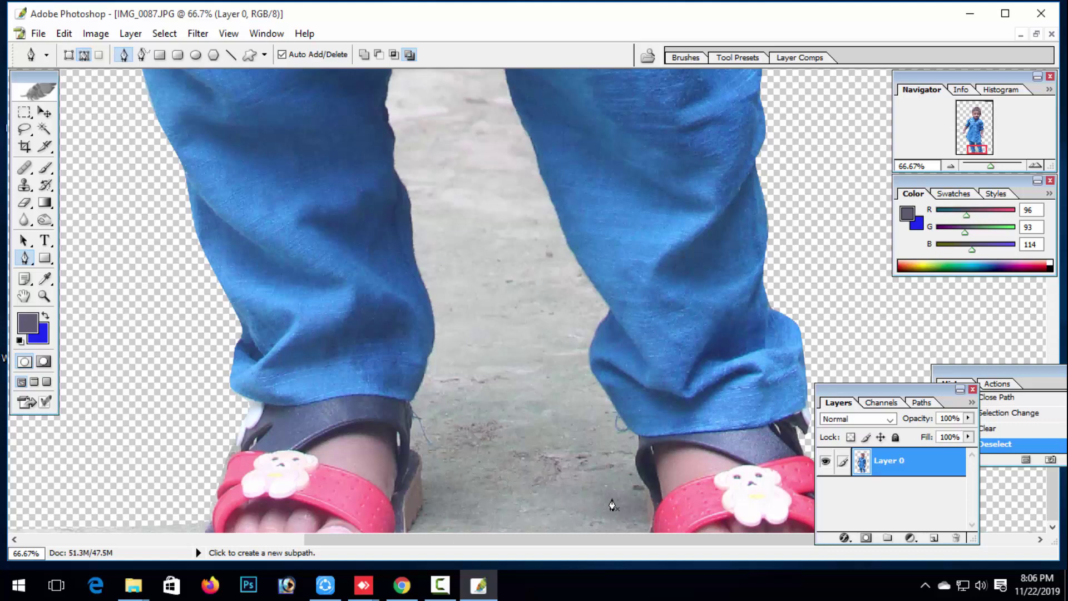
{"action": "left_click", "coordinate": [649, 520]}
{"action": "left_click", "coordinate": [635, 443]}
{"action": "left_click", "coordinate": [625, 419]}
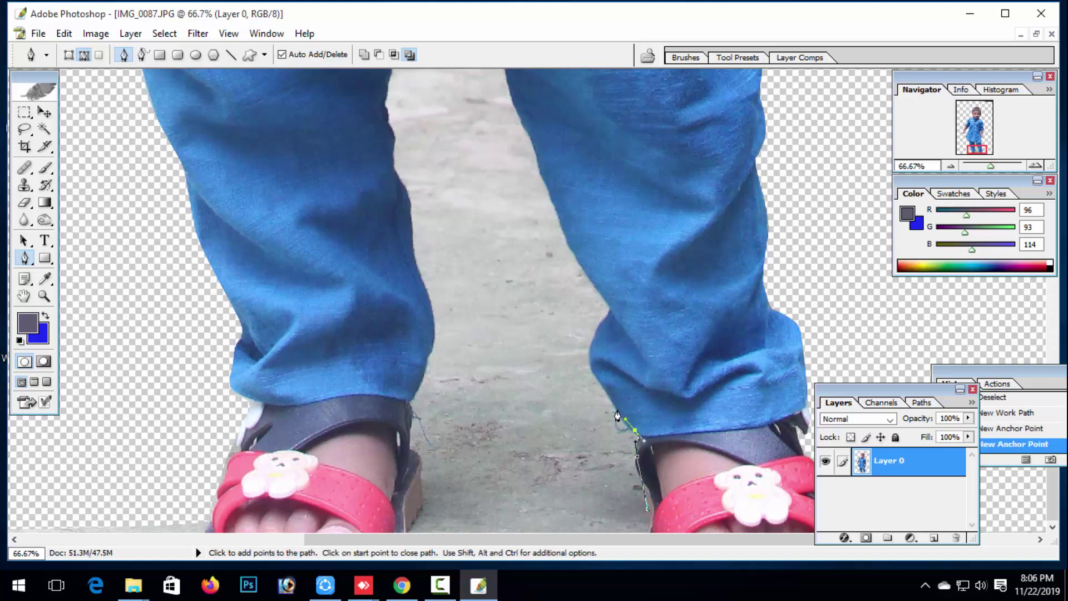
{"action": "left_click", "coordinate": [603, 383]}
{"action": "left_click", "coordinate": [591, 361]}
{"action": "left_click", "coordinate": [597, 328]}
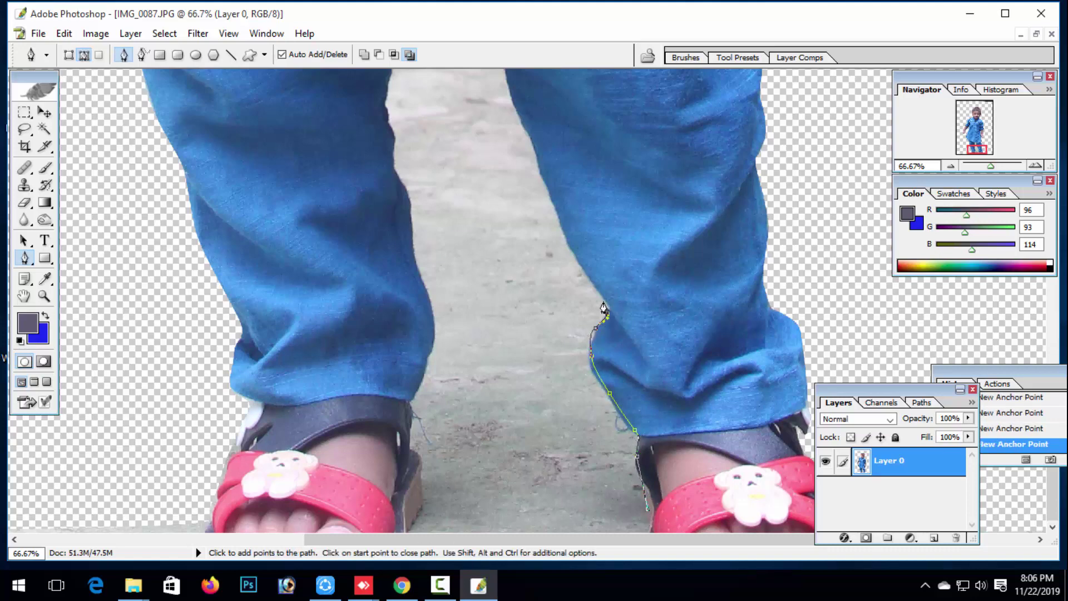
Step: Continue the path up the inner trouser edge, across under the tunic hem and onto the other leg's inner edge
{"action": "scroll", "coordinate": [557, 245], "scroll_direction": "up", "scroll_amount": 5}
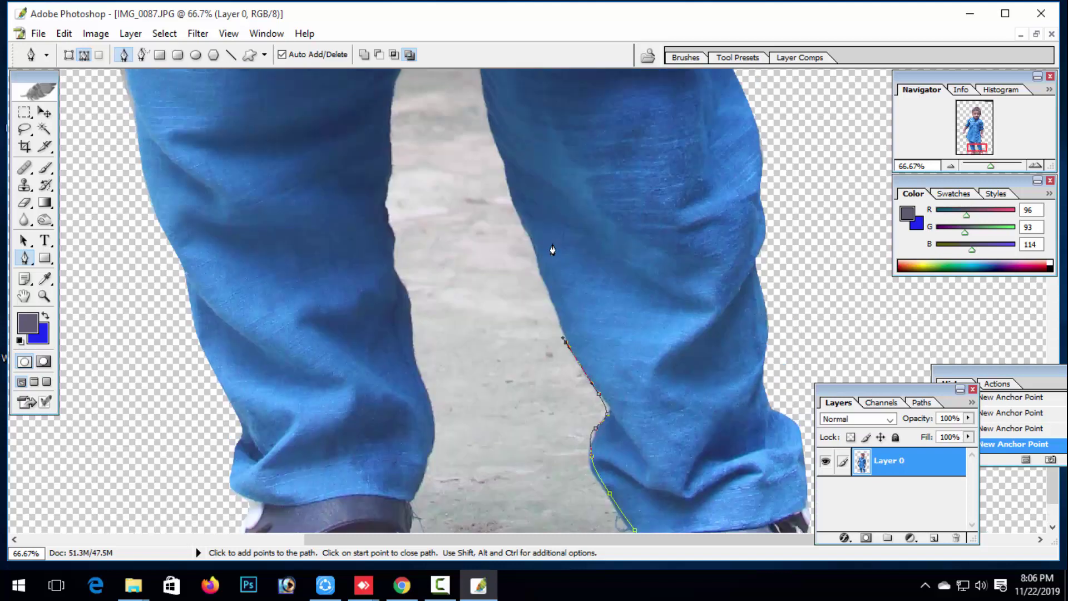
{"action": "left_click", "coordinate": [494, 184]}
{"action": "left_click", "coordinate": [489, 163]}
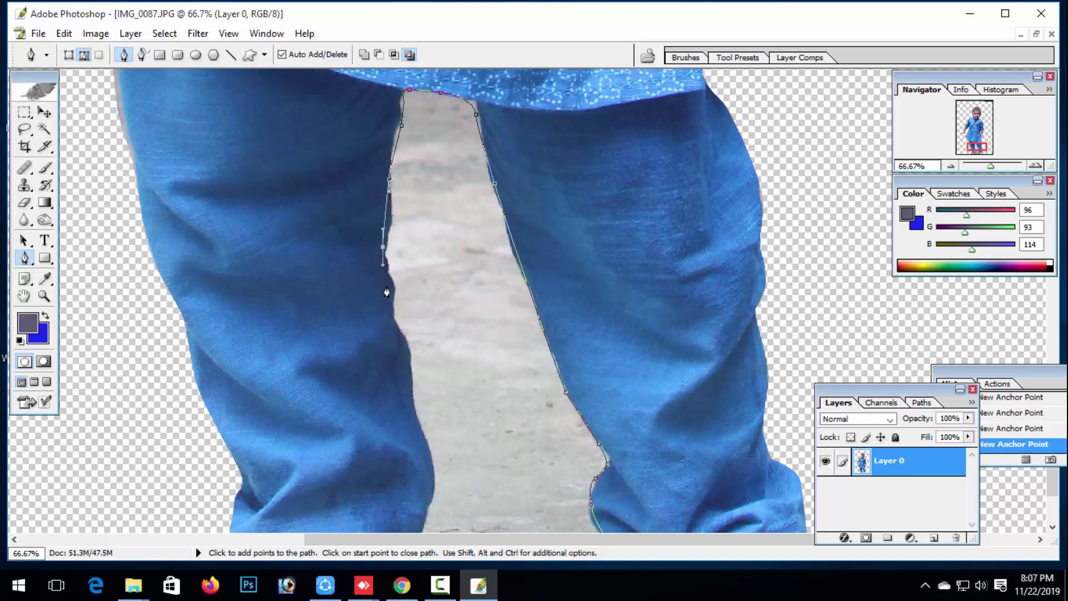
Step: Trace down the other leg's inner edge, cuff and sandal, and close the path along the ground at the first sandal
{"action": "scroll", "coordinate": [434, 453], "scroll_direction": "down", "scroll_amount": 4}
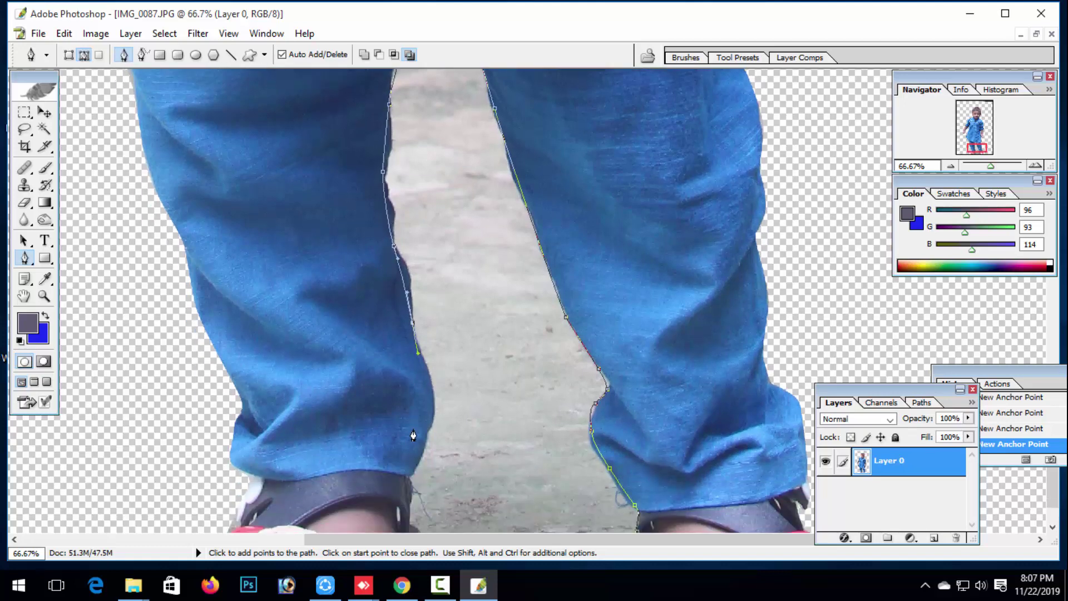
{"action": "left_click", "coordinate": [411, 424]}
{"action": "scroll", "coordinate": [411, 433], "scroll_direction": "down", "scroll_amount": 1}
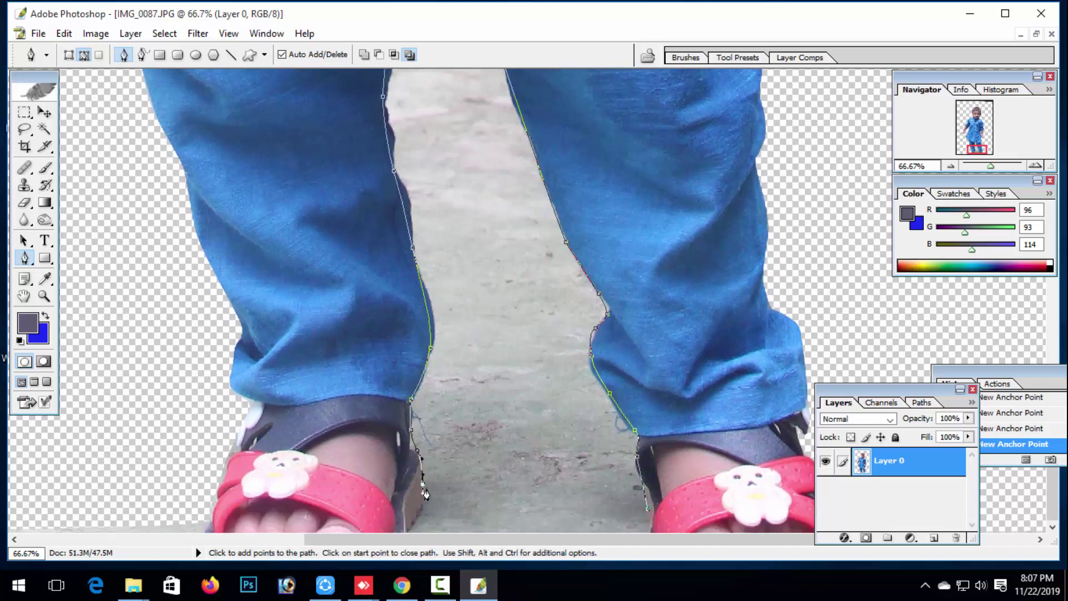
{"action": "left_click", "coordinate": [408, 530]}
{"action": "left_click", "coordinate": [502, 530]}
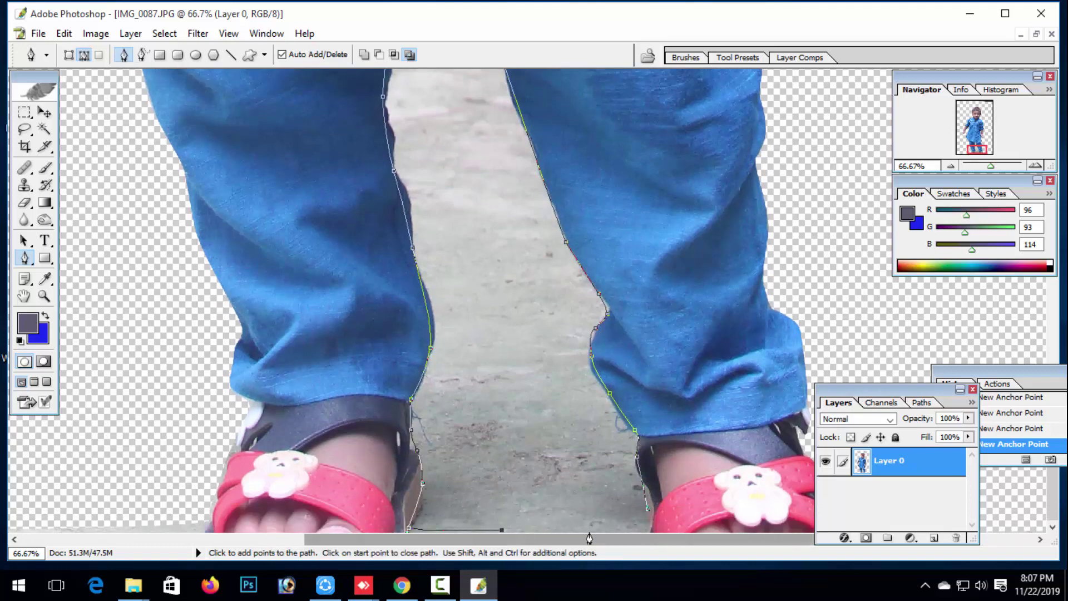
{"action": "left_click", "coordinate": [649, 513]}
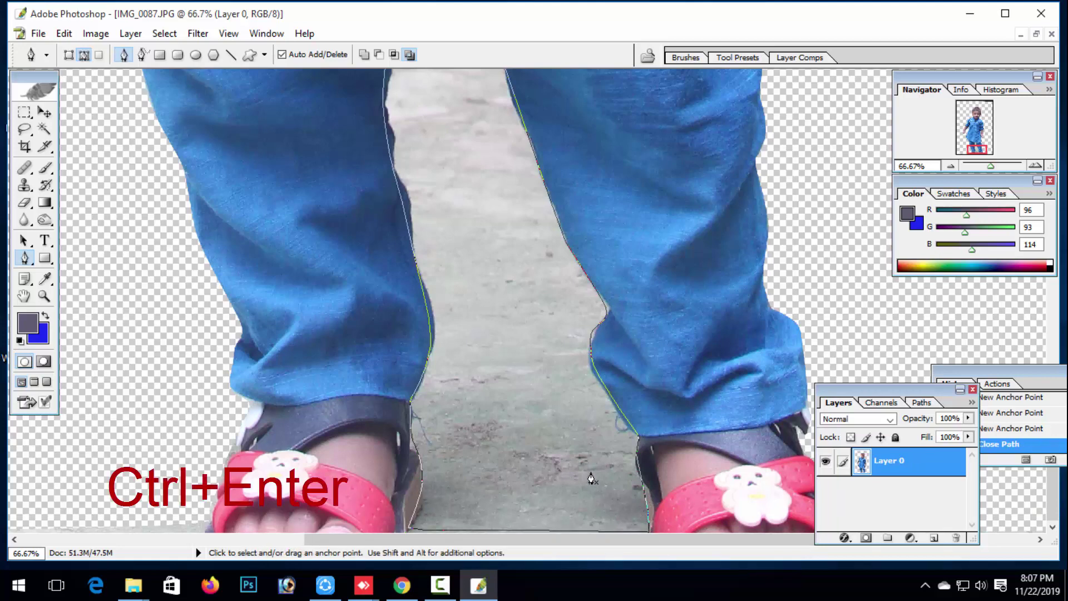
Step: Convert the path between the legs to a selection, delete the ground inside it and deselect
{"action": "key", "text": "ctrl+Return"}
{"action": "key", "text": "Delete"}
{"action": "key", "text": "ctrl+d"}
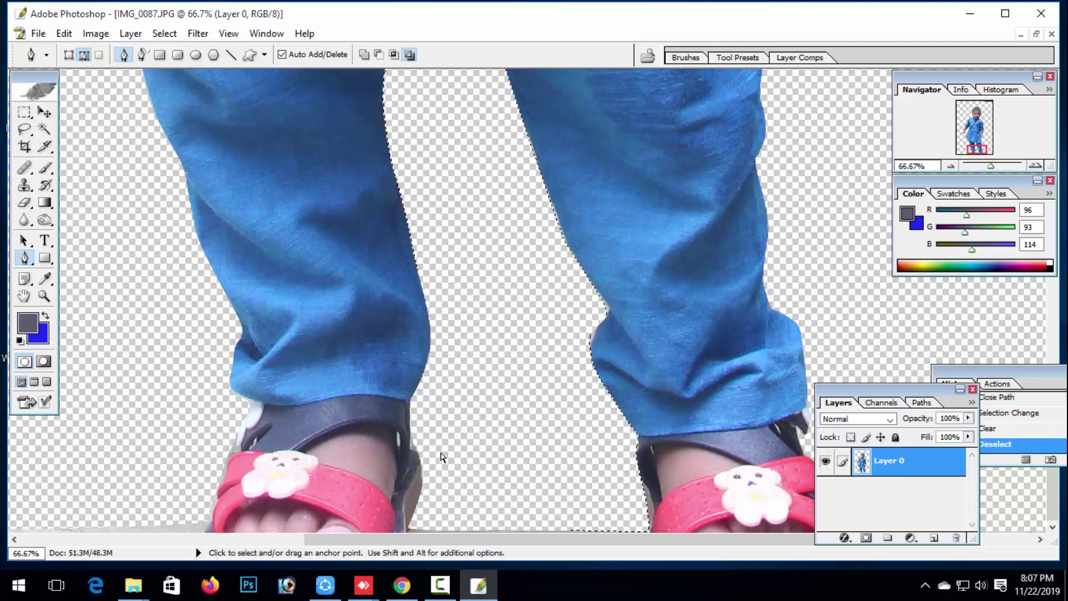
Step: Examine the whole cutout at several zoom levels for remaining background
{"action": "left_click", "coordinate": [44, 295]}
{"action": "left_click", "coordinate": [439, 356], "text": "alt"}
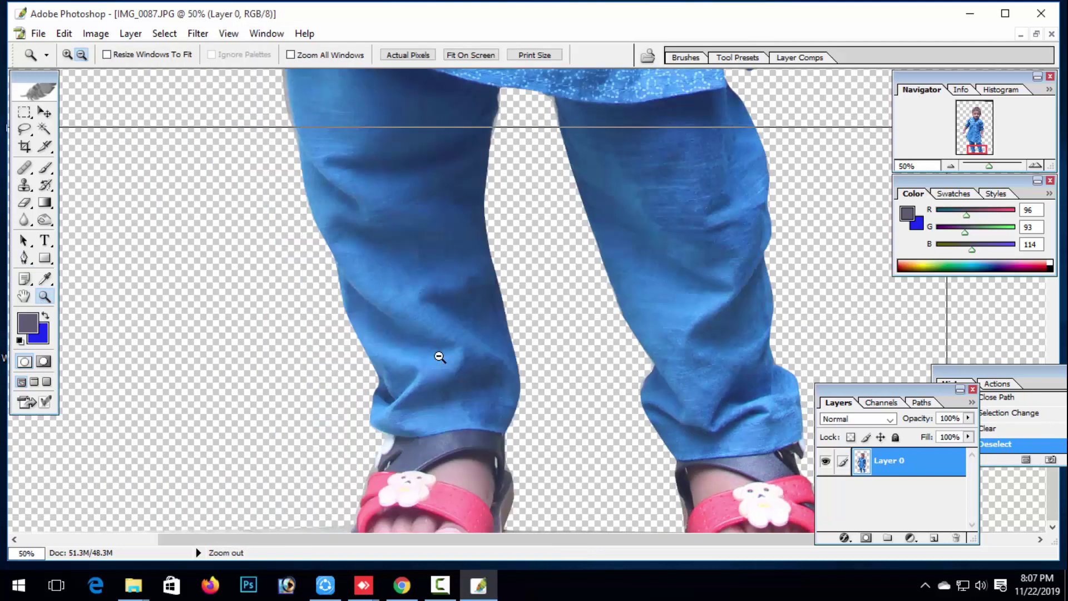
{"action": "left_click", "coordinate": [295, 315], "text": "alt"}
{"action": "left_click", "coordinate": [82, 55]}
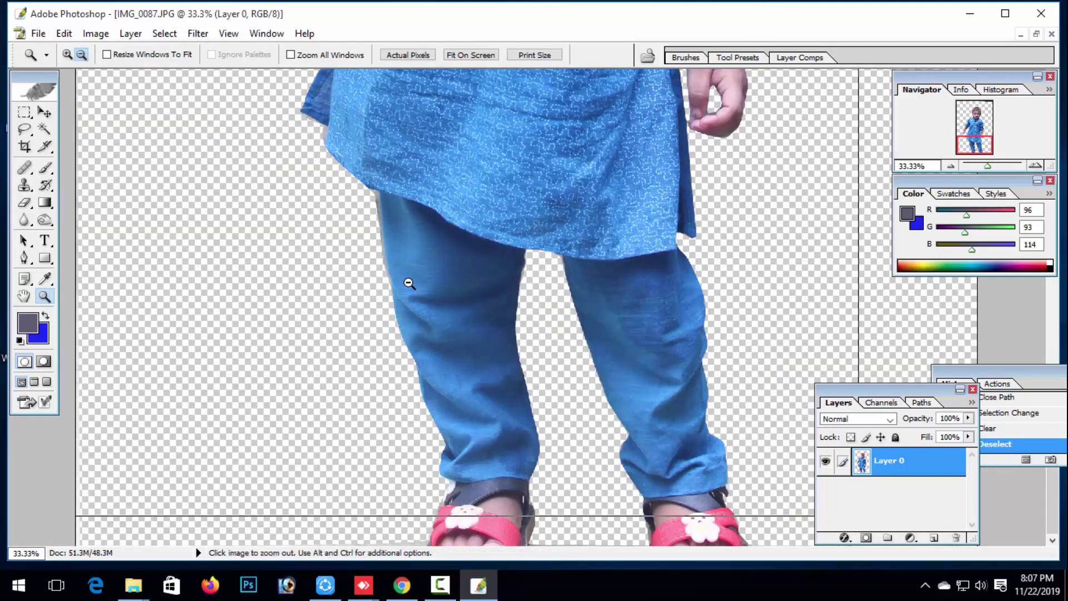
{"action": "left_click", "coordinate": [405, 281]}
{"action": "left_click", "coordinate": [406, 281]}
{"action": "left_click", "coordinate": [438, 284]}
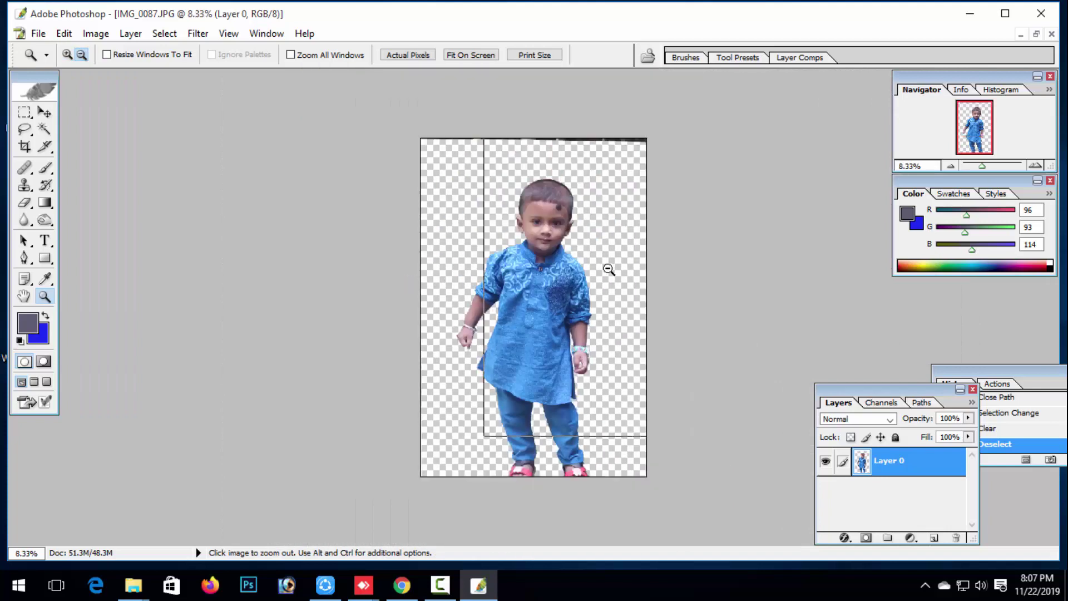
{"action": "left_click", "coordinate": [608, 270]}
{"action": "left_click", "coordinate": [610, 269]}
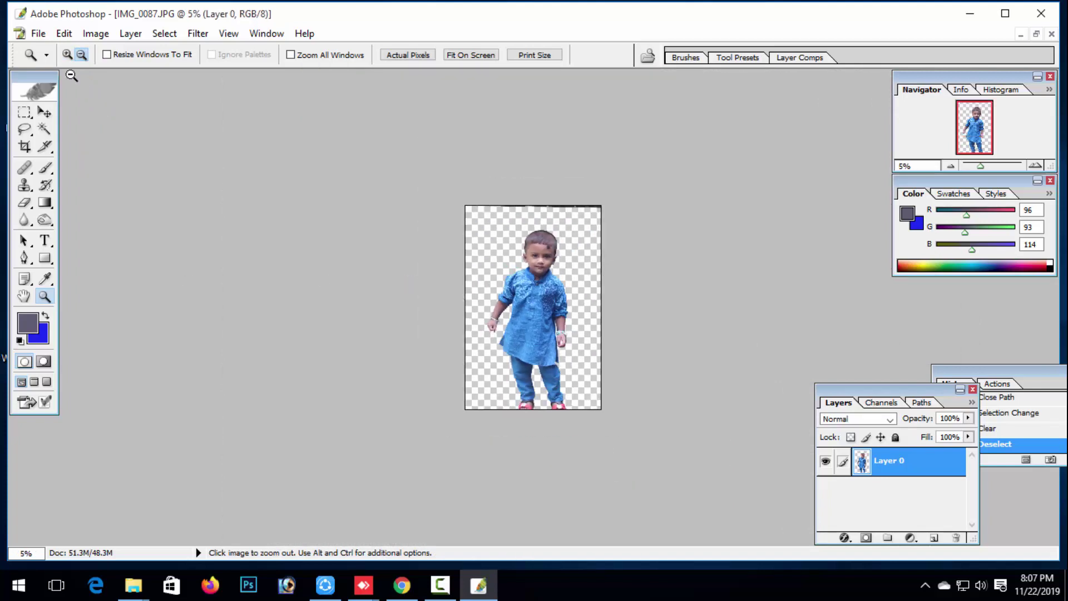
{"action": "left_click", "coordinate": [67, 55]}
{"action": "left_click_drag", "start_coordinate": [601, 208], "coordinate": [473, 400]}
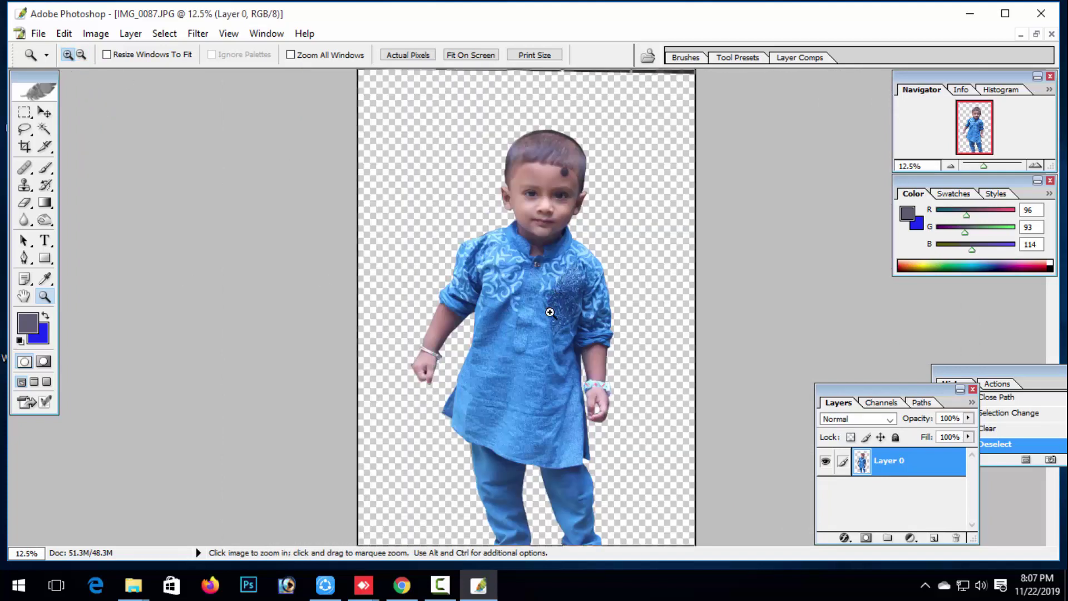
Step: Draw a closed Pen path around the leftover dark strip along the photo's upper edge, above the boy's head
{"action": "left_click", "coordinate": [549, 312]}
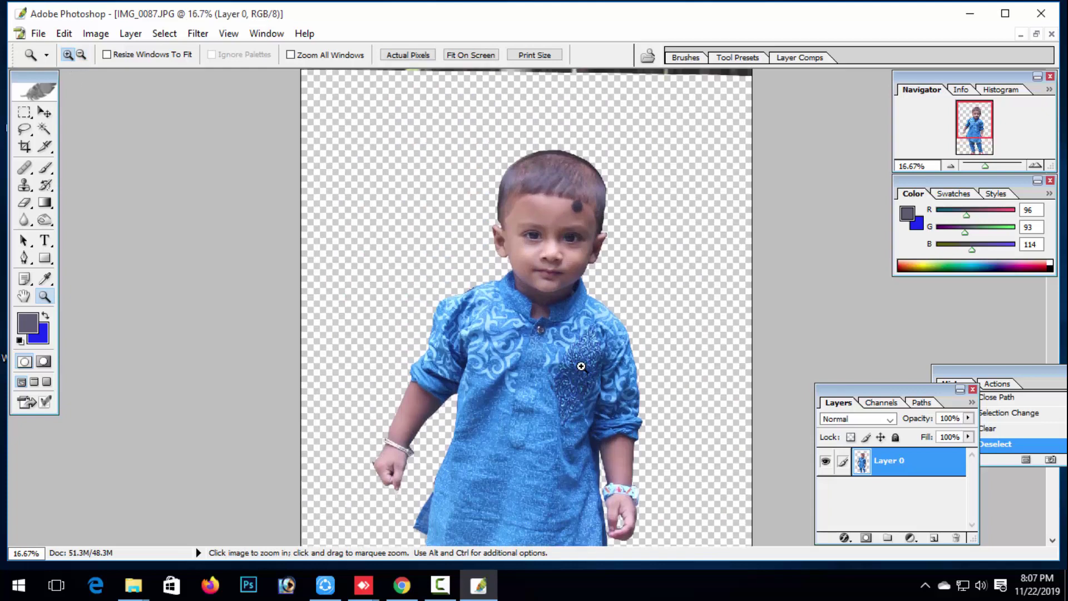
{"action": "left_click", "coordinate": [81, 54]}
{"action": "left_click", "coordinate": [358, 164]}
{"action": "left_click", "coordinate": [410, 178]}
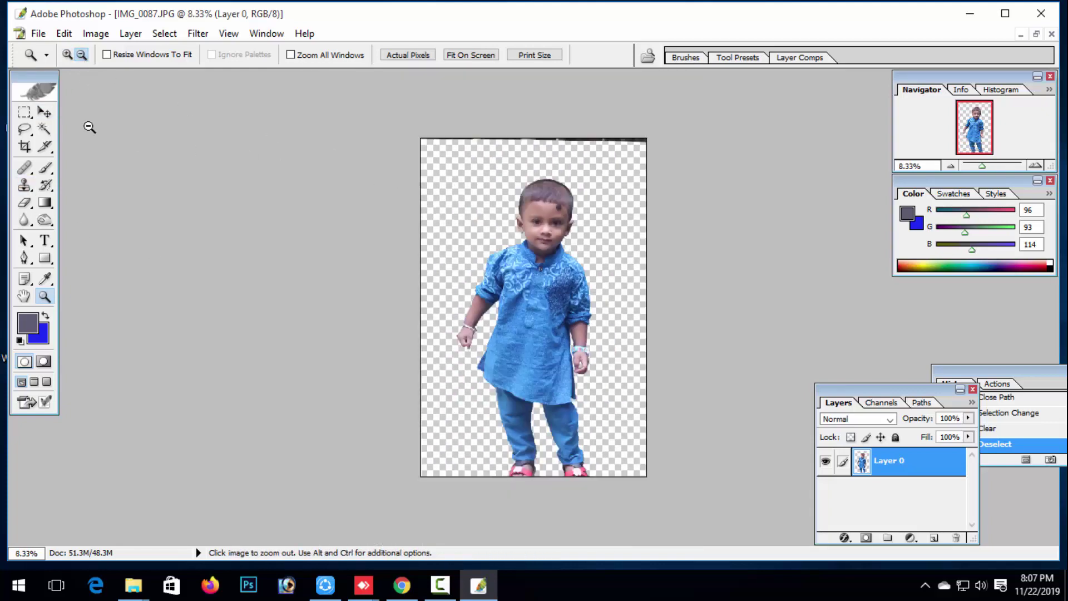
{"action": "left_click", "coordinate": [23, 258]}
{"action": "left_click", "coordinate": [431, 151]}
{"action": "left_click_drag", "start_coordinate": [555, 150], "coordinate": [590, 149]}
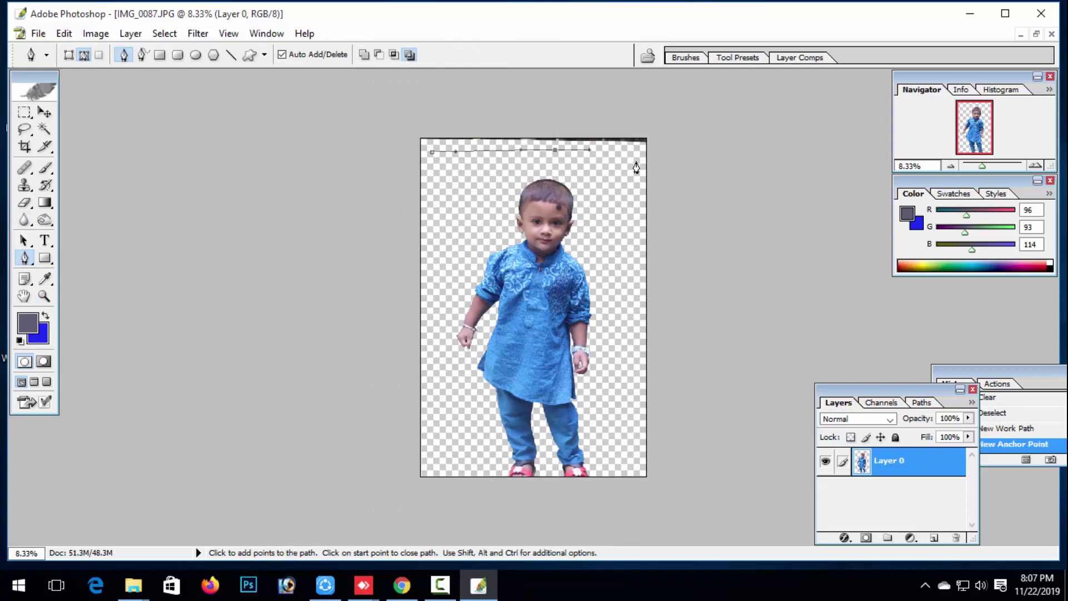
{"action": "left_click_drag", "start_coordinate": [699, 168], "coordinate": [577, 104]}
{"action": "left_click_drag", "start_coordinate": [712, 114], "coordinate": [445, 83]}
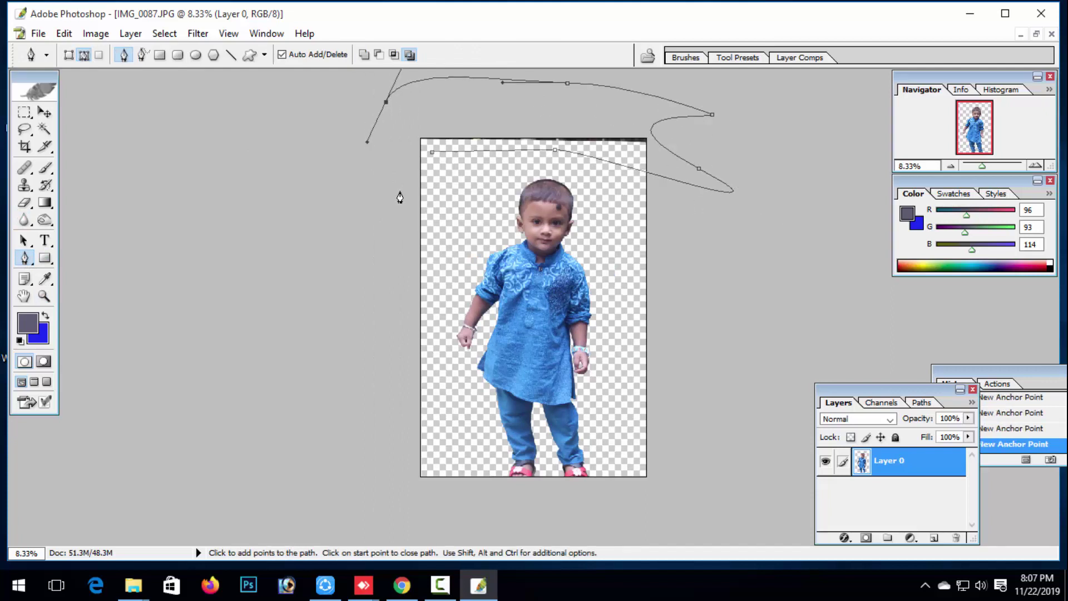
{"action": "left_click", "coordinate": [432, 154]}
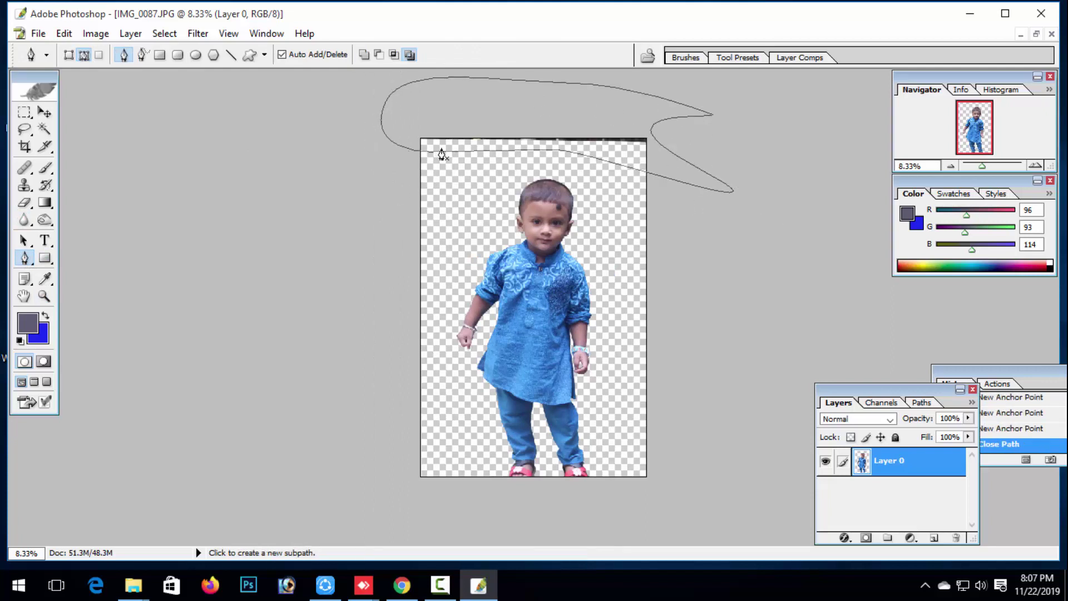
Step: Convert the path to a selection, delete the leftover strip above the boy's head and deselect
{"action": "key", "text": "ctrl+Return"}
{"action": "key", "text": "Delete"}
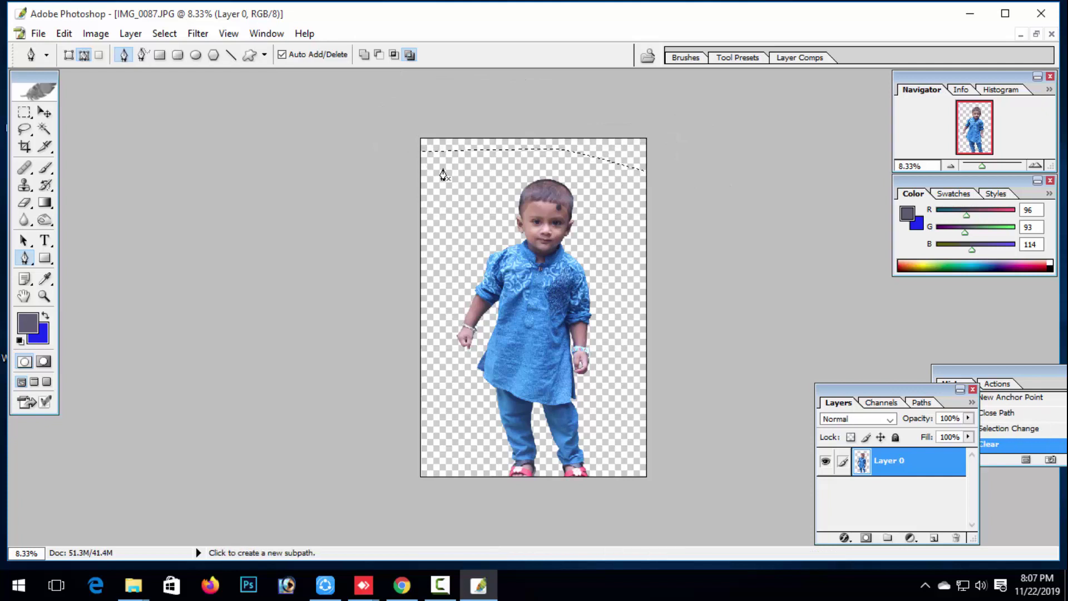
{"action": "key", "text": "ctrl+d"}
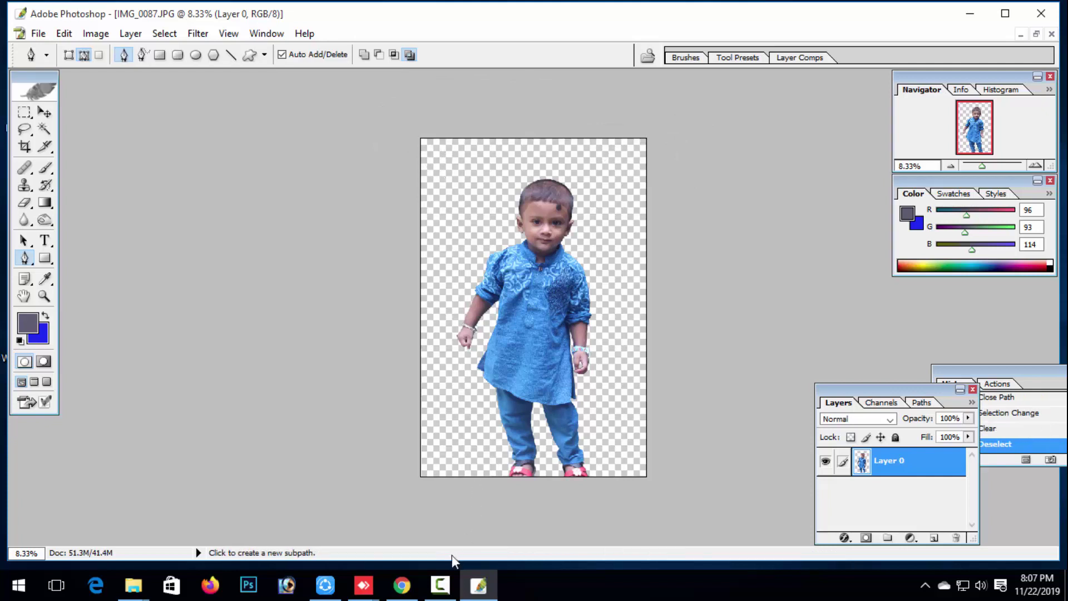
{"action": "left_click", "coordinate": [996, 507]}
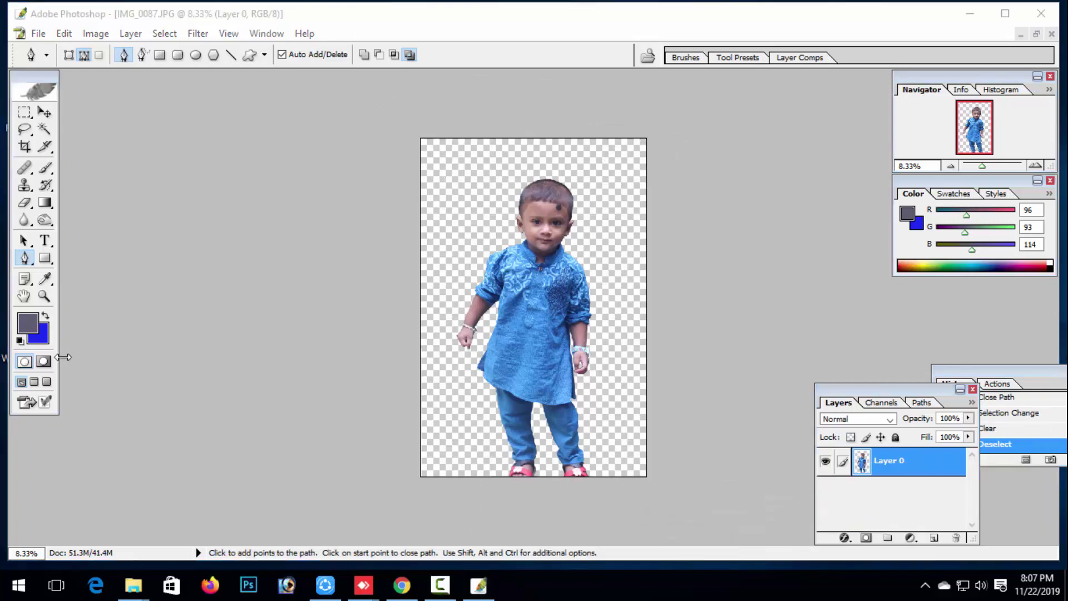
Step: Examine the cutout edges around the collar, hair and ear at higher magnification for remaining background
{"action": "left_click", "coordinate": [44, 296]}
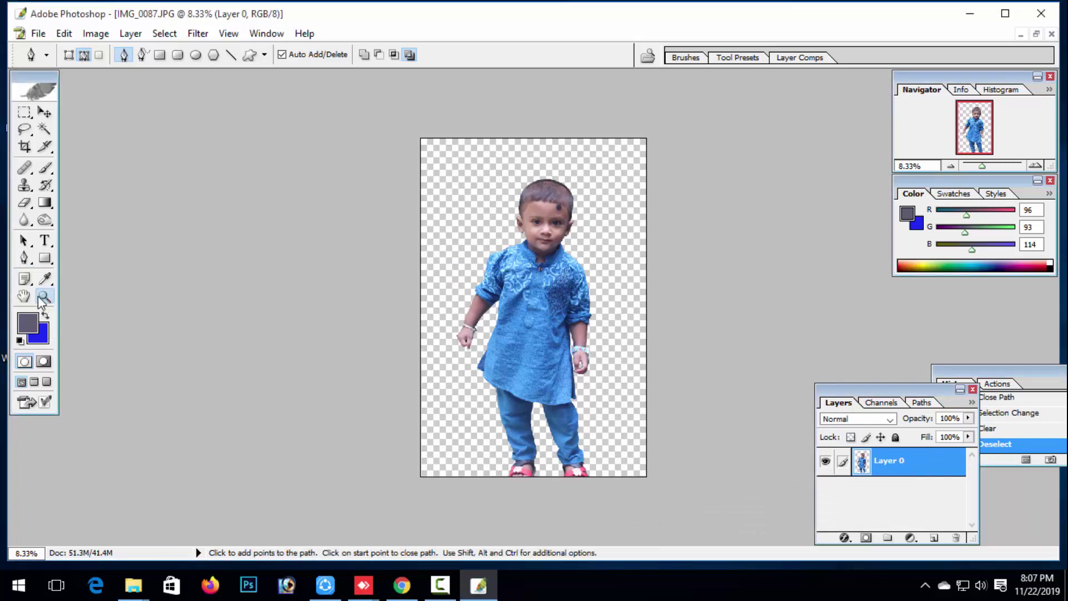
{"action": "left_click", "coordinate": [540, 342], "text": "alt"}
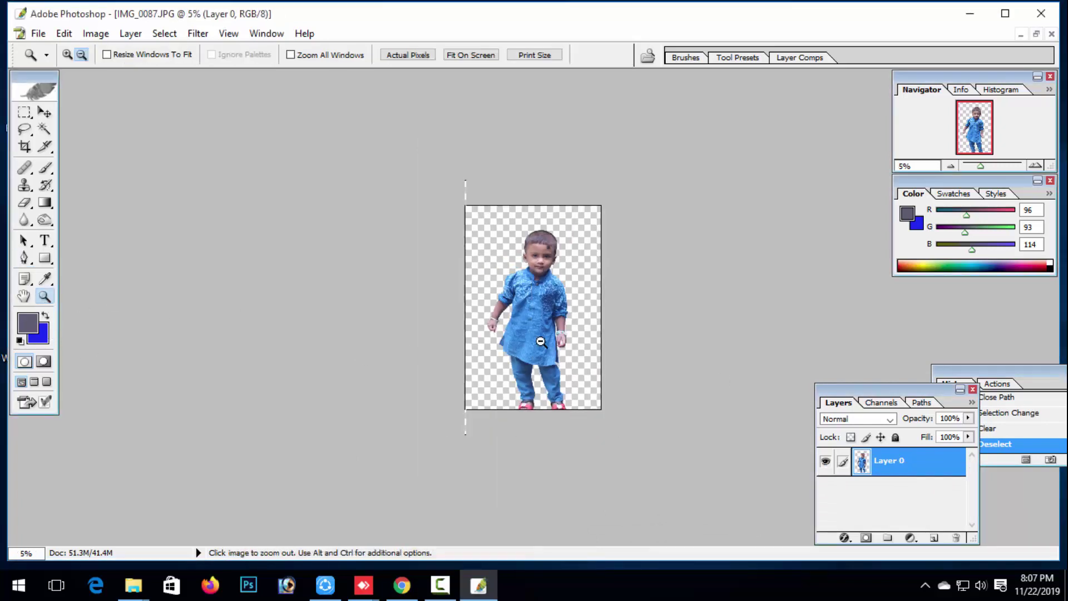
{"action": "left_click", "coordinate": [68, 55]}
{"action": "left_click", "coordinate": [546, 284]}
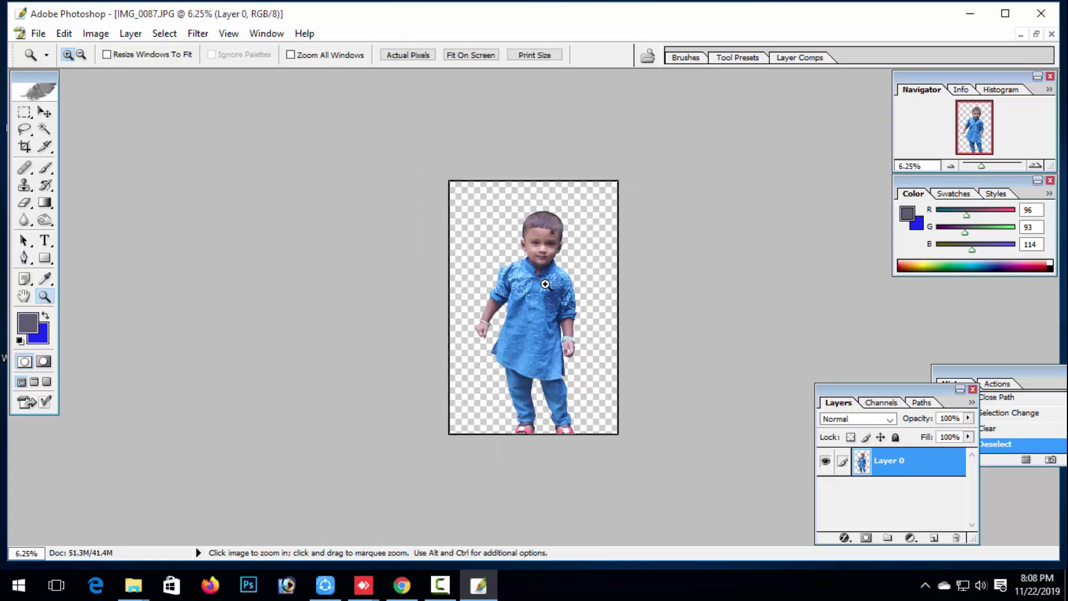
{"action": "left_click", "coordinate": [545, 284]}
{"action": "left_click", "coordinate": [545, 284]}
{"action": "left_click", "coordinate": [545, 285]}
{"action": "left_click", "coordinate": [545, 284]}
{"action": "left_click", "coordinate": [544, 284]}
{"action": "left_click", "coordinate": [543, 284]}
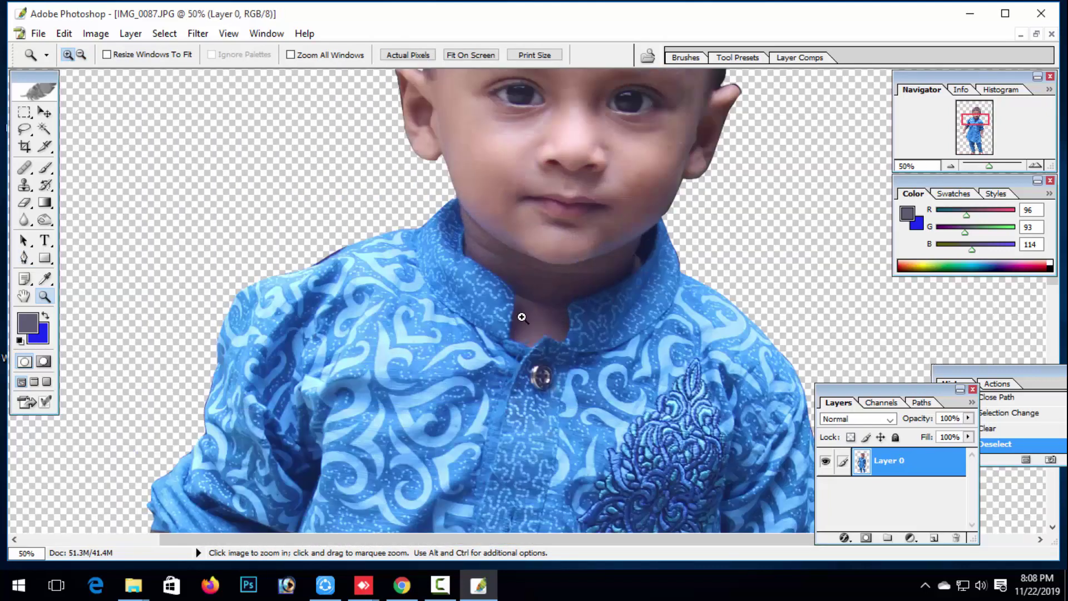
{"action": "scroll", "coordinate": [388, 402], "scroll_direction": "up", "scroll_amount": 2}
{"action": "scroll", "coordinate": [388, 402], "scroll_direction": "up", "scroll_amount": 10}
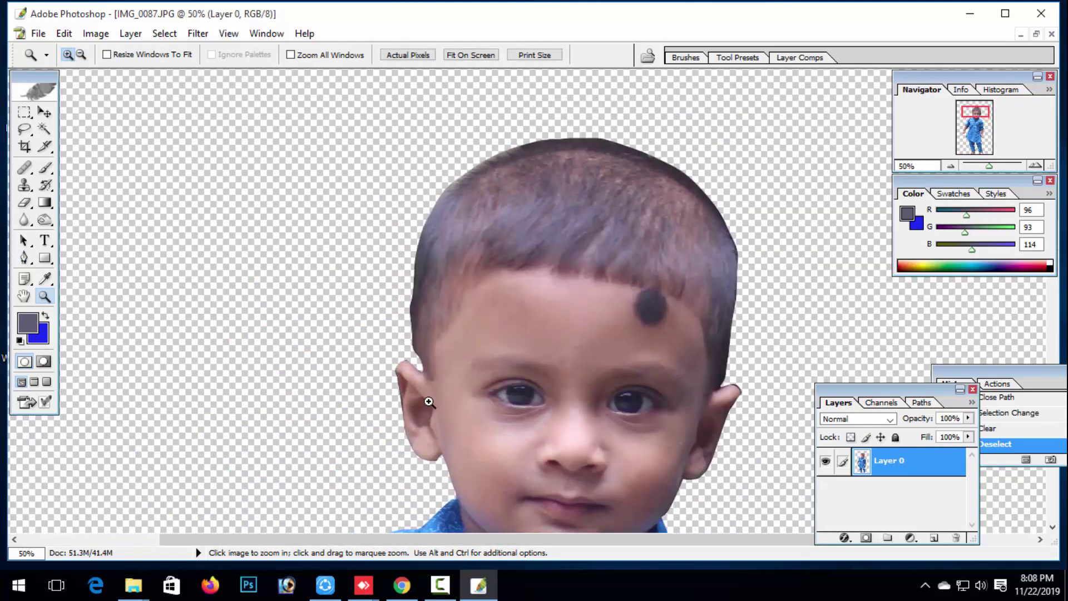
{"action": "left_click", "coordinate": [428, 401]}
{"action": "left_click", "coordinate": [435, 398]}
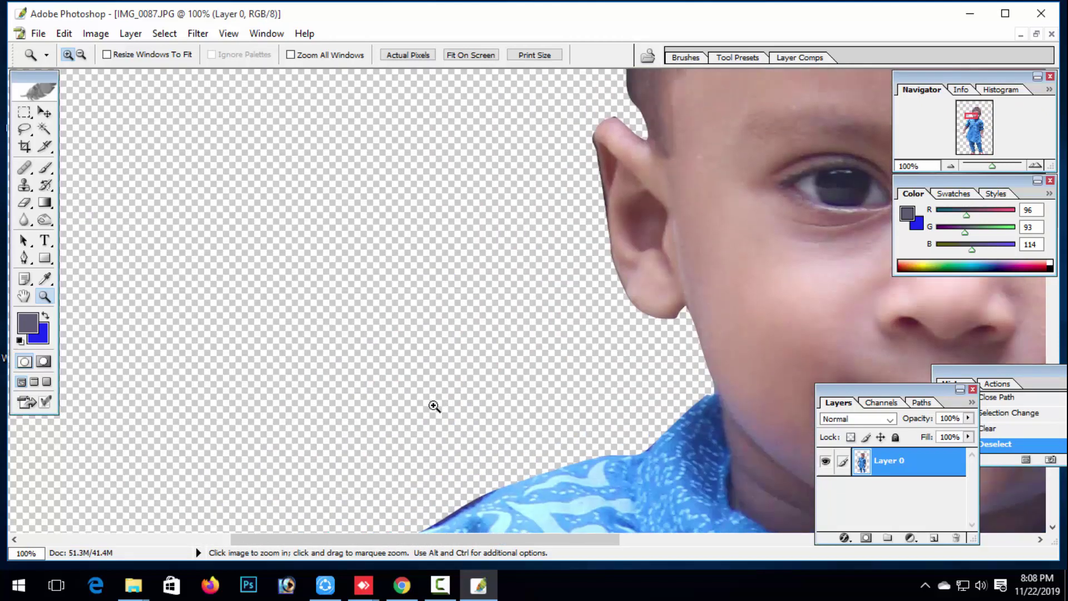
Step: Try the Clone Stamp beside the ear's outer edge, sampling the transparent area next to it
{"action": "left_click", "coordinate": [24, 184]}
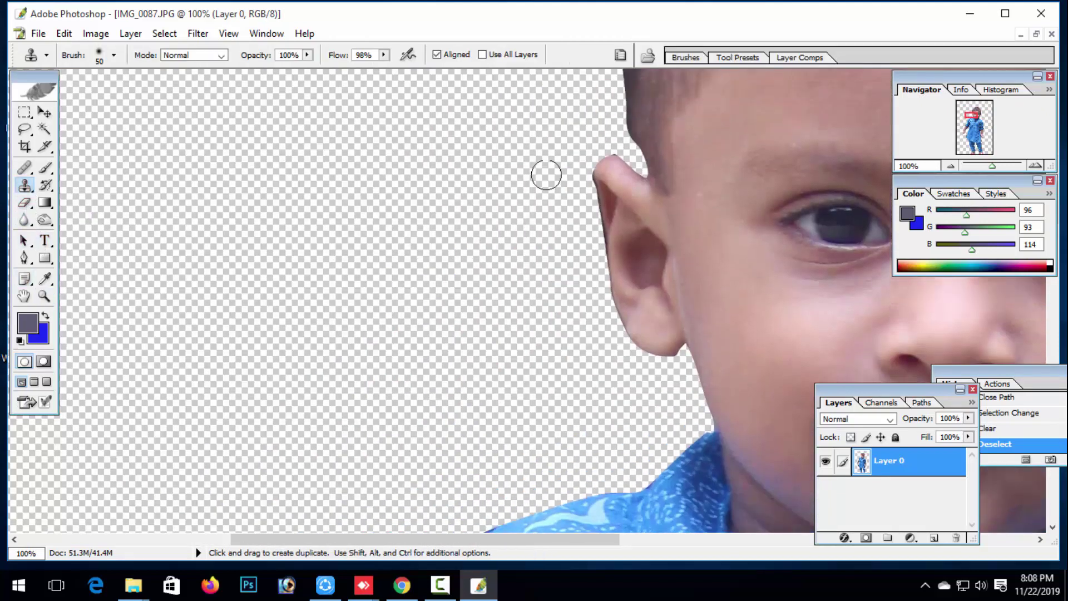
{"action": "left_click", "coordinate": [575, 174]}
{"action": "left_click", "coordinate": [551, 241]}
{"action": "left_click", "coordinate": [477, 222], "text": "alt"}
{"action": "mouse_move", "coordinate": [570, 191]}
{"action": "left_mouse_down"}
{"action": "mouse_move", "coordinate": [586, 205]}
{"action": "mouse_move", "coordinate": [572, 246]}
{"action": "left_mouse_up"}
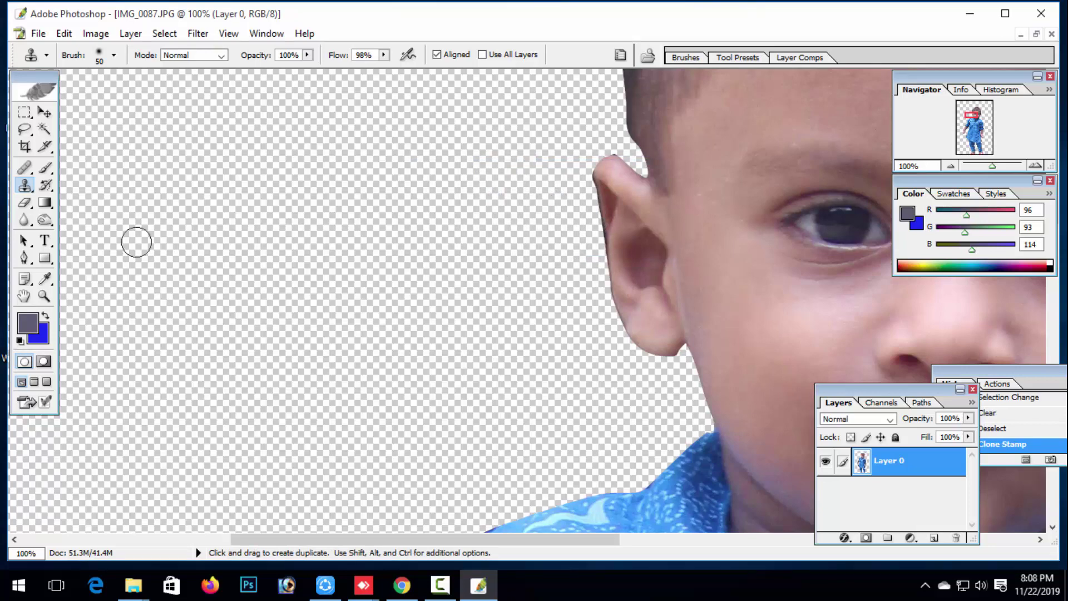
Step: Draw a closed Pen path around the dark leftover sliver on the boy's shoulder, following the tunic edge
{"action": "left_click", "coordinate": [45, 112]}
{"action": "scroll", "coordinate": [221, 347], "scroll_direction": "down", "scroll_amount": 8}
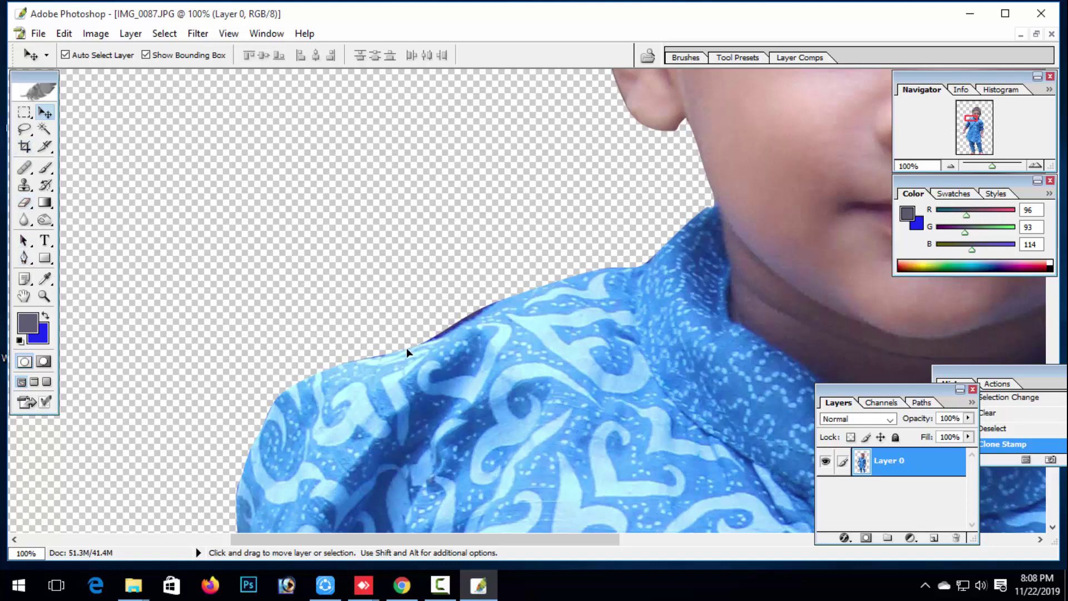
{"action": "left_click", "coordinate": [24, 258]}
{"action": "left_click", "coordinate": [419, 341]}
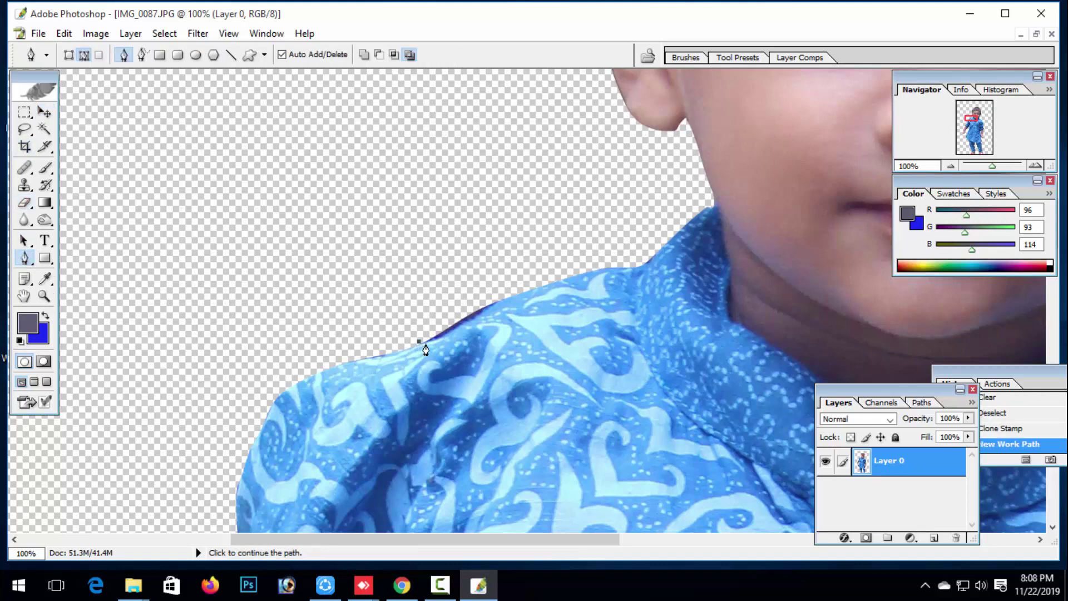
{"action": "left_click", "coordinate": [444, 341]}
{"action": "left_click", "coordinate": [453, 334]}
{"action": "left_click", "coordinate": [482, 319]}
{"action": "left_click_drag", "start_coordinate": [507, 301], "coordinate": [469, 286]}
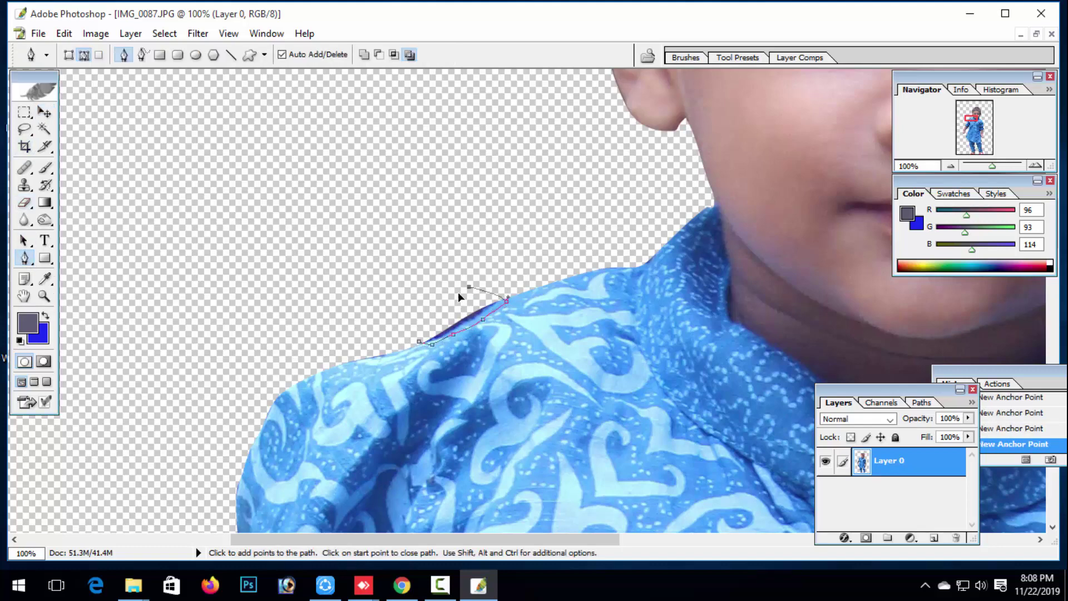
{"action": "left_click", "coordinate": [419, 340]}
Step: Convert the shoulder path to a selection, delete the dark sliver inside it and deselect
{"action": "right_click", "coordinate": [437, 323]}
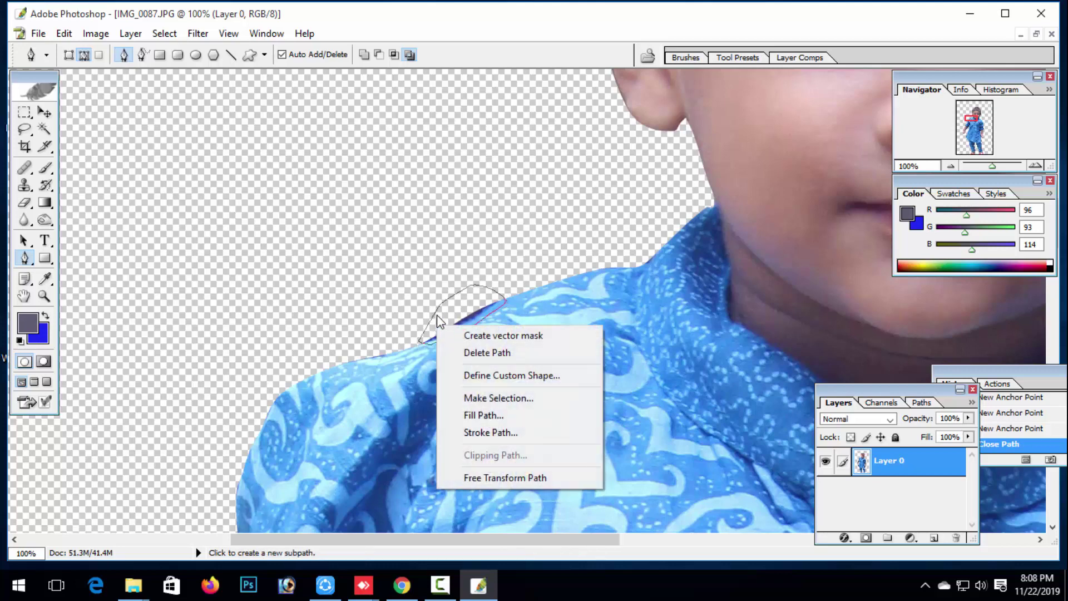
{"action": "left_click", "coordinate": [437, 315]}
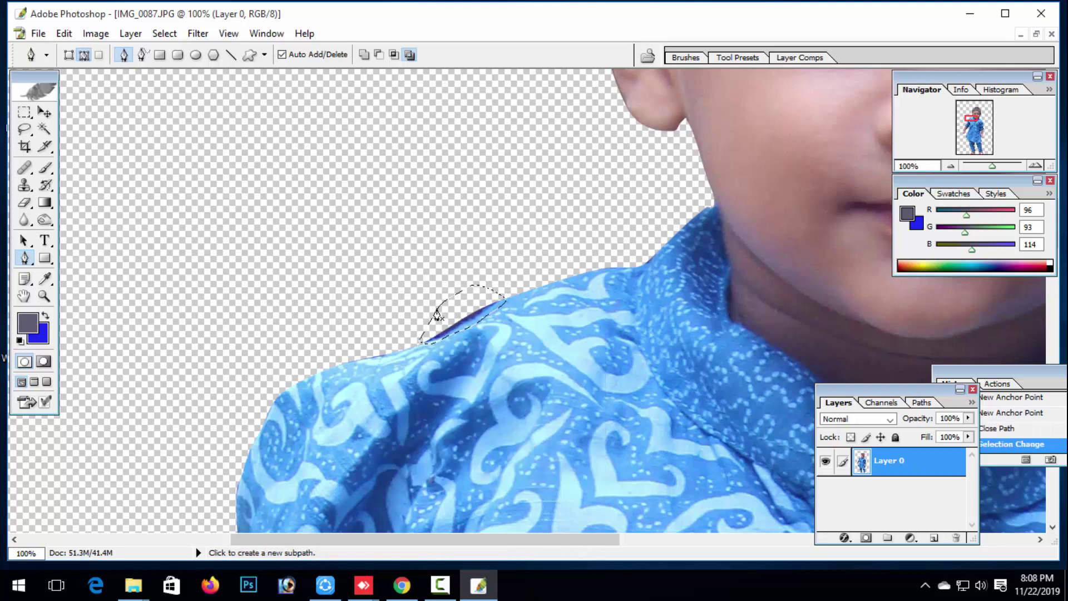
{"action": "key", "text": "ctrl+Return"}
{"action": "key", "text": "Delete"}
{"action": "key", "text": "ctrl+d"}
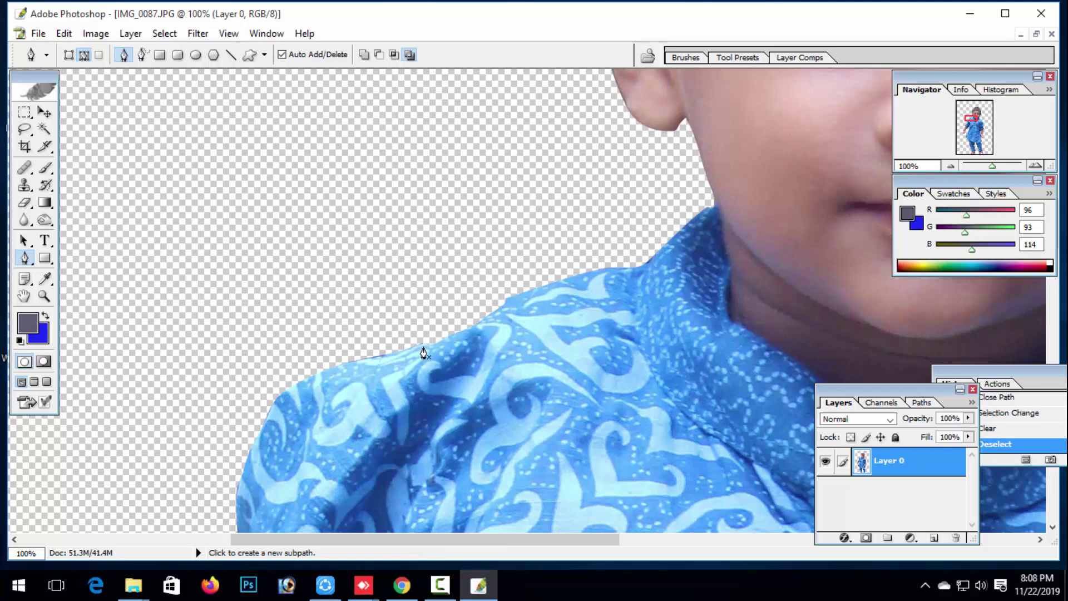
Step: View the whole cutout and test moving the boy's layer on the transparent canvas
{"action": "left_click", "coordinate": [43, 296]}
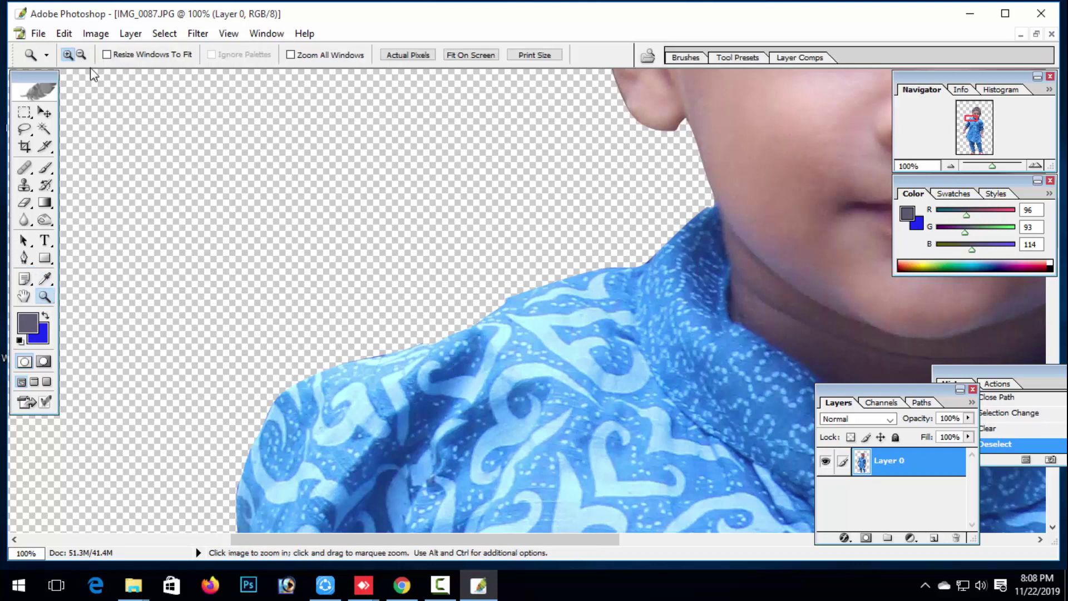
{"action": "left_click", "coordinate": [264, 198]}
{"action": "left_click", "coordinate": [264, 197]}
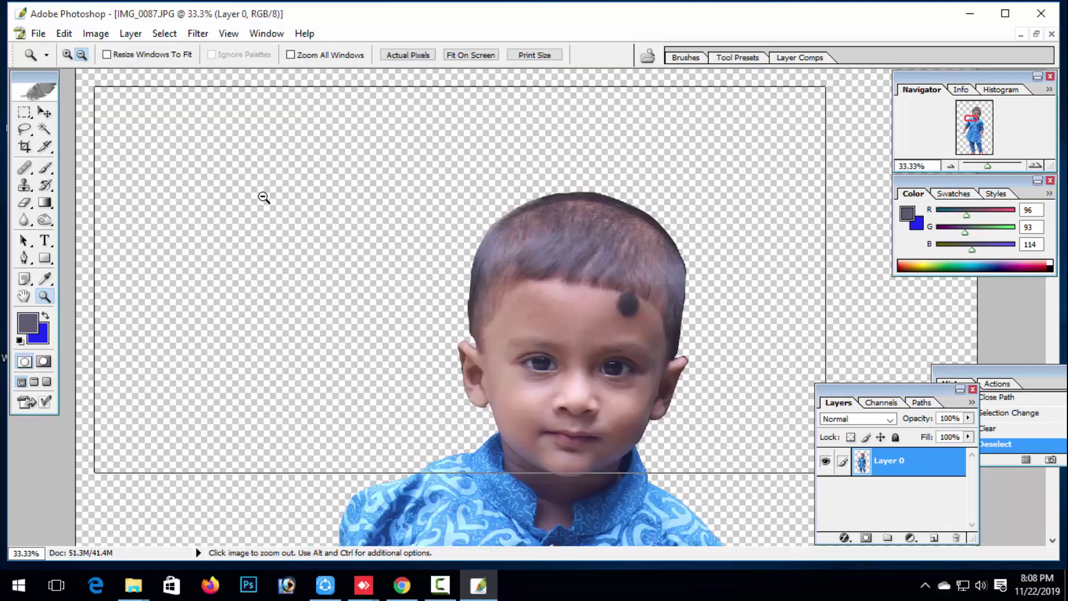
{"action": "left_click", "coordinate": [263, 198]}
{"action": "left_click", "coordinate": [264, 198]}
{"action": "left_click", "coordinate": [264, 198]}
{"action": "left_click", "coordinate": [264, 198]}
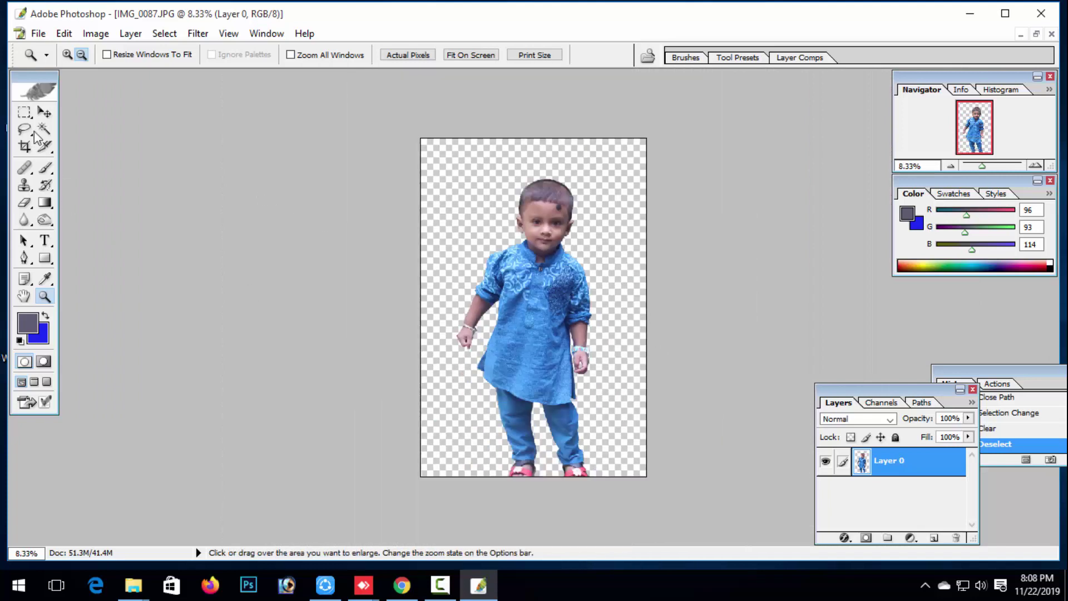
{"action": "left_click", "coordinate": [44, 112]}
{"action": "left_click_drag", "start_coordinate": [568, 355], "coordinate": [551, 334]}
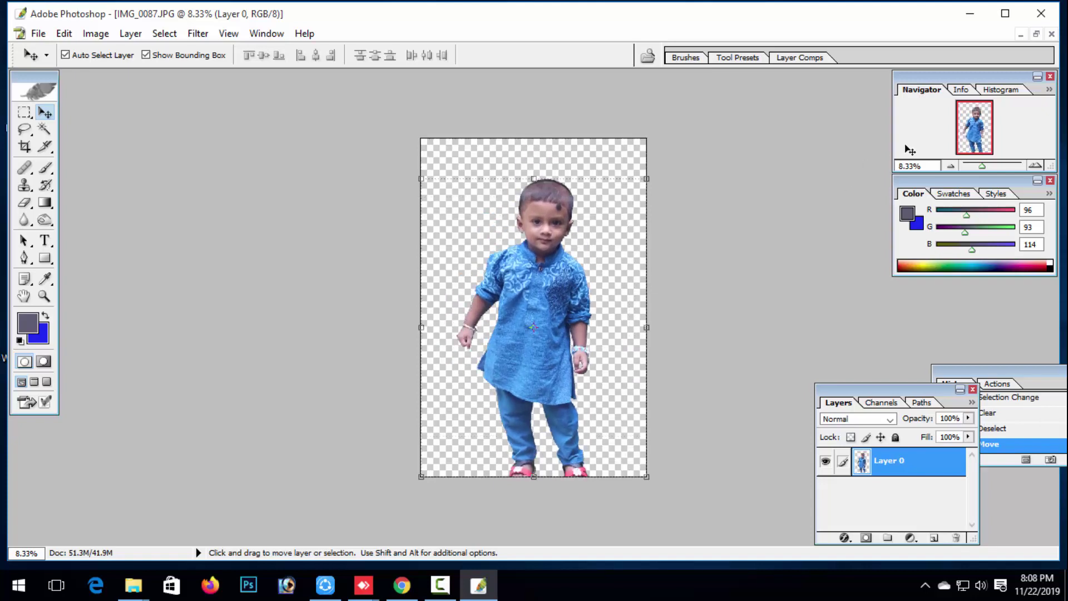
Step: Restore the IMG_0087 document to a floating window, open the beach image 24.jpg and place it beside the cutout
{"action": "left_click", "coordinate": [1035, 34]}
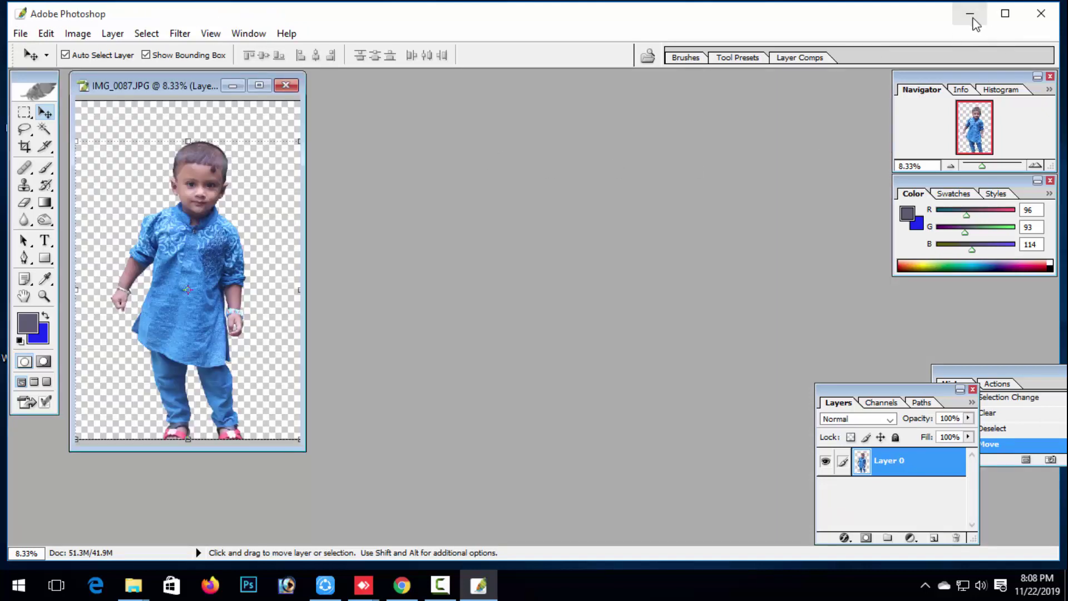
{"action": "left_click", "coordinate": [970, 15]}
{"action": "left_click_drag", "start_coordinate": [489, 242], "coordinate": [209, 146]}
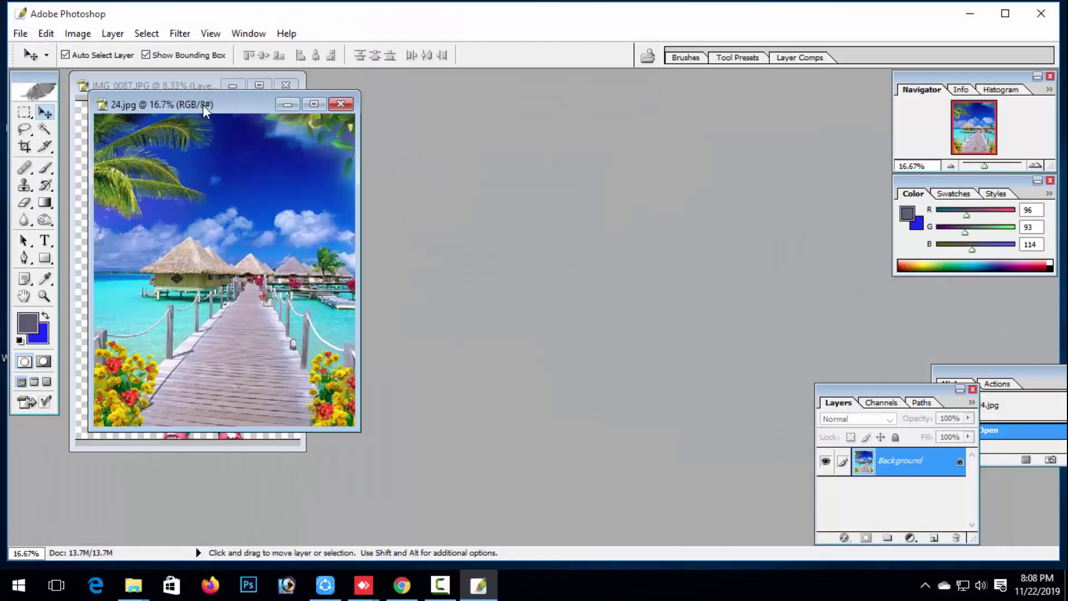
{"action": "left_click_drag", "start_coordinate": [202, 106], "coordinate": [488, 117]}
Step: Copy the boy's cutout layer into 24.jpg and maximize that document
{"action": "left_click", "coordinate": [169, 271]}
{"action": "left_click_drag", "start_coordinate": [169, 272], "coordinate": [497, 311]}
{"action": "left_click", "coordinate": [600, 115]}
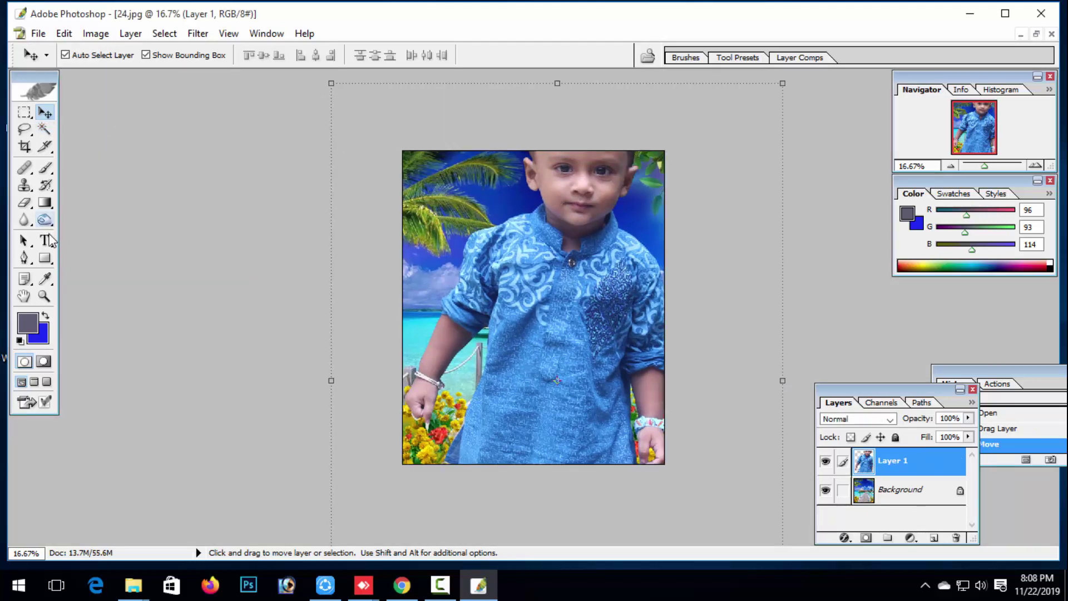
Step: Shrink the boy's layer in 24.jpg with Free Transform and apply the transformation
{"action": "key", "text": "ctrl+t"}
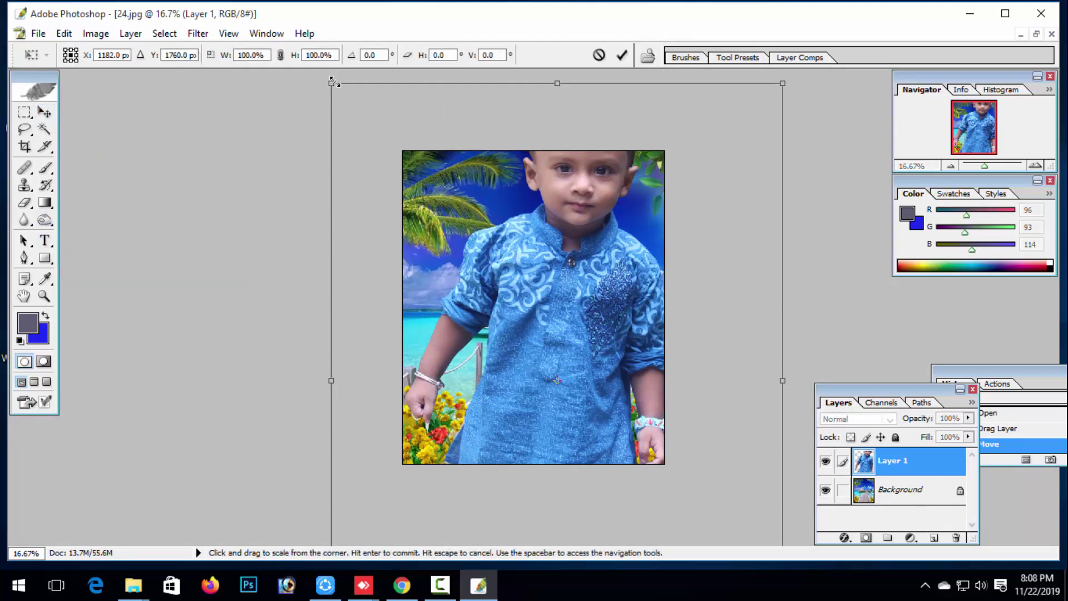
{"action": "left_click_drag", "start_coordinate": [332, 82], "coordinate": [494, 298]}
{"action": "key", "text": "Return"}
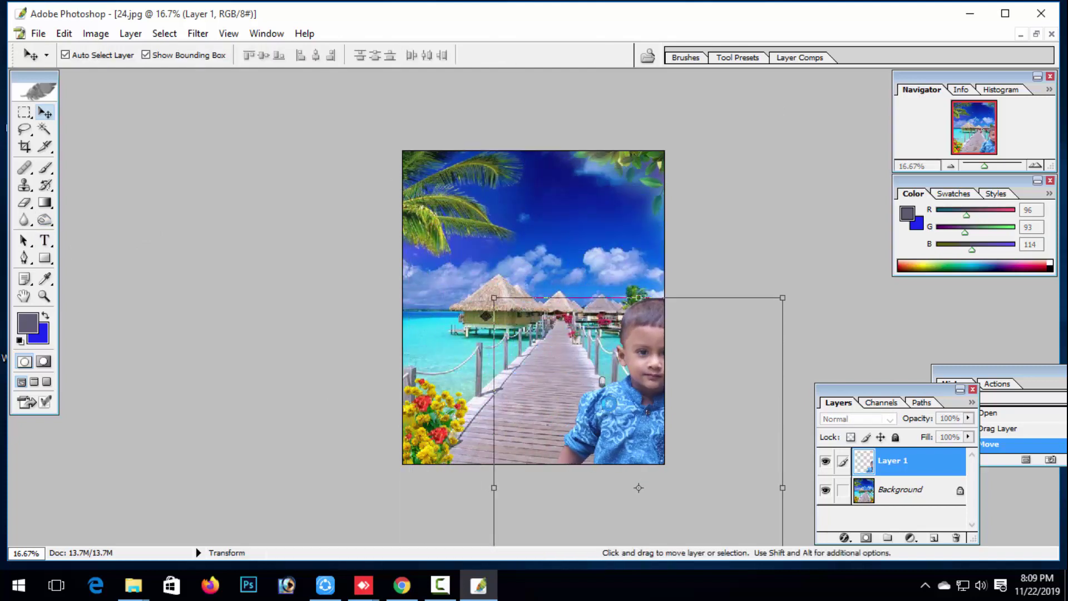
Step: Move the boy over the boardwalk, scale the layer to 62.6% width and 61.5% height and apply the transformation
{"action": "left_click_drag", "start_coordinate": [608, 392], "coordinate": [527, 278]}
{"action": "left_click_drag", "start_coordinate": [405, 173], "coordinate": [503, 322]}
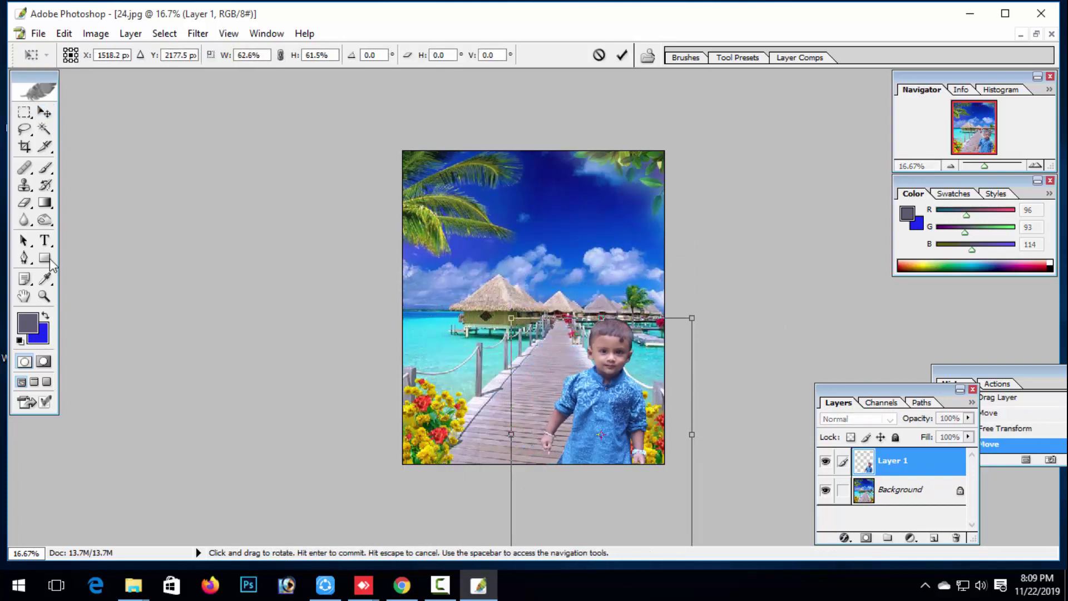
{"action": "left_click", "coordinate": [44, 111]}
{"action": "left_click", "coordinate": [493, 233]}
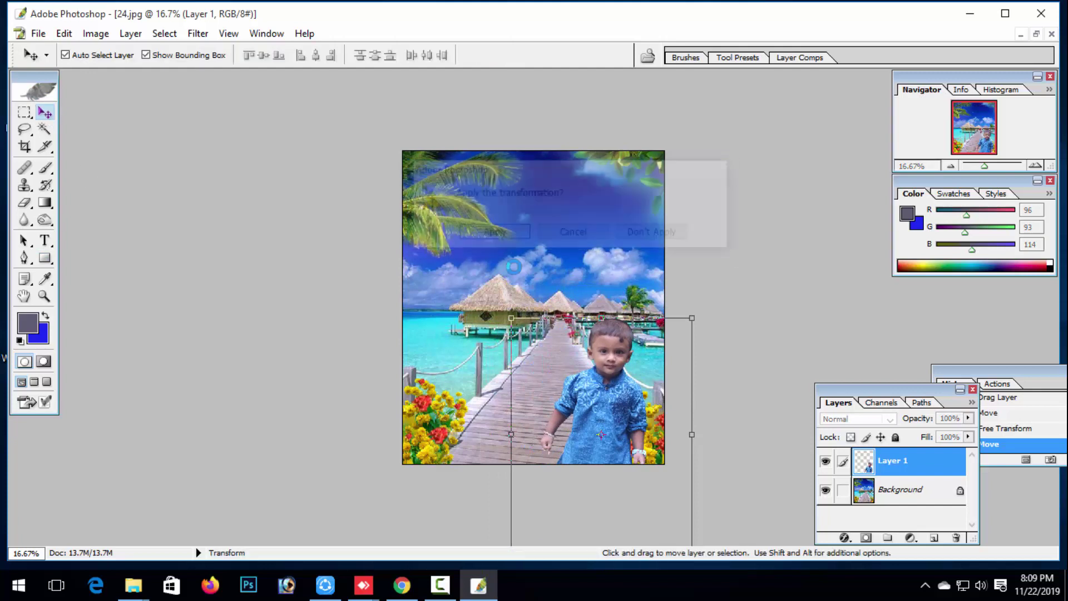
Step: Place the boy in the middle of the boardwalk with the feet at the image's lower edge, shrink and slightly narrow the layer
{"action": "left_click_drag", "start_coordinate": [540, 292], "coordinate": [541, 323]}
{"action": "left_click_drag", "start_coordinate": [449, 230], "coordinate": [457, 252]}
{"action": "key", "text": "Return"}
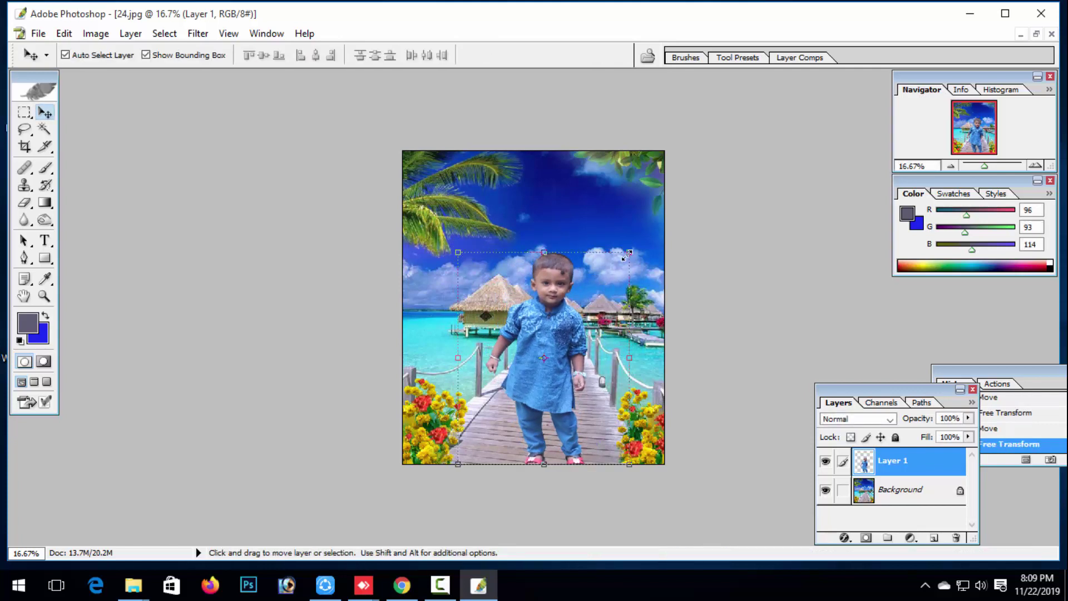
{"action": "left_click_drag", "start_coordinate": [631, 252], "coordinate": [621, 252]}
{"action": "key", "text": "Return"}
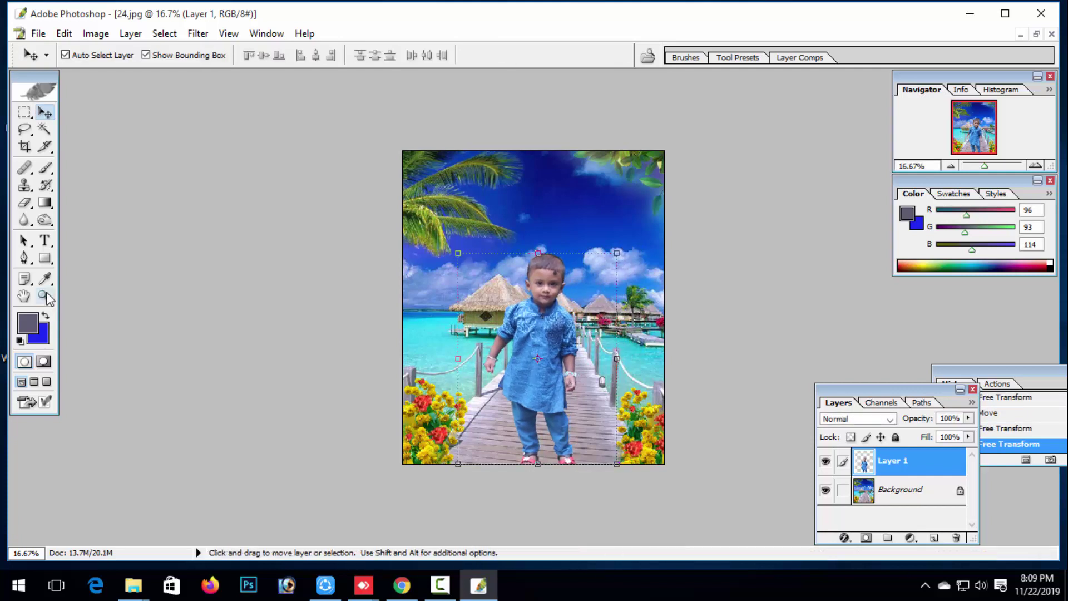
Step: Examine how the boy fits on the beach background, first as the whole image and then close up on his face and shirt
{"action": "left_click", "coordinate": [46, 297]}
{"action": "key", "text": "ctrl+minus"}
{"action": "key", "text": "ctrl+minus"}
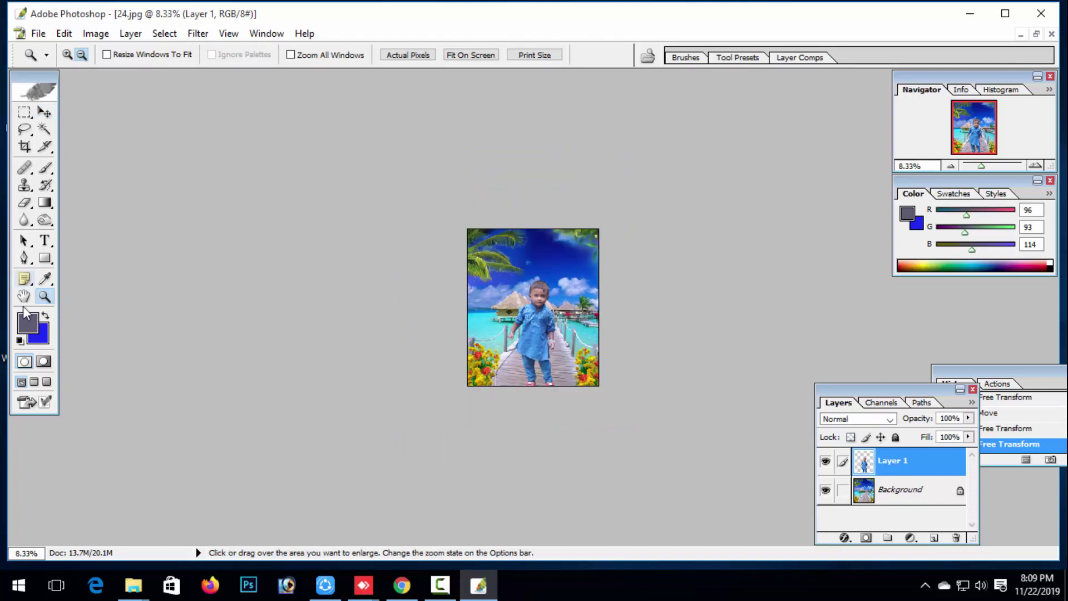
{"action": "key", "text": "alt"}
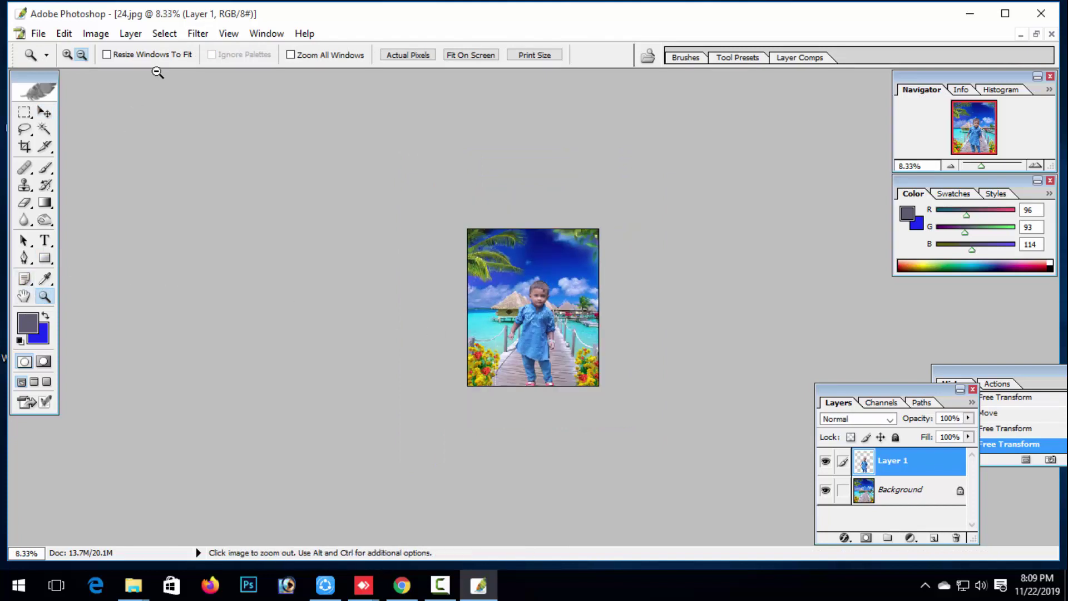
{"action": "left_click", "coordinate": [547, 326]}
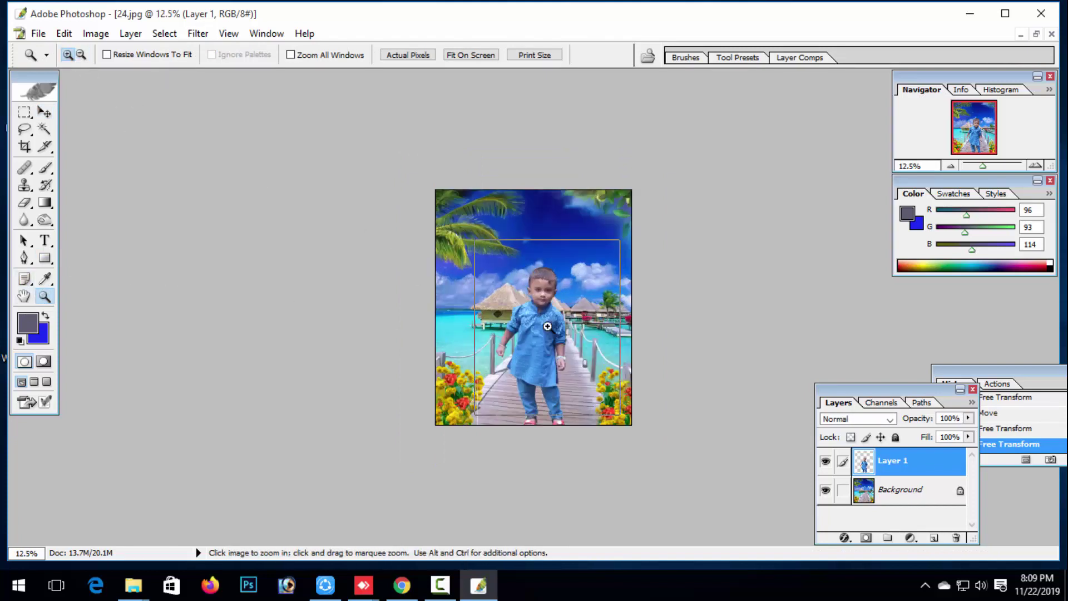
{"action": "left_click", "coordinate": [548, 327]}
{"action": "left_click", "coordinate": [548, 326]}
{"action": "left_click", "coordinate": [547, 327]}
{"action": "left_click", "coordinate": [547, 327]}
{"action": "left_click", "coordinate": [548, 322]}
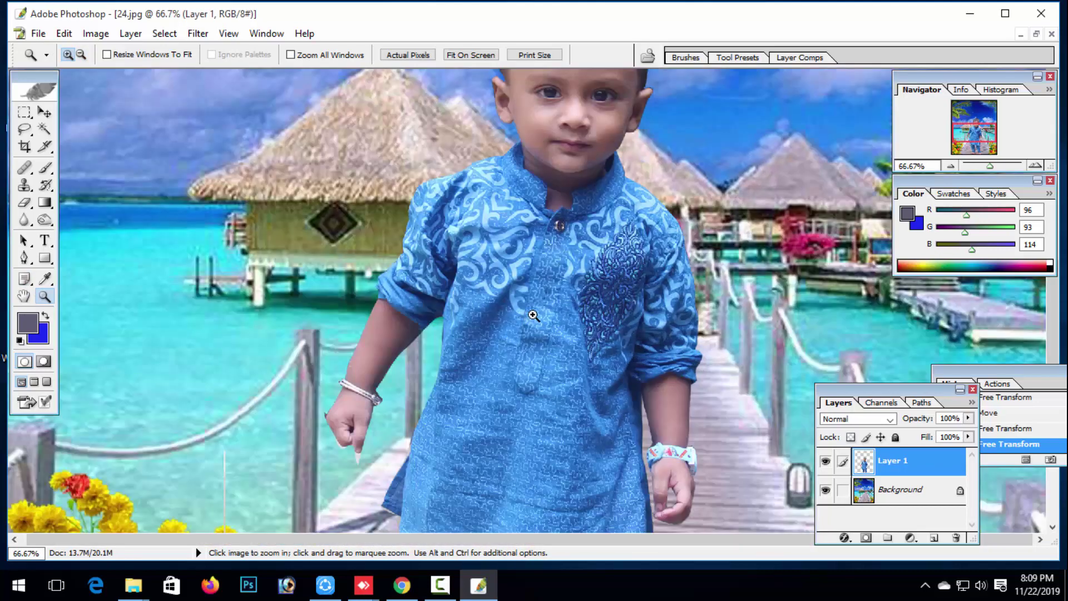
{"action": "scroll", "coordinate": [525, 295], "scroll_direction": "up", "scroll_amount": 3}
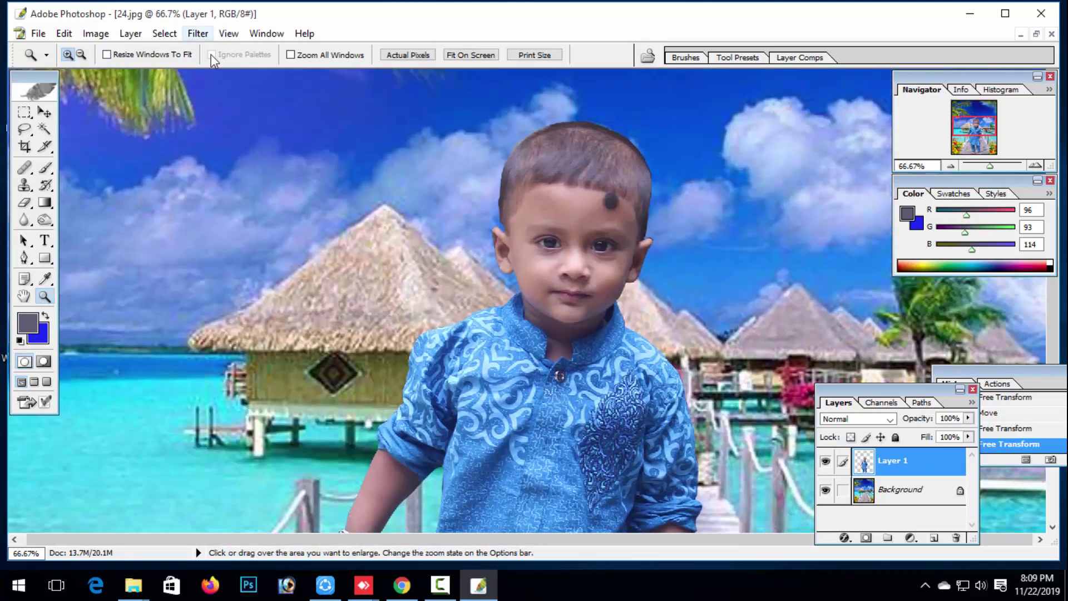
Step: Run the PictureCode Noise Ninja filter on the boy's layer with its automatic profile
{"action": "key", "text": "v"}
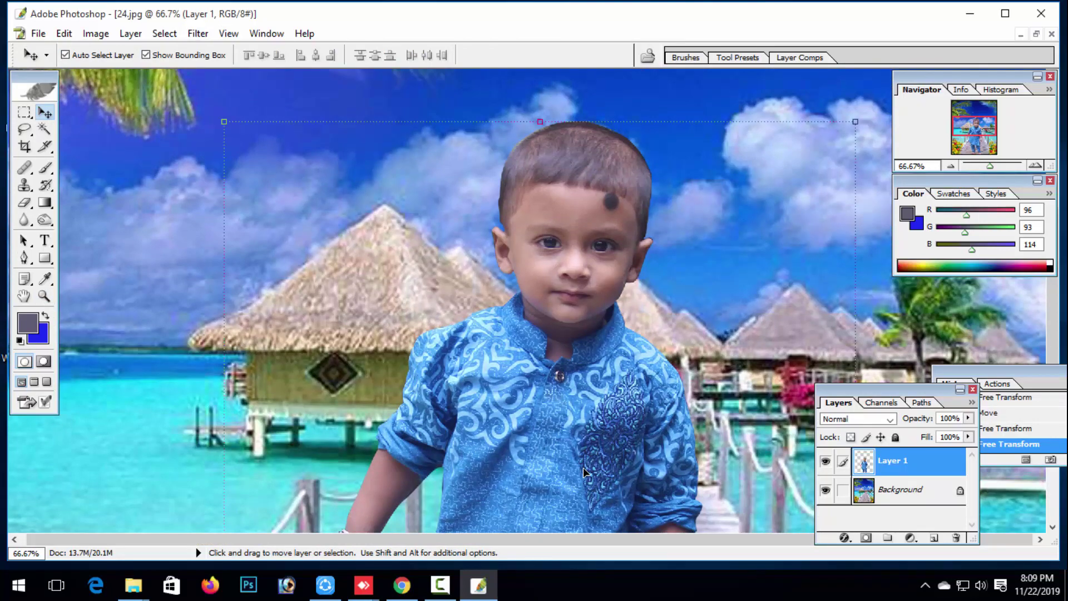
{"action": "left_click", "coordinate": [885, 497]}
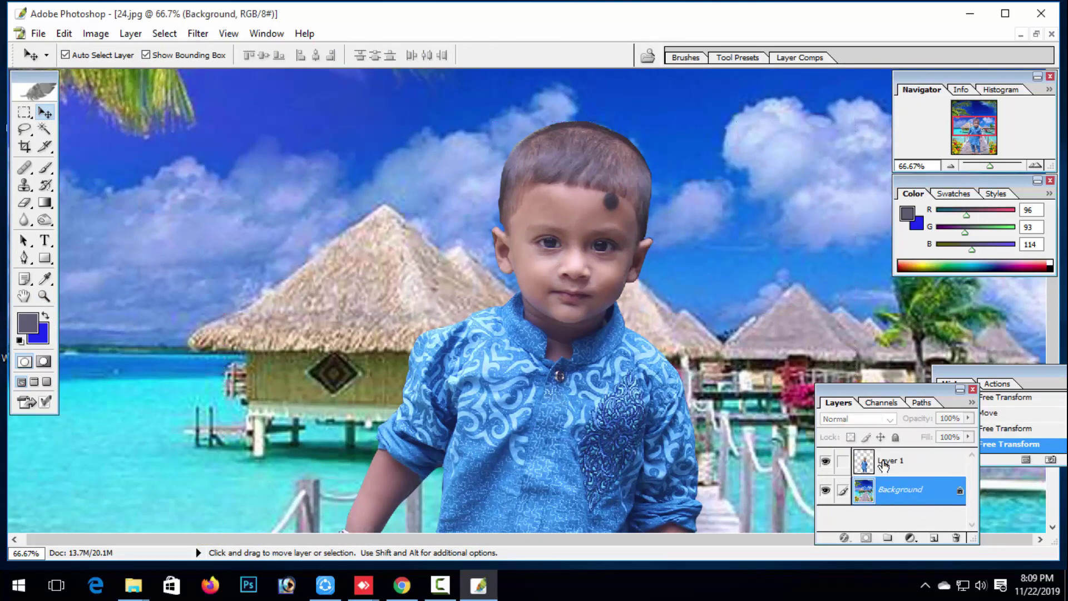
{"action": "left_click", "coordinate": [885, 464]}
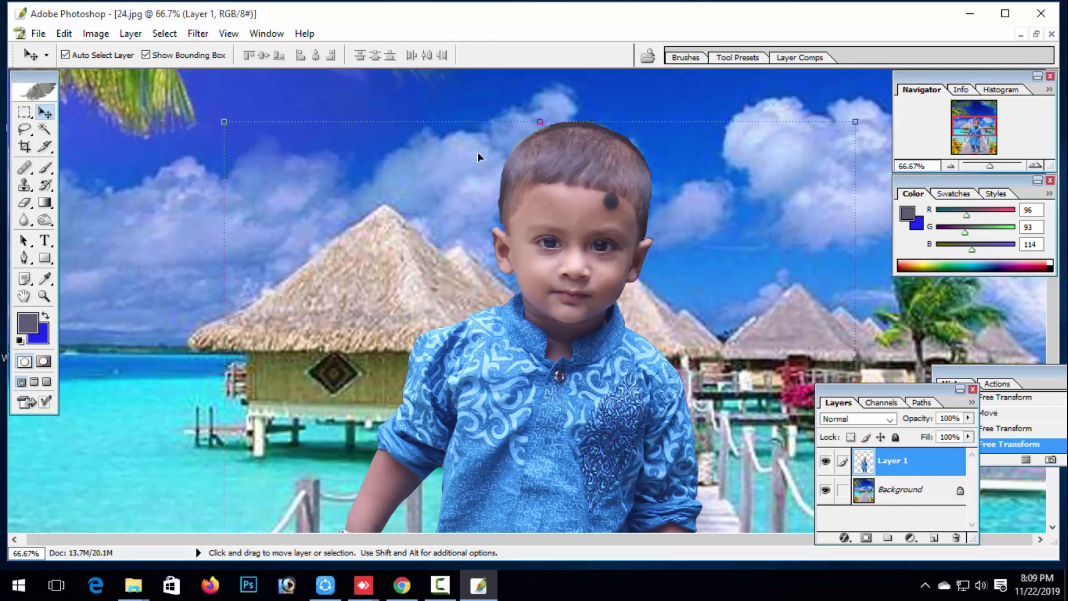
{"action": "left_click", "coordinate": [197, 33]}
{"action": "mouse_move", "coordinate": [249, 412]}
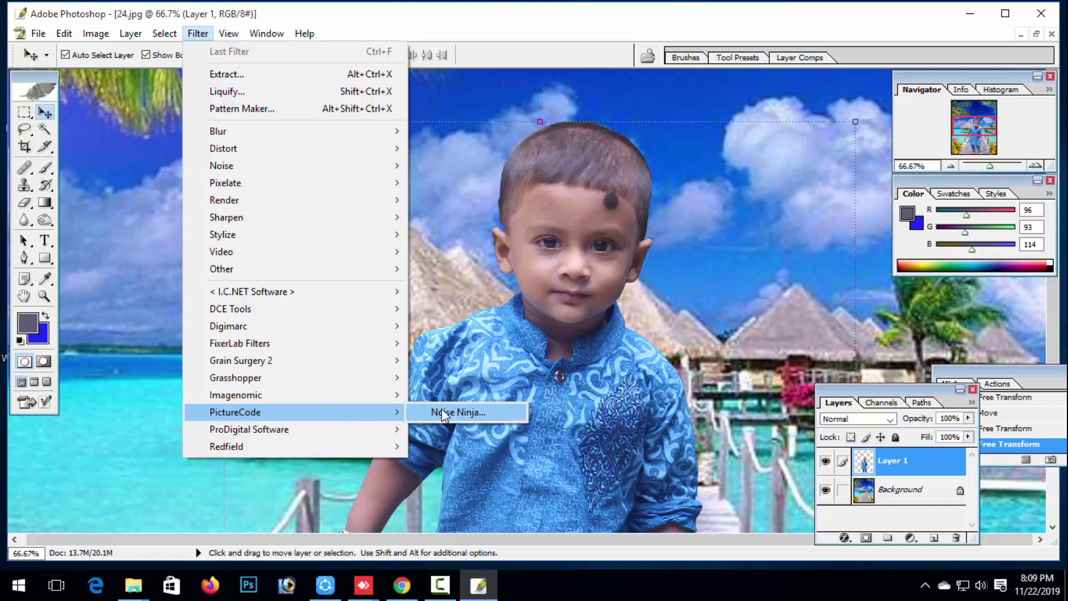
{"action": "left_click", "coordinate": [442, 412]}
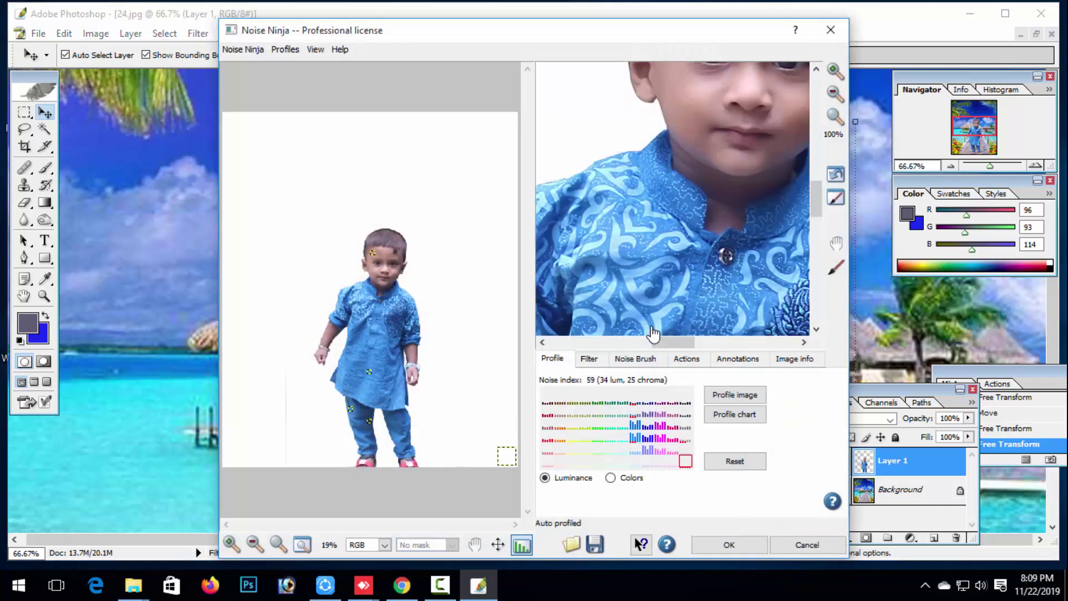
{"action": "left_click", "coordinate": [710, 546]}
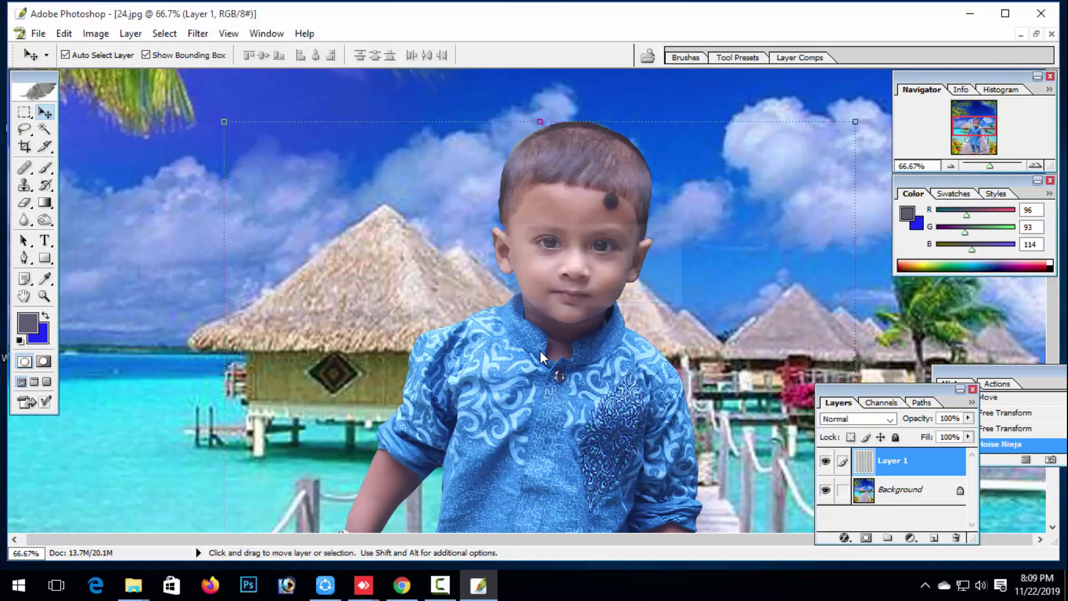
Step: Apply the Imagenomic Noiseware Professional filter to the boy's layer with the Default settings
{"action": "left_click", "coordinate": [198, 33]}
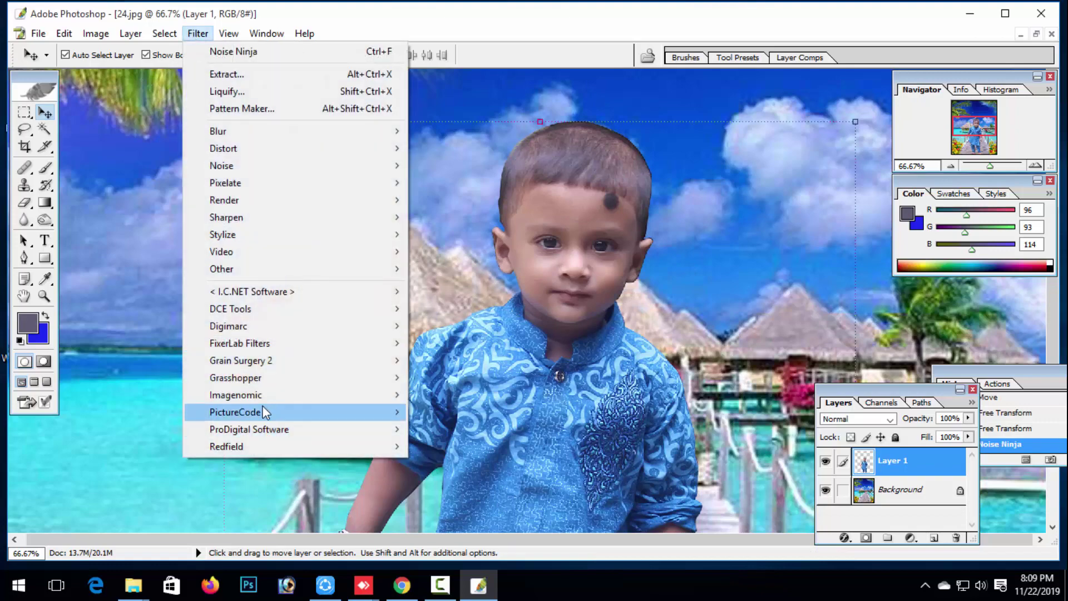
{"action": "mouse_move", "coordinate": [317, 396]}
{"action": "left_click", "coordinate": [481, 395]}
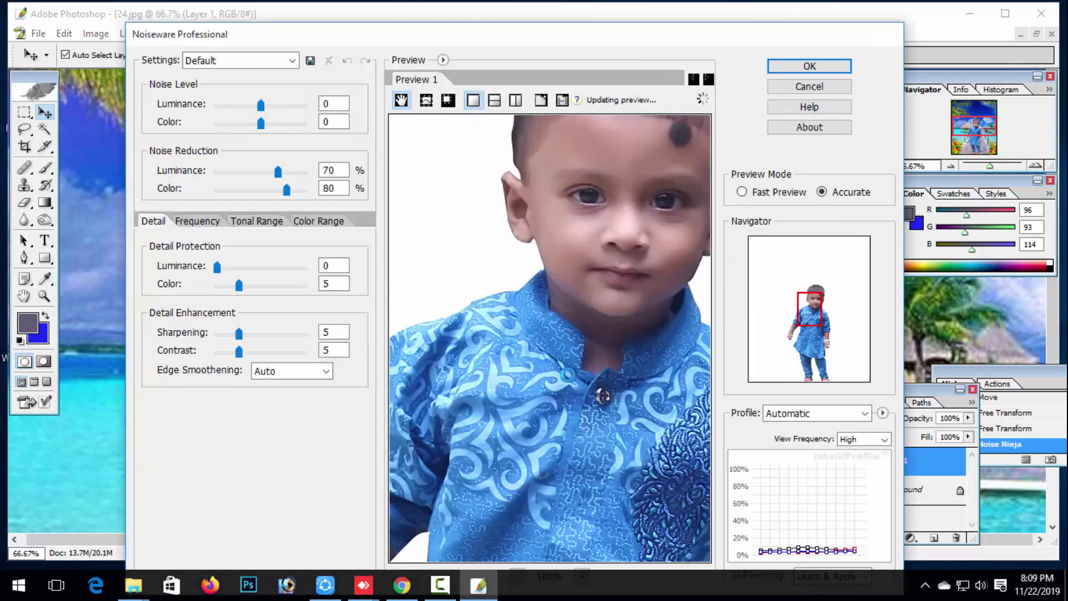
{"action": "left_click", "coordinate": [823, 71]}
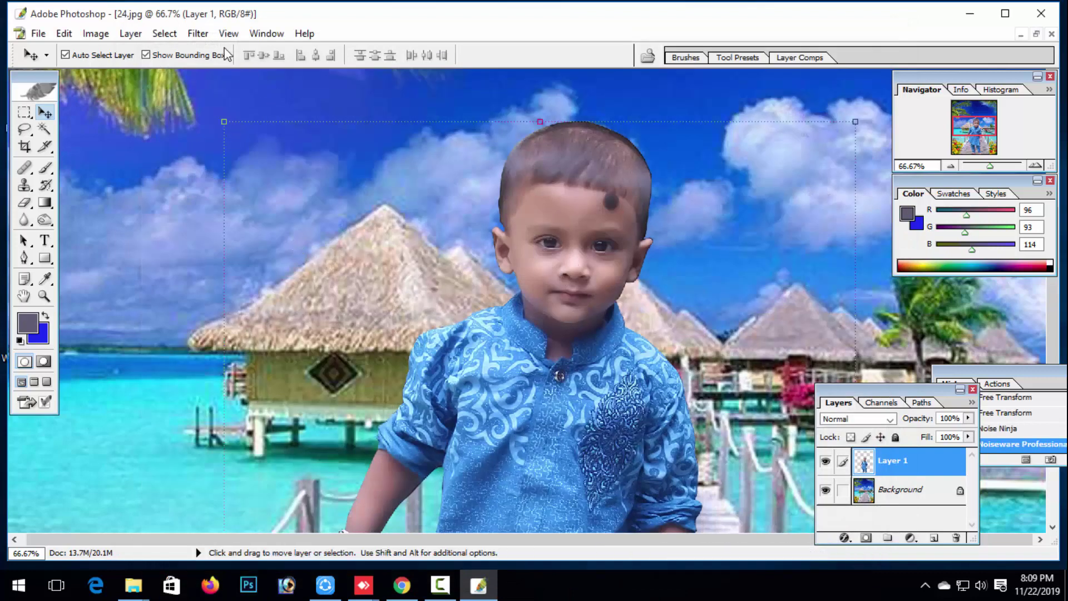
Step: Smooth the boy's skin with the Imagenomic Portraiture filter using the Default preset
{"action": "left_click", "coordinate": [192, 35]}
{"action": "mouse_move", "coordinate": [333, 411]}
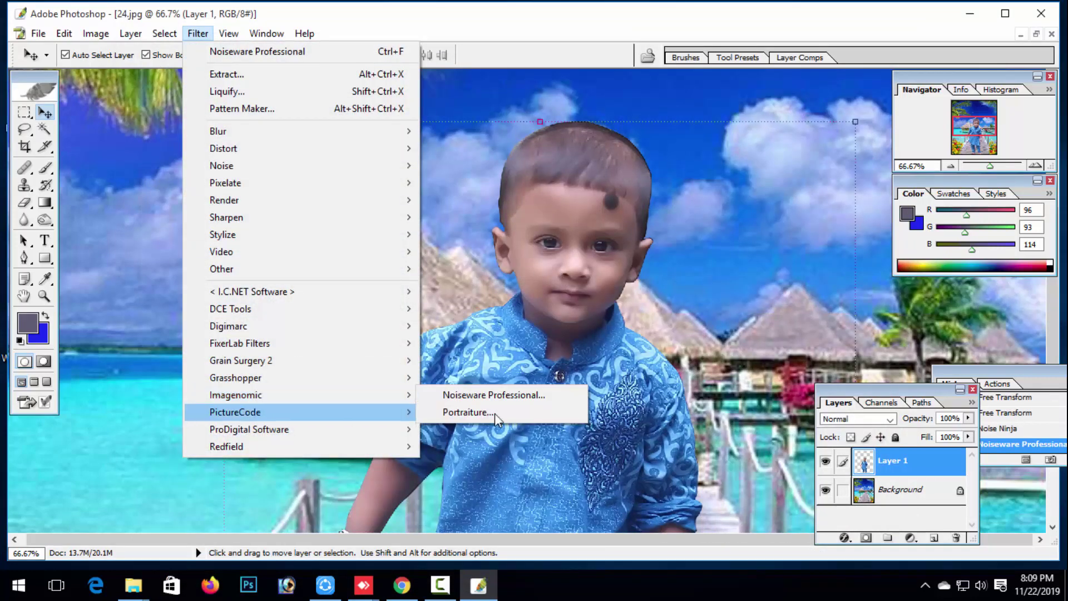
{"action": "left_click", "coordinate": [493, 412]}
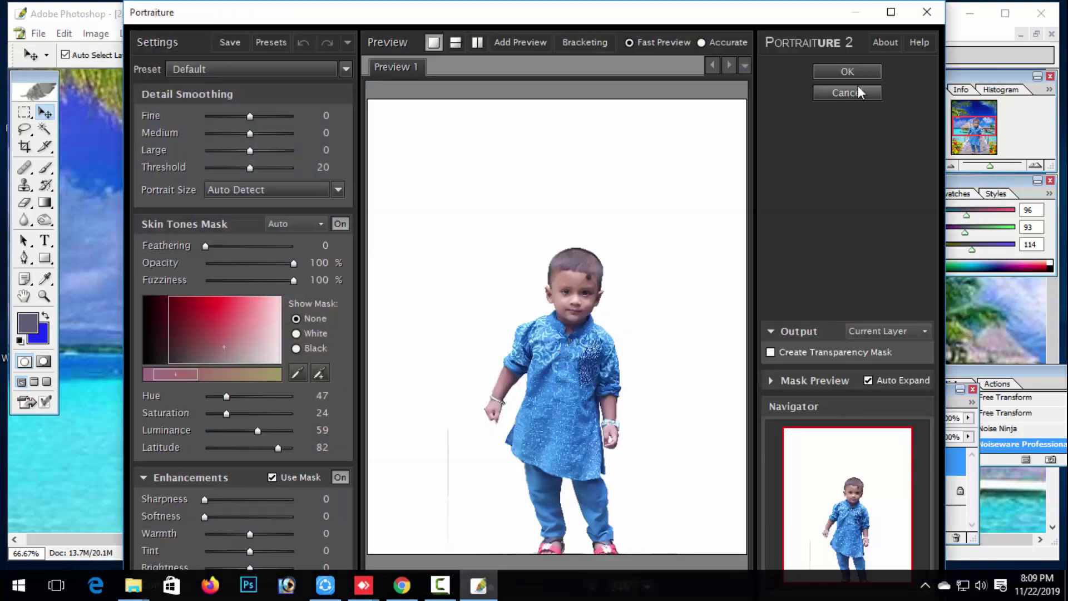
{"action": "left_click", "coordinate": [851, 72]}
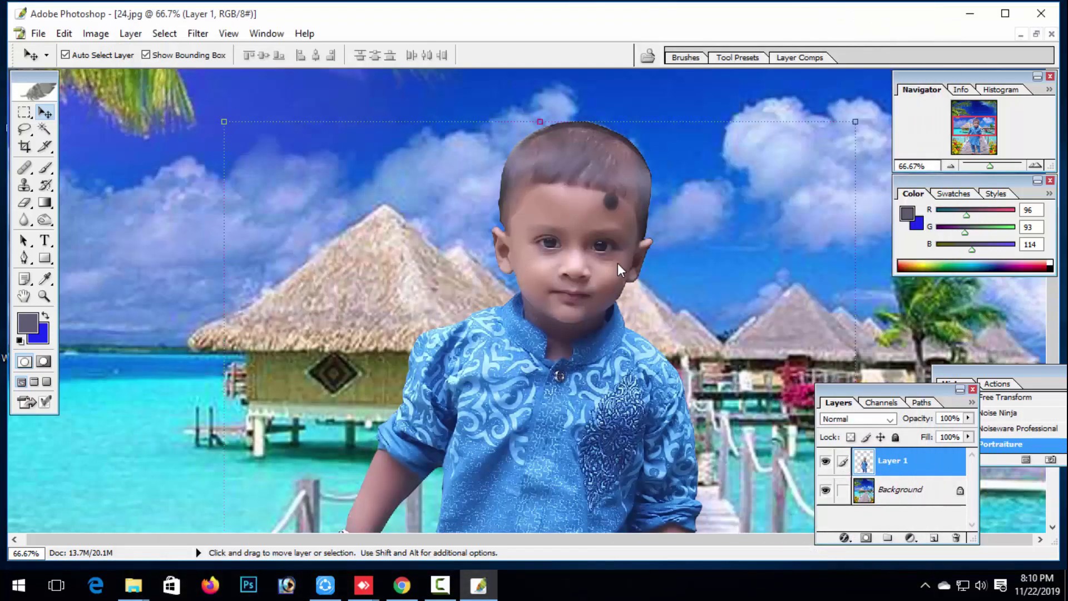
Step: Set the Healing Brush diameter to 16 px and paint a first short stroke on the cheek below the boy's eye
{"action": "left_click", "coordinate": [45, 296]}
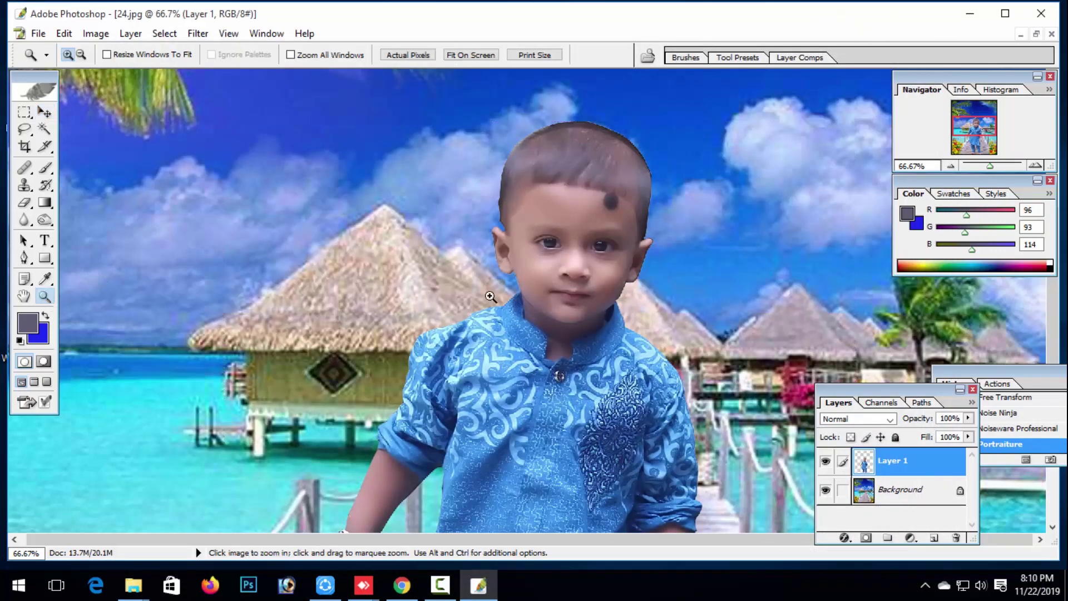
{"action": "left_click", "coordinate": [573, 285]}
{"action": "left_click", "coordinate": [573, 284]}
{"action": "left_click", "coordinate": [538, 279]}
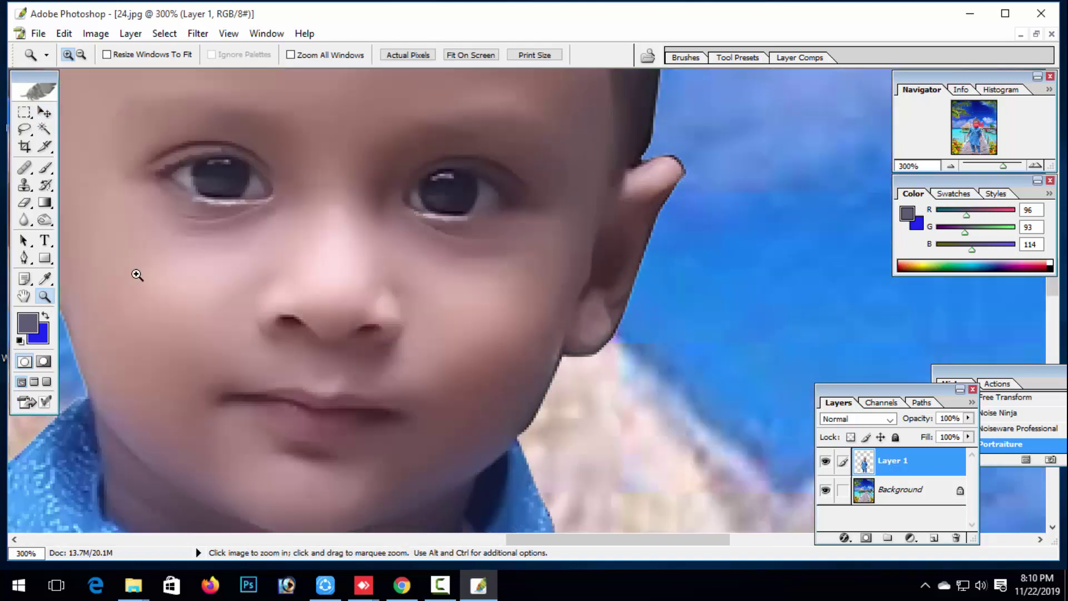
{"action": "left_click", "coordinate": [26, 168]}
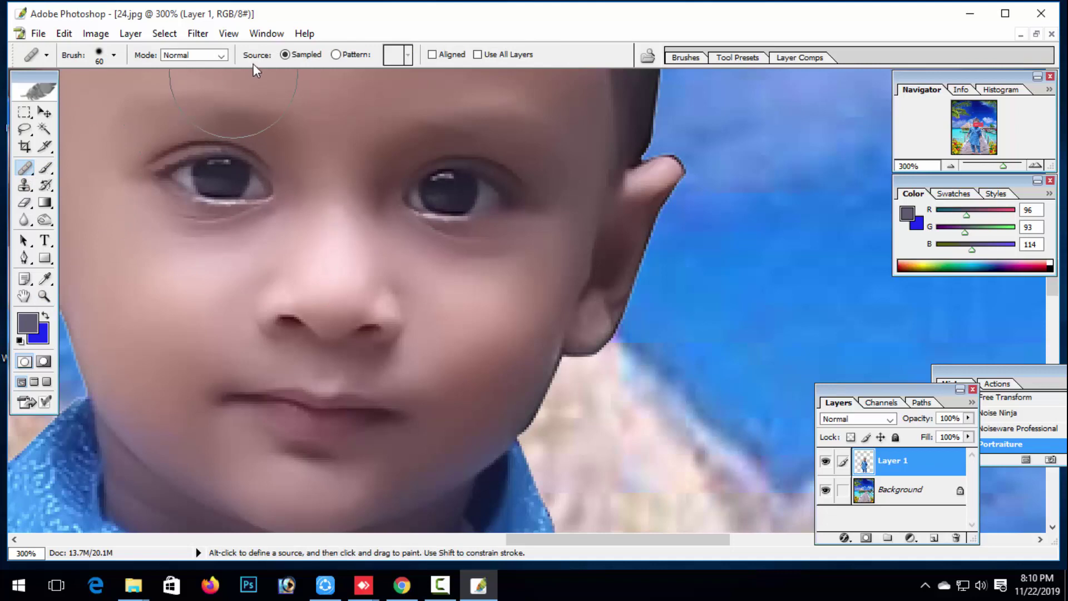
{"action": "right_click", "coordinate": [389, 241]}
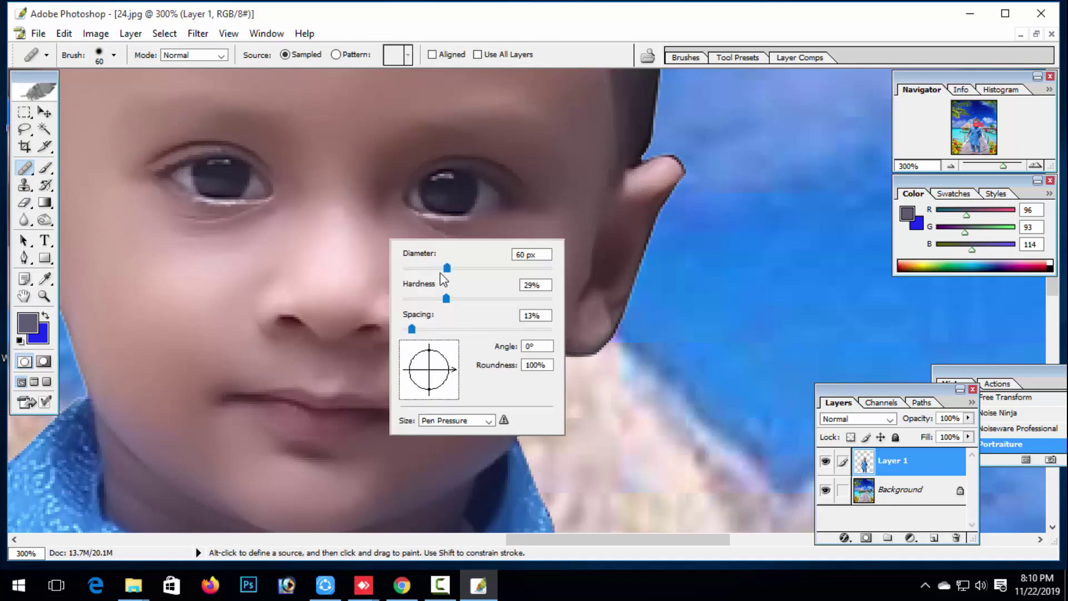
{"action": "left_click_drag", "start_coordinate": [446, 269], "coordinate": [419, 268]}
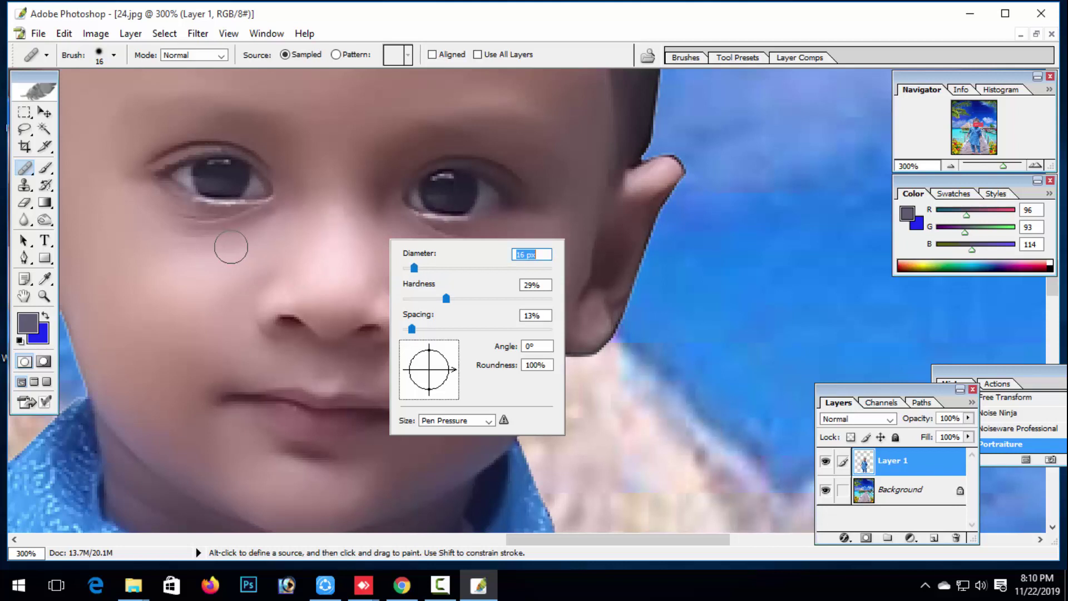
{"action": "left_click_drag", "start_coordinate": [231, 247], "coordinate": [208, 251]}
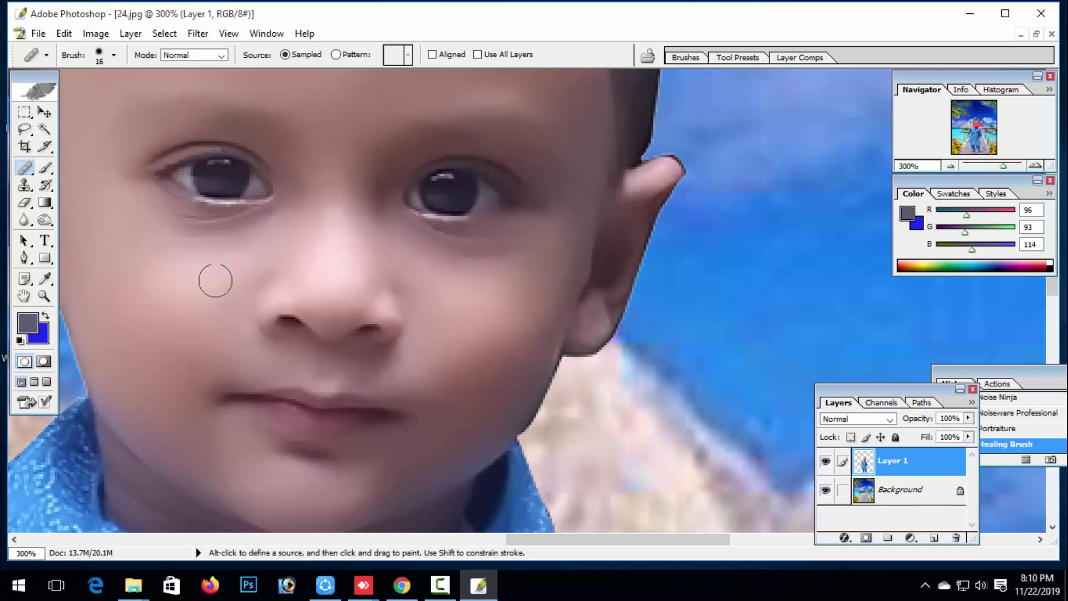
Step: Retouch the creases under the boy's eyes with the Healing Brush, sampling clean skin from the cheeks
{"action": "left_click", "coordinate": [228, 270], "text": "alt"}
{"action": "left_click", "coordinate": [226, 228]}
{"action": "left_click", "coordinate": [204, 225]}
{"action": "left_click", "coordinate": [191, 226]}
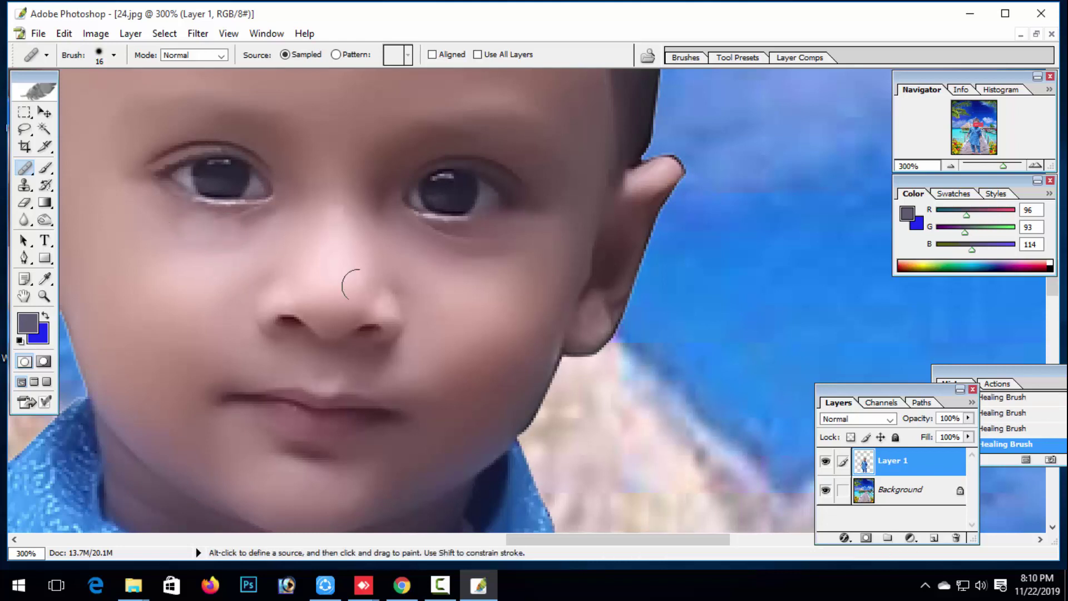
{"action": "left_click", "coordinate": [466, 289], "text": "alt"}
{"action": "left_click", "coordinate": [476, 297], "text": "alt"}
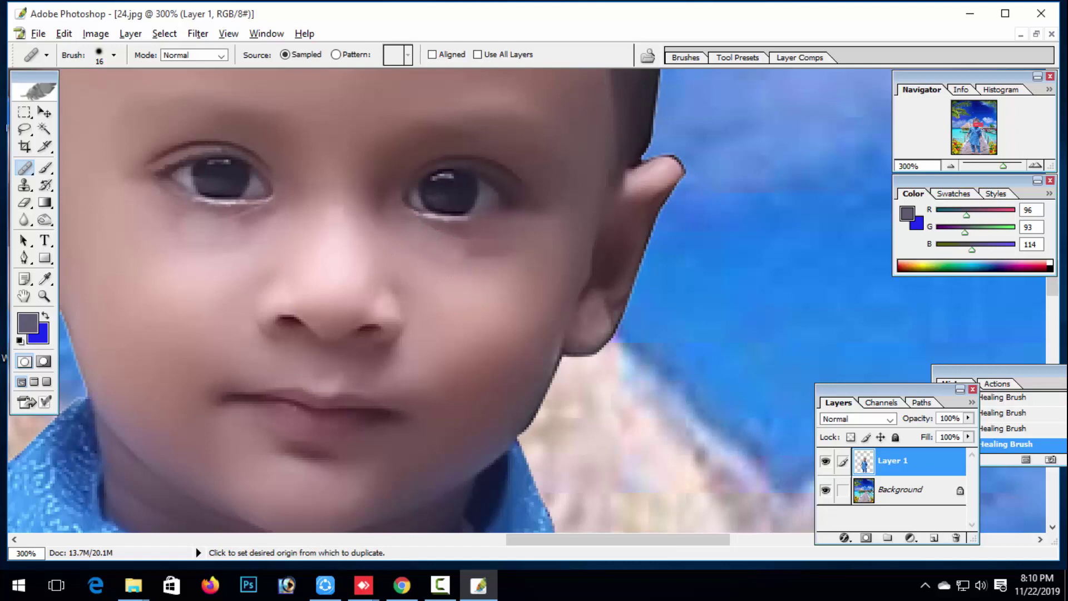
Step: Examine the retouched face against the whole composition, then inspect the boy's upper body up close
{"action": "left_click", "coordinate": [44, 296]}
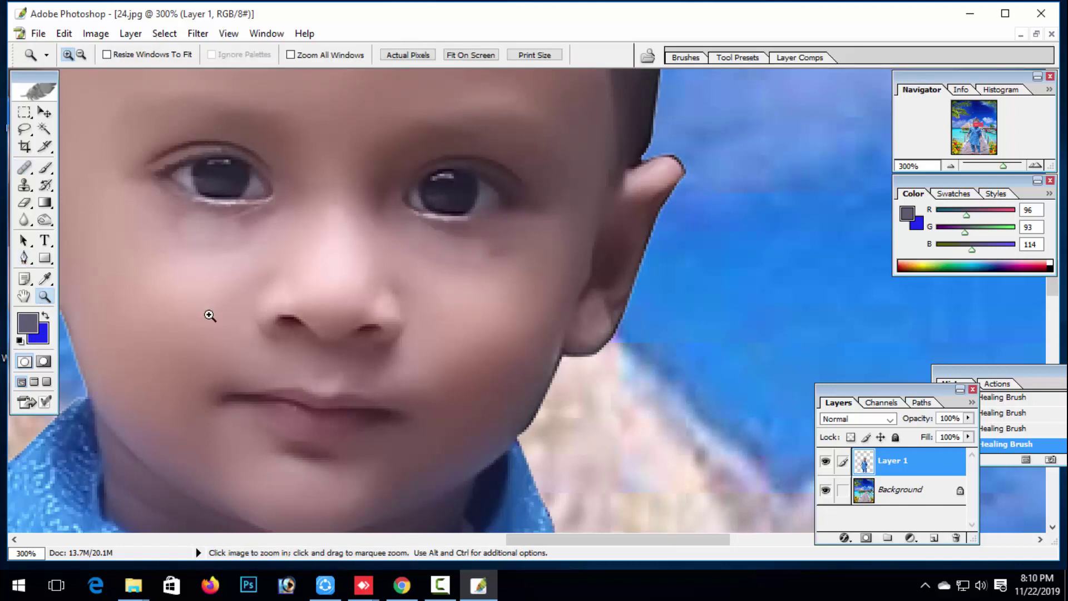
{"action": "left_click", "coordinate": [503, 283], "text": "alt"}
{"action": "left_click", "coordinate": [502, 282], "text": "alt"}
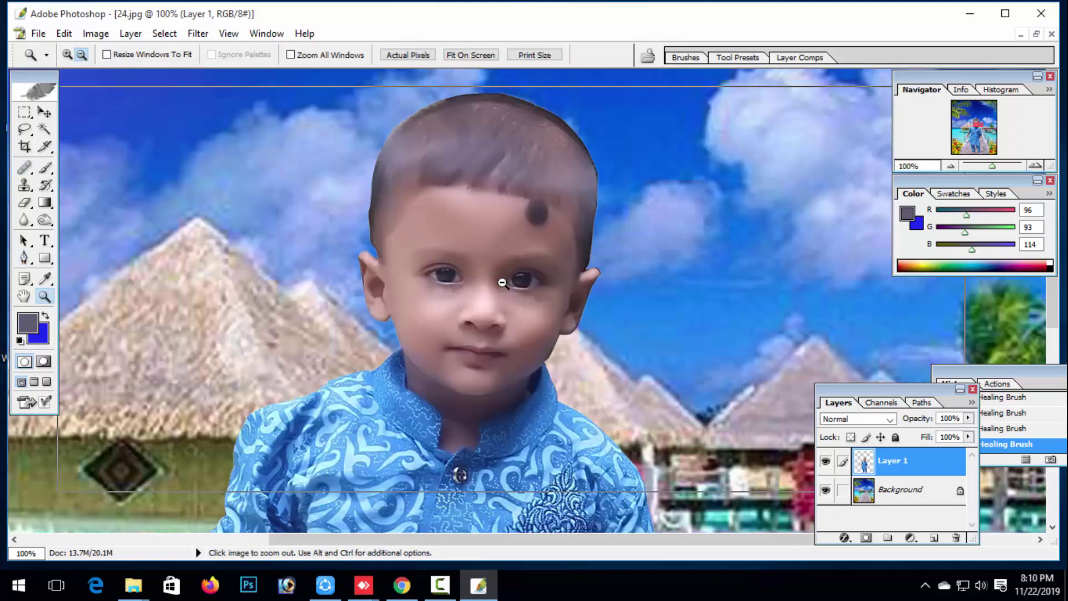
{"action": "left_click", "coordinate": [502, 283], "text": "alt"}
{"action": "left_click", "coordinate": [503, 283], "text": "alt"}
{"action": "left_click", "coordinate": [502, 283], "text": "alt"}
{"action": "left_click", "coordinate": [502, 282], "text": "alt"}
{"action": "left_click", "coordinate": [503, 282], "text": "alt"}
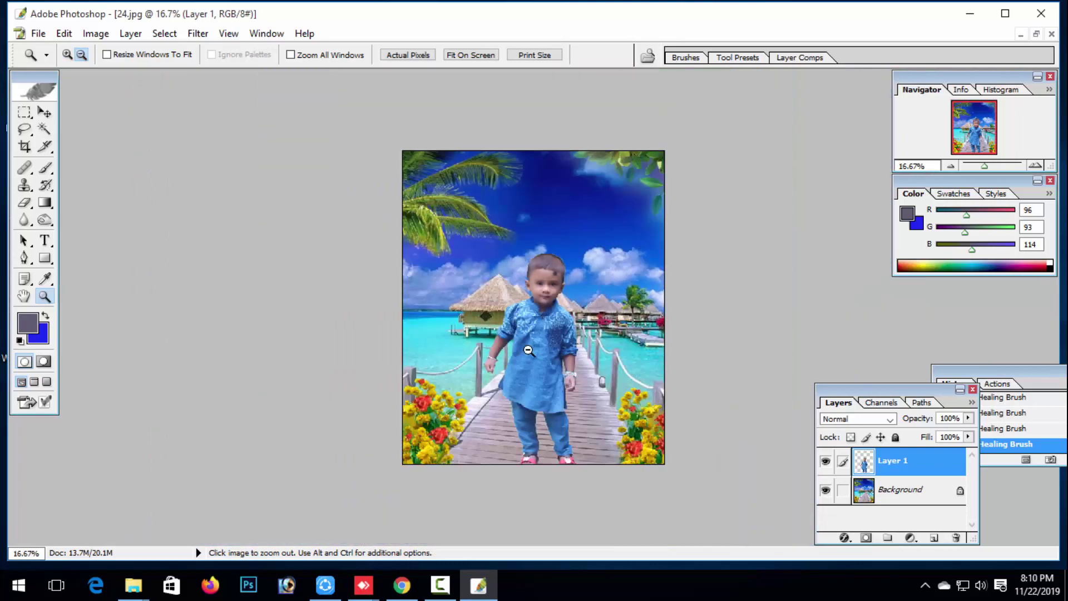
{"action": "left_click", "coordinate": [528, 350], "text": "alt"}
{"action": "left_click", "coordinate": [529, 351], "text": "alt"}
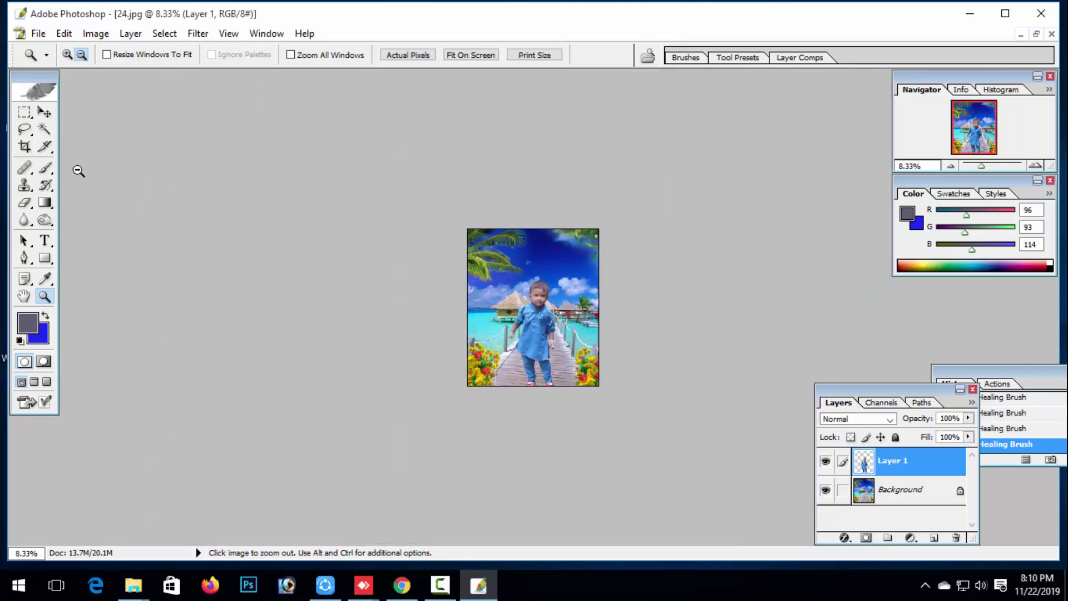
{"action": "left_click", "coordinate": [63, 58]}
{"action": "left_click", "coordinate": [529, 312]}
{"action": "left_click", "coordinate": [529, 313]}
{"action": "left_click", "coordinate": [529, 312]}
{"action": "left_click", "coordinate": [529, 313]}
{"action": "left_click", "coordinate": [529, 313]}
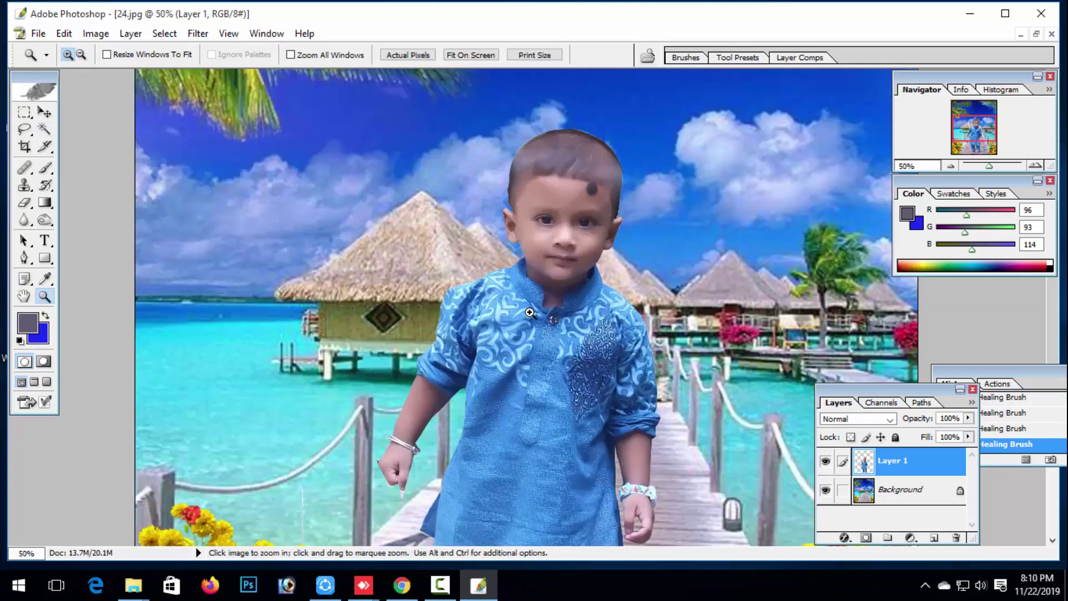
{"action": "left_click", "coordinate": [529, 312]}
Step: Apply a Channel Mixer adjustment to the boy's layer, setting the Green source to 10% for the Blue output channel
{"action": "left_click", "coordinate": [95, 34]}
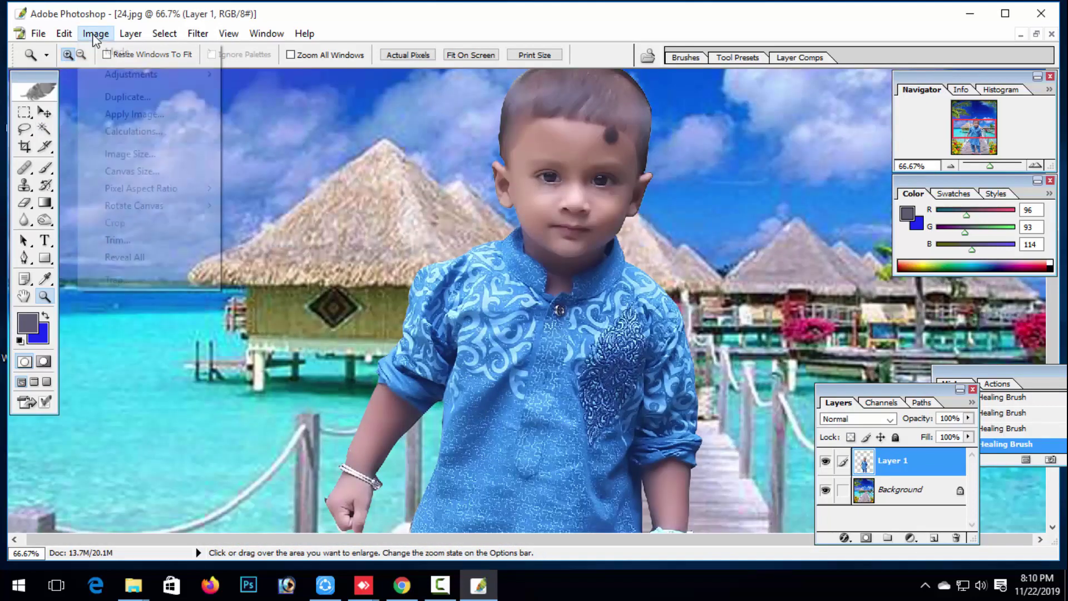
{"action": "mouse_move", "coordinate": [139, 74]}
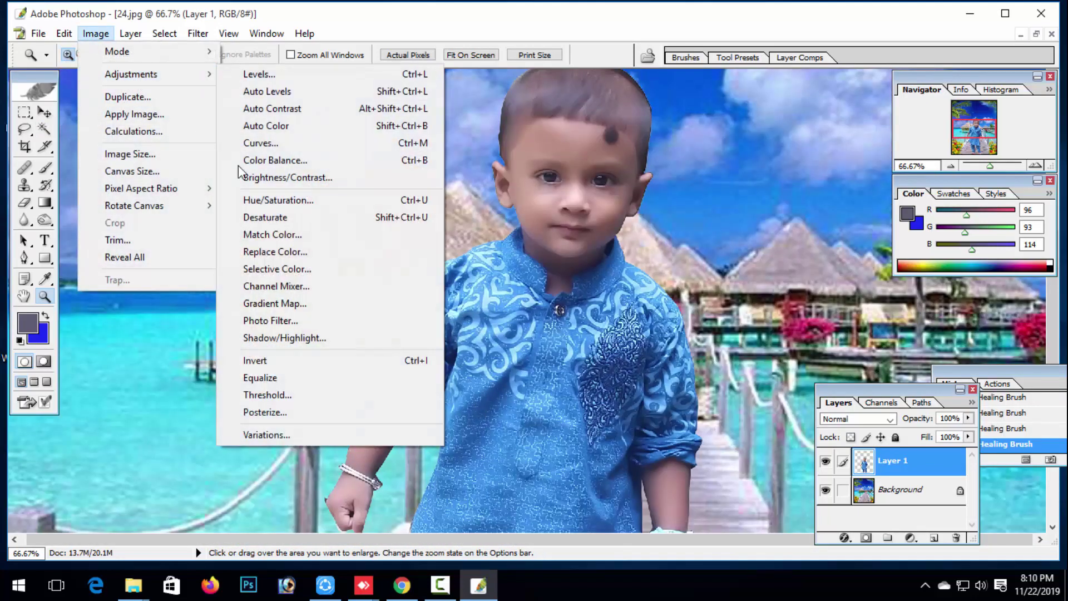
{"action": "left_click", "coordinate": [287, 286]}
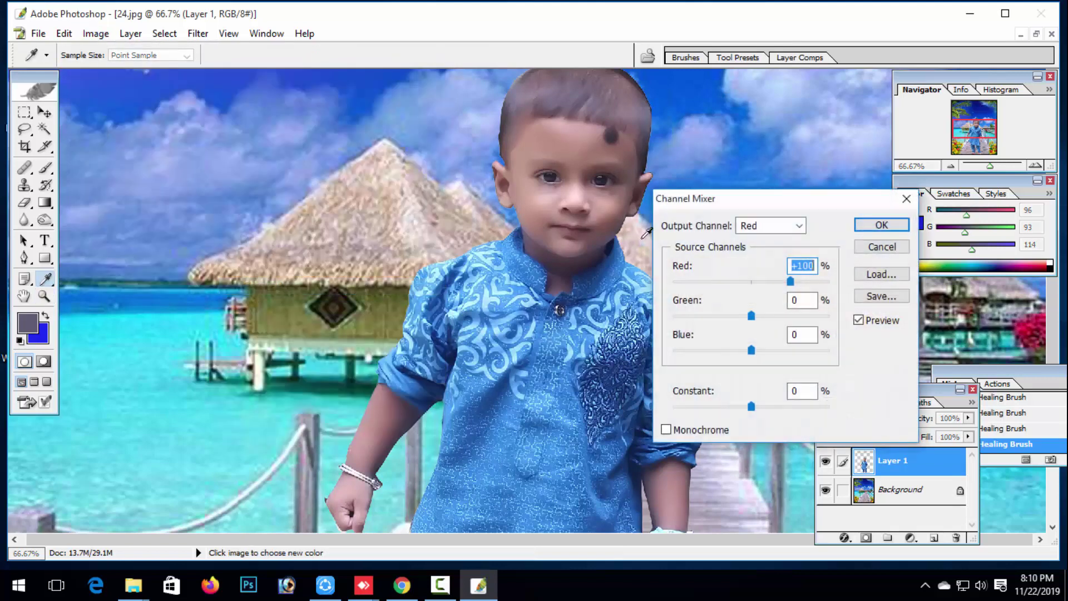
{"action": "left_click", "coordinate": [763, 227]}
{"action": "left_click", "coordinate": [768, 269]}
{"action": "left_click", "coordinate": [754, 314]}
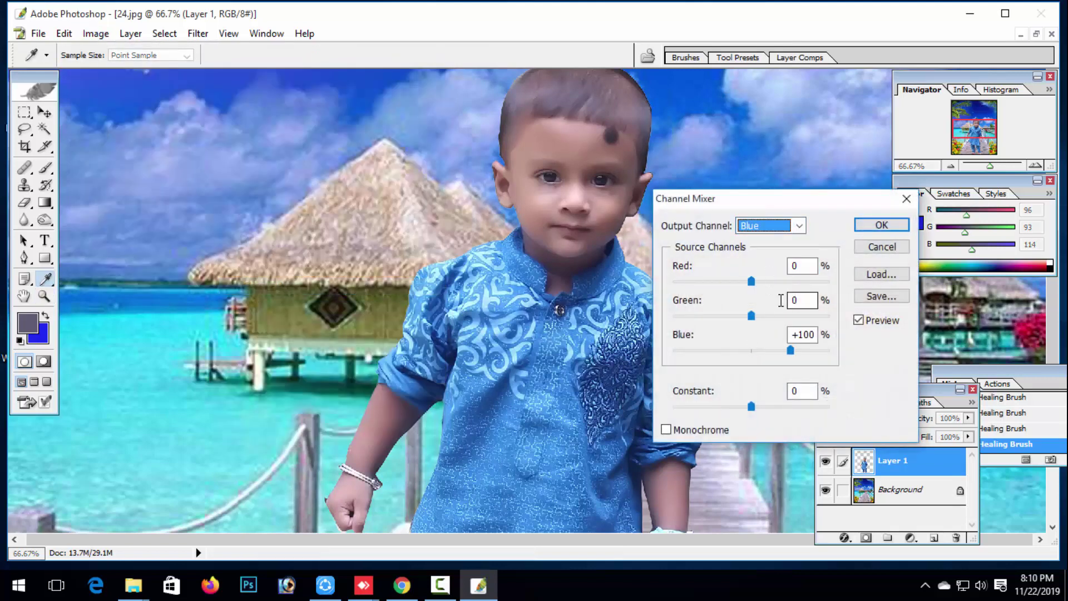
{"action": "type", "text": "10"}
{"action": "key", "text": "Return"}
{"action": "key", "text": "z"}
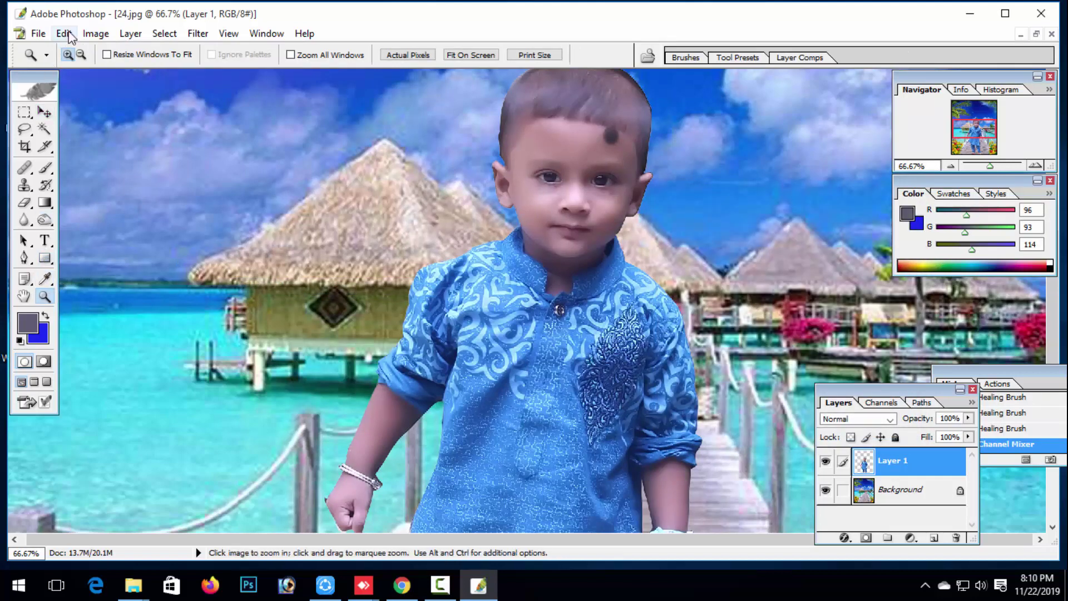
Step: Apply a Selective Color adjustment to the boy's layer, setting Black to -59% for the Reds
{"action": "left_click", "coordinate": [95, 33]}
{"action": "mouse_move", "coordinate": [157, 72]}
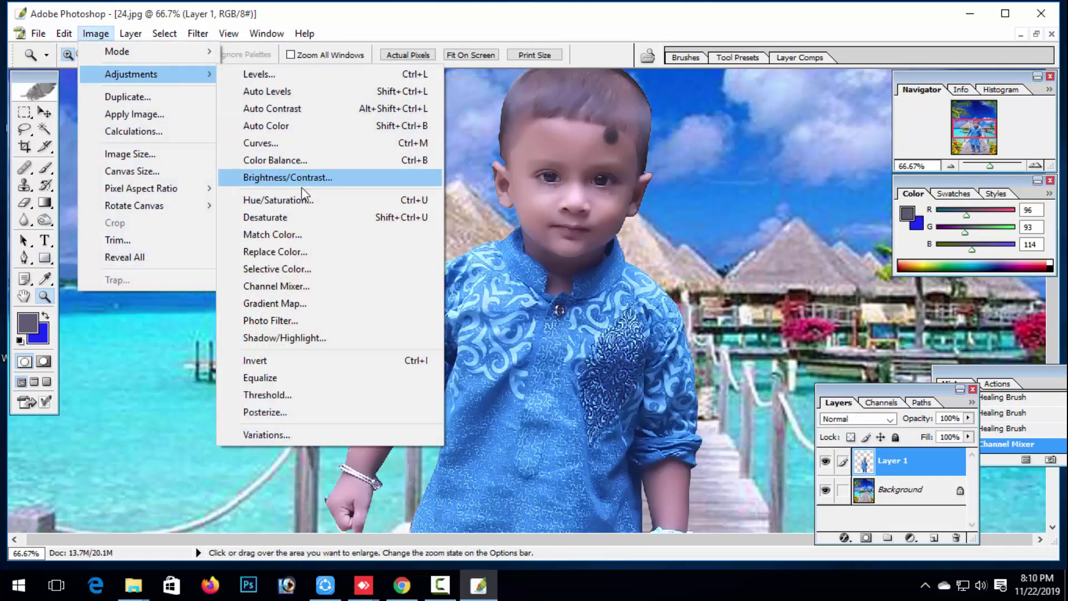
{"action": "left_click", "coordinate": [300, 270]}
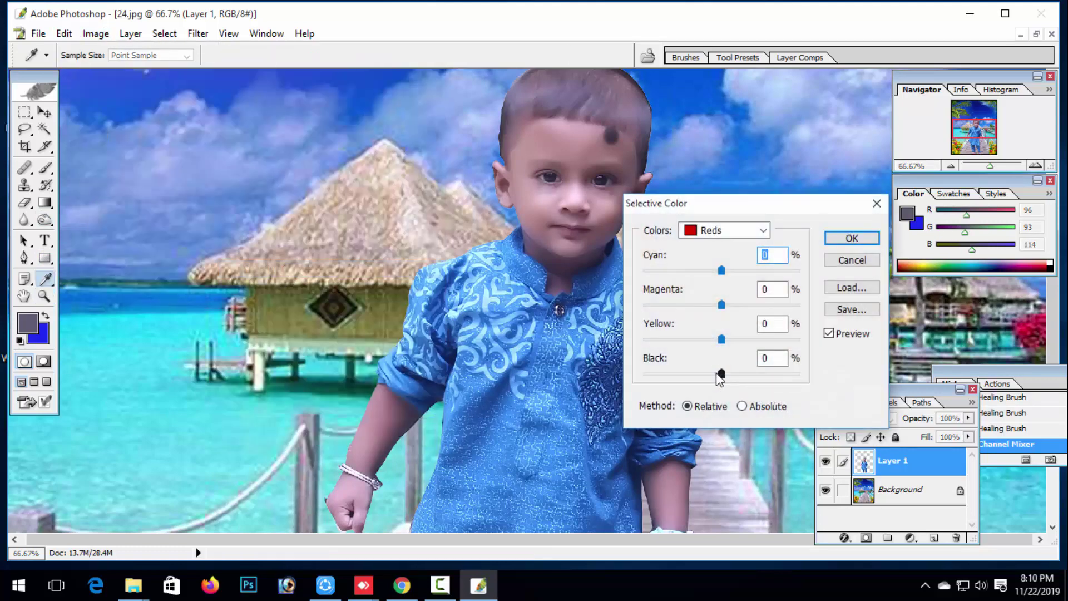
{"action": "left_click_drag", "start_coordinate": [717, 375], "coordinate": [691, 375]}
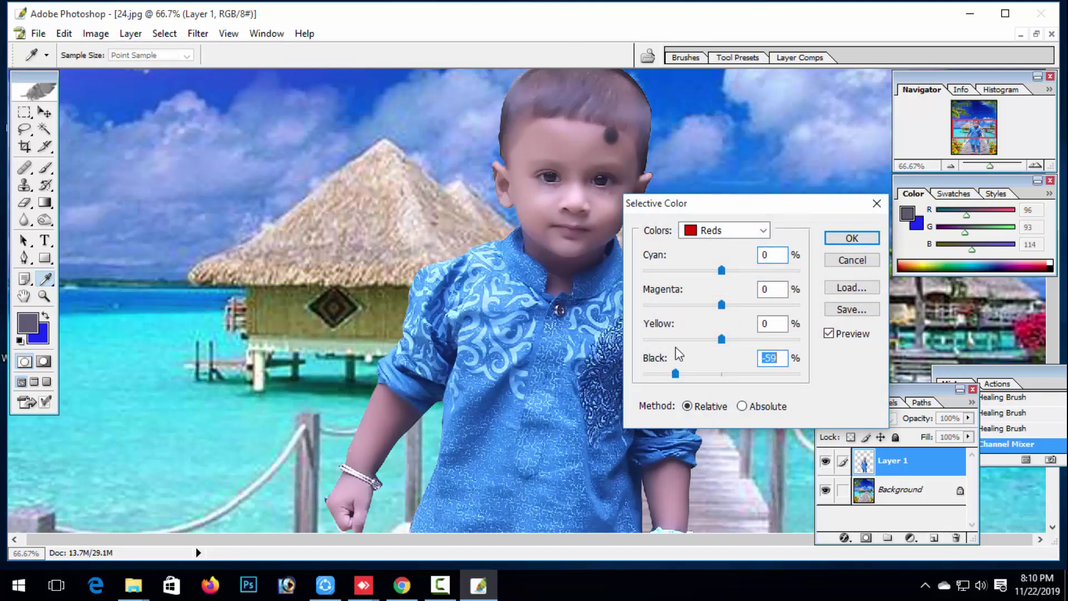
{"action": "key", "text": "Return"}
{"action": "key", "text": "z"}
Step: Apply a Blue Photo Filter to the boy's layer at 15% density with luminosity preserved
{"action": "left_click", "coordinate": [96, 34]}
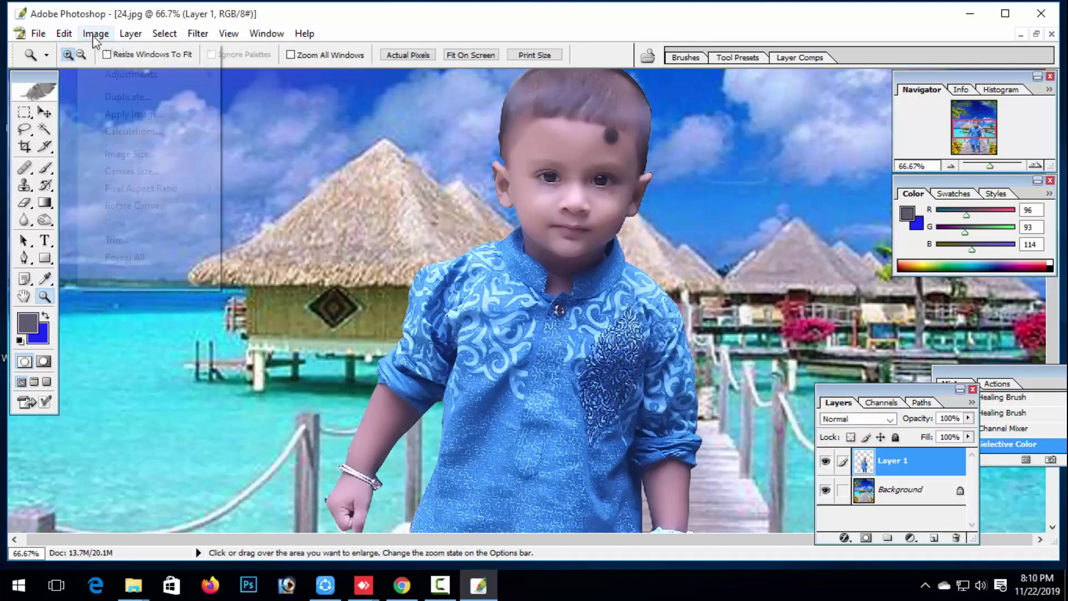
{"action": "mouse_move", "coordinate": [139, 74]}
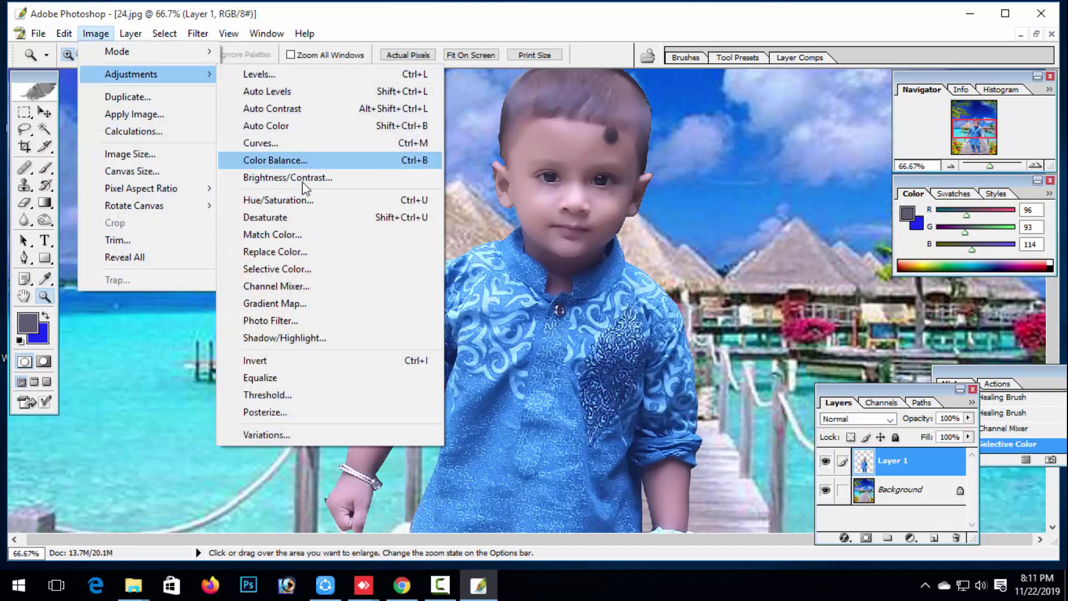
{"action": "left_click", "coordinate": [272, 322]}
{"action": "left_click", "coordinate": [792, 252]}
{"action": "left_click", "coordinate": [783, 300]}
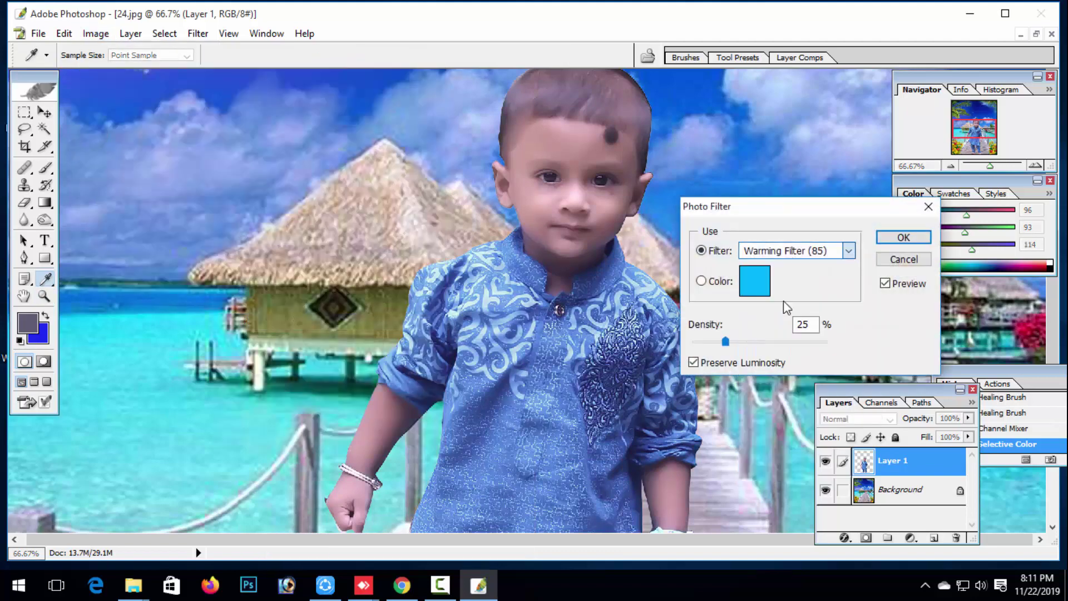
{"action": "left_click", "coordinate": [790, 251]}
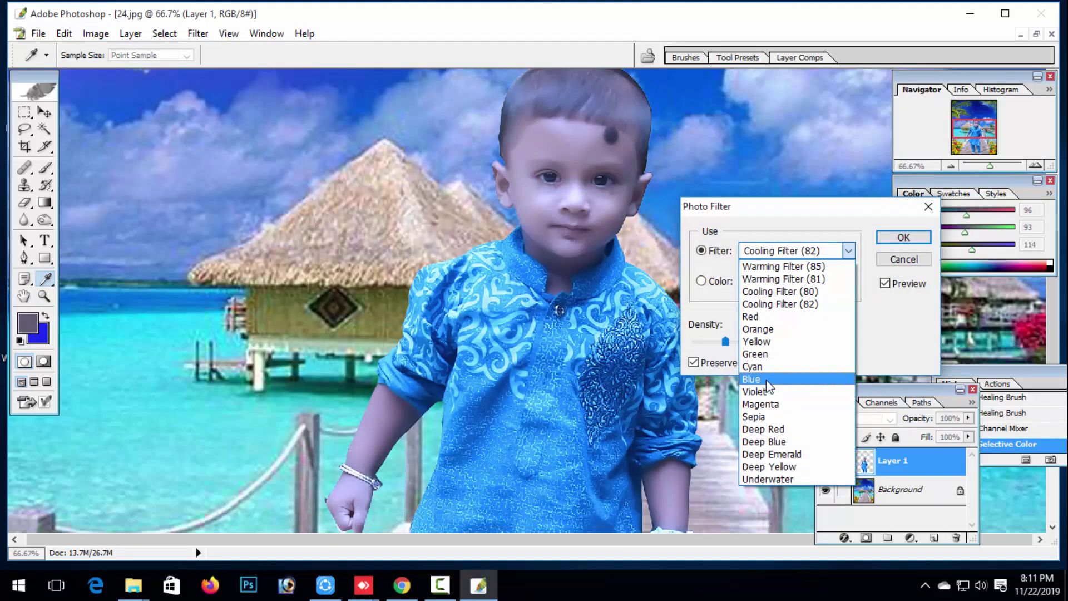
{"action": "left_click", "coordinate": [768, 380]}
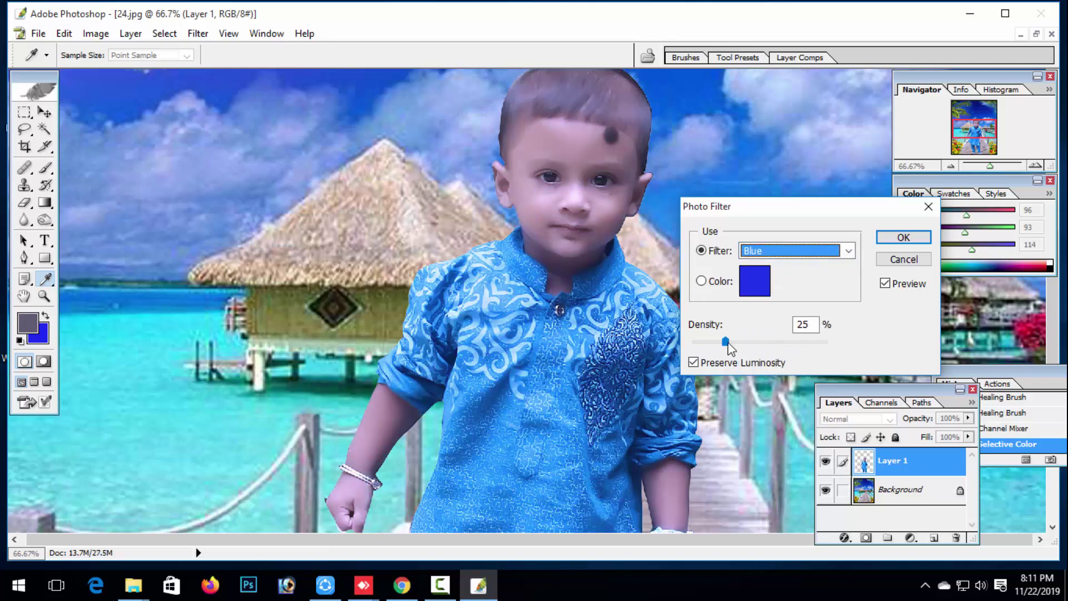
{"action": "left_click_drag", "start_coordinate": [725, 342], "coordinate": [729, 342]}
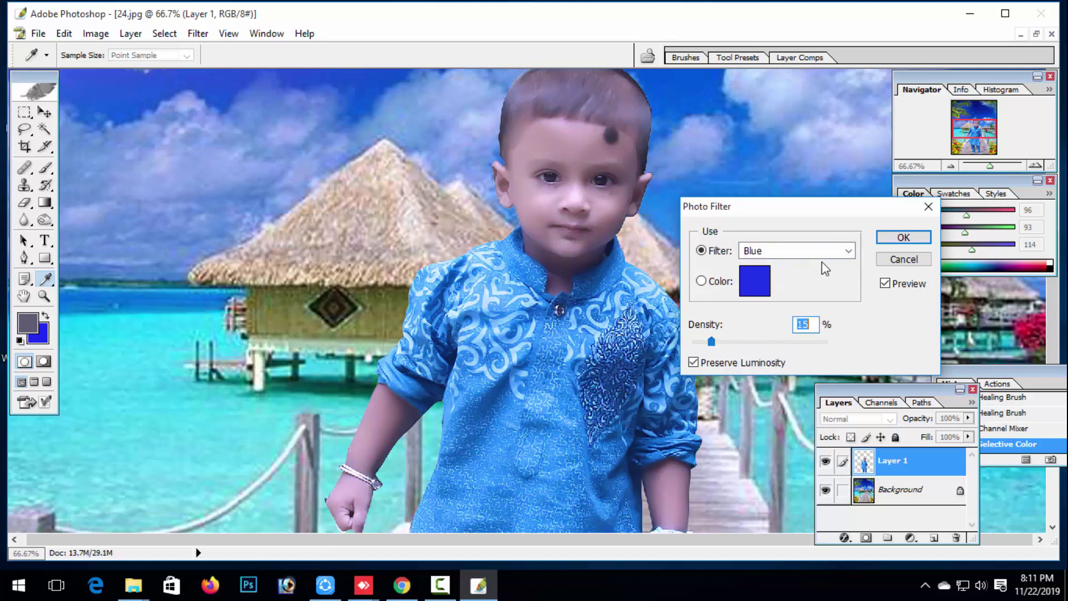
{"action": "left_click", "coordinate": [903, 237]}
{"action": "key", "text": "z"}
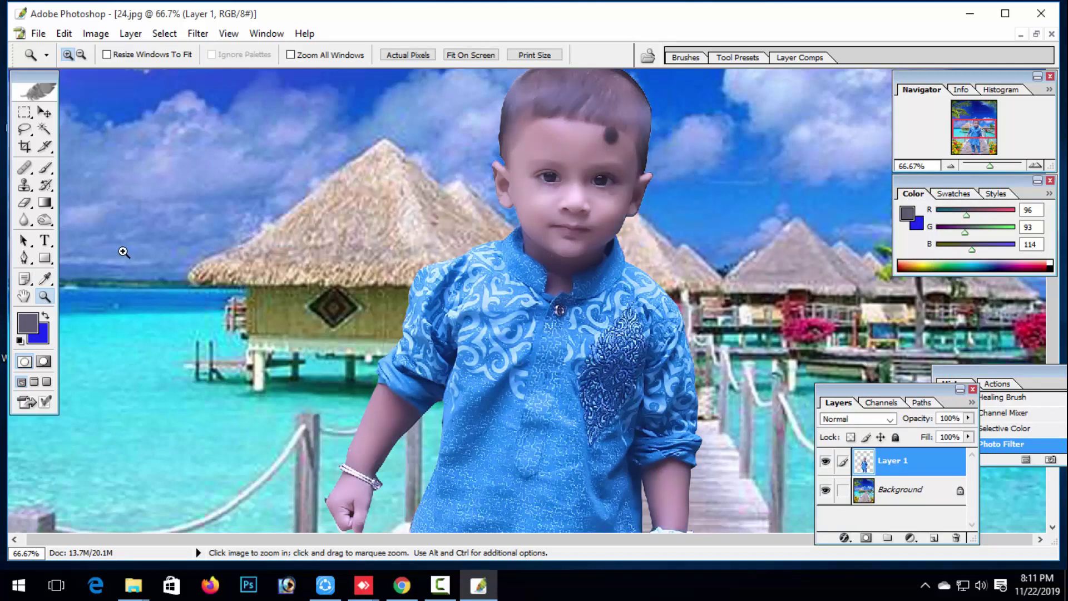
Step: Flatten the boy's layer and the beach background into a single image
{"action": "left_click", "coordinate": [81, 55]}
{"action": "left_click", "coordinate": [484, 238]}
{"action": "left_click", "coordinate": [484, 238]}
{"action": "left_click", "coordinate": [484, 238]}
{"action": "left_click", "coordinate": [485, 238]}
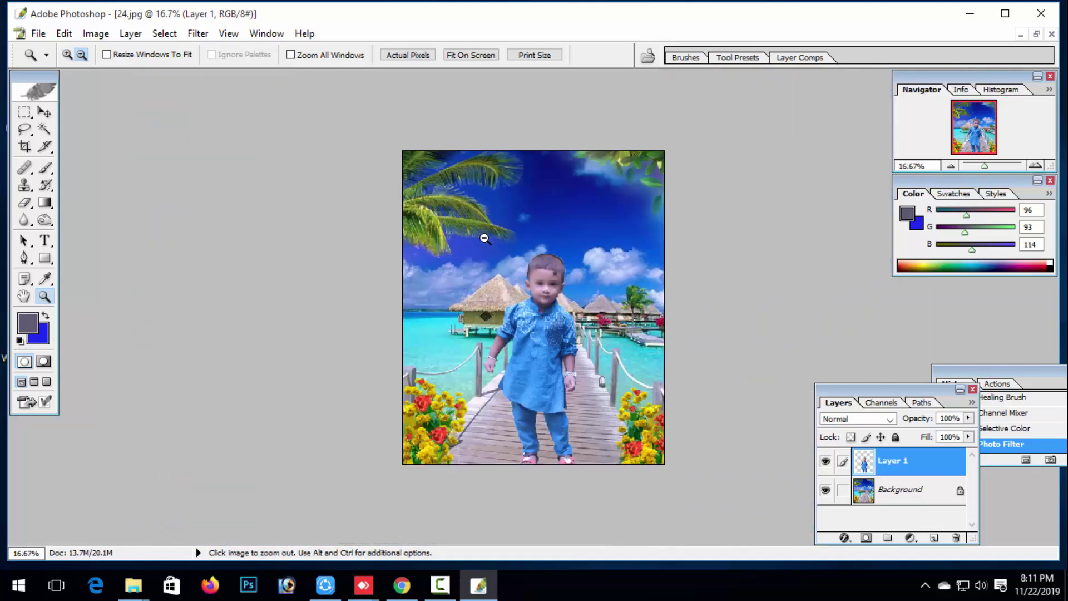
{"action": "left_click", "coordinate": [44, 112]}
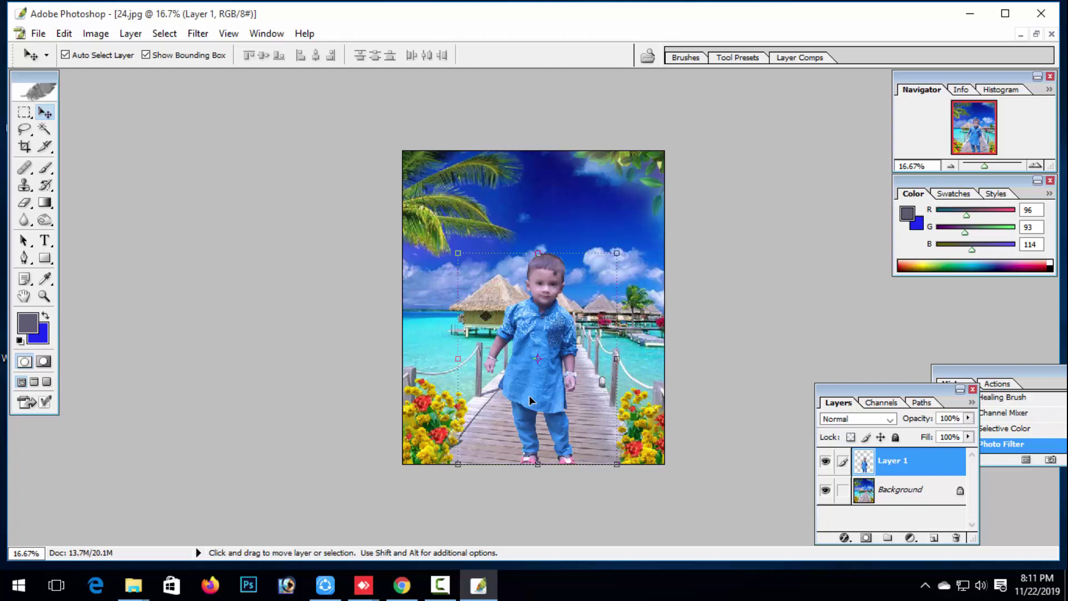
{"action": "left_click", "coordinate": [970, 403]}
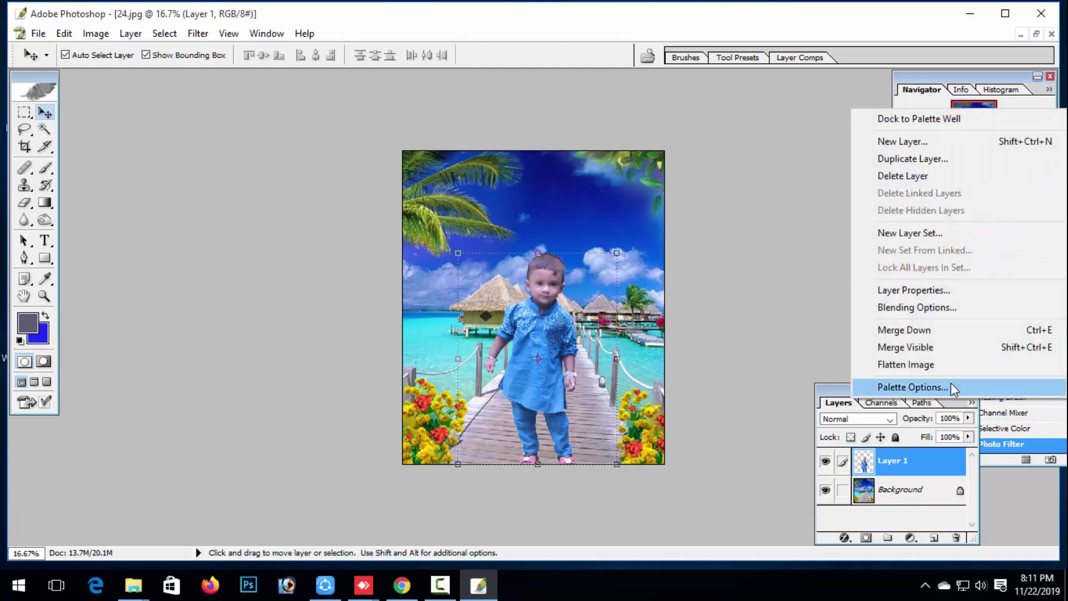
{"action": "left_click", "coordinate": [920, 362]}
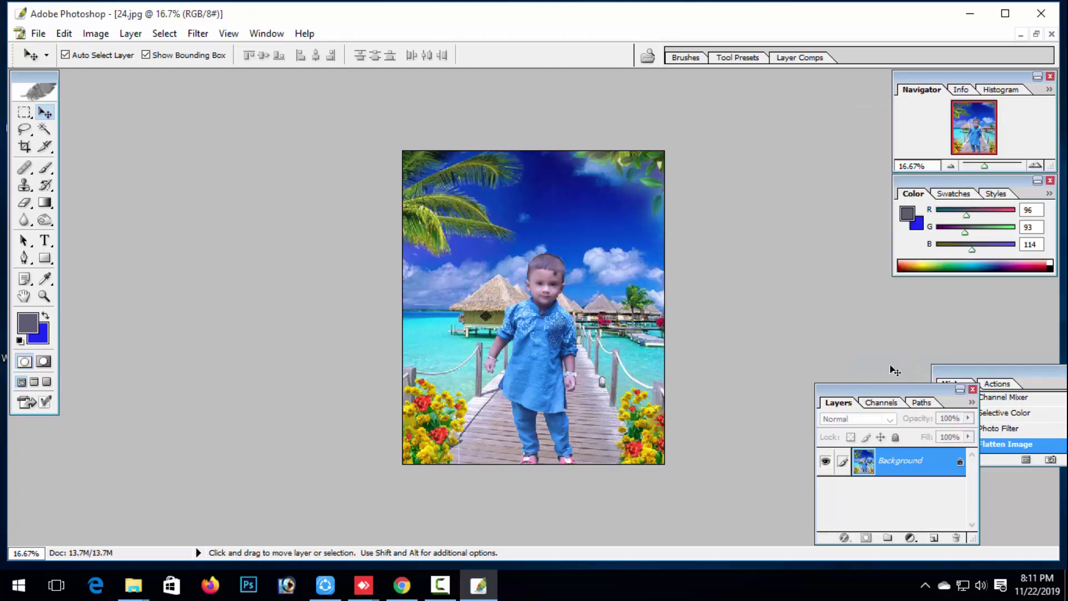
{"action": "left_click", "coordinate": [439, 585]}
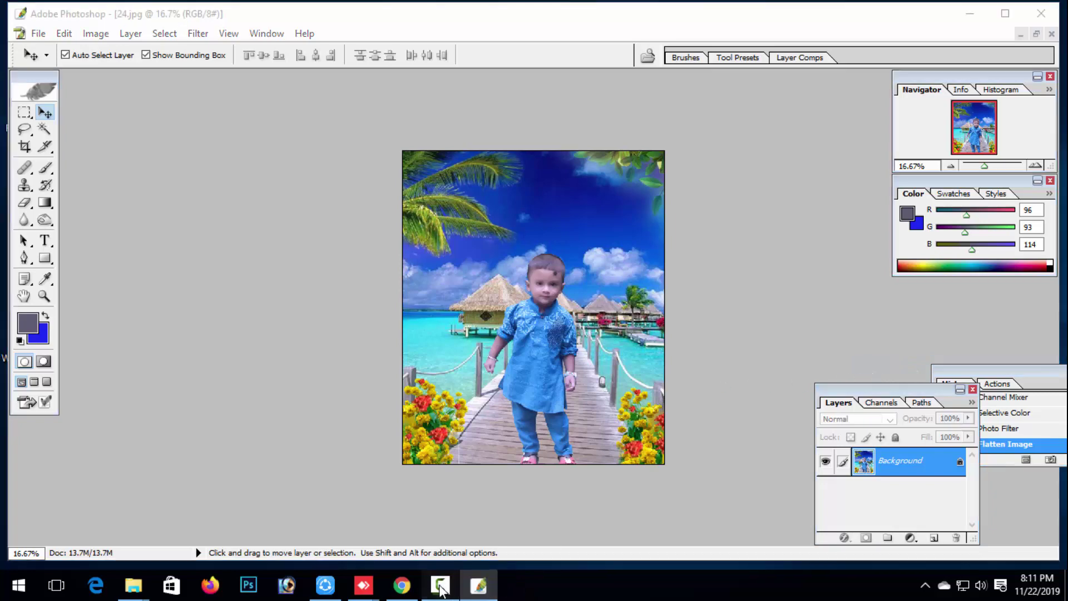